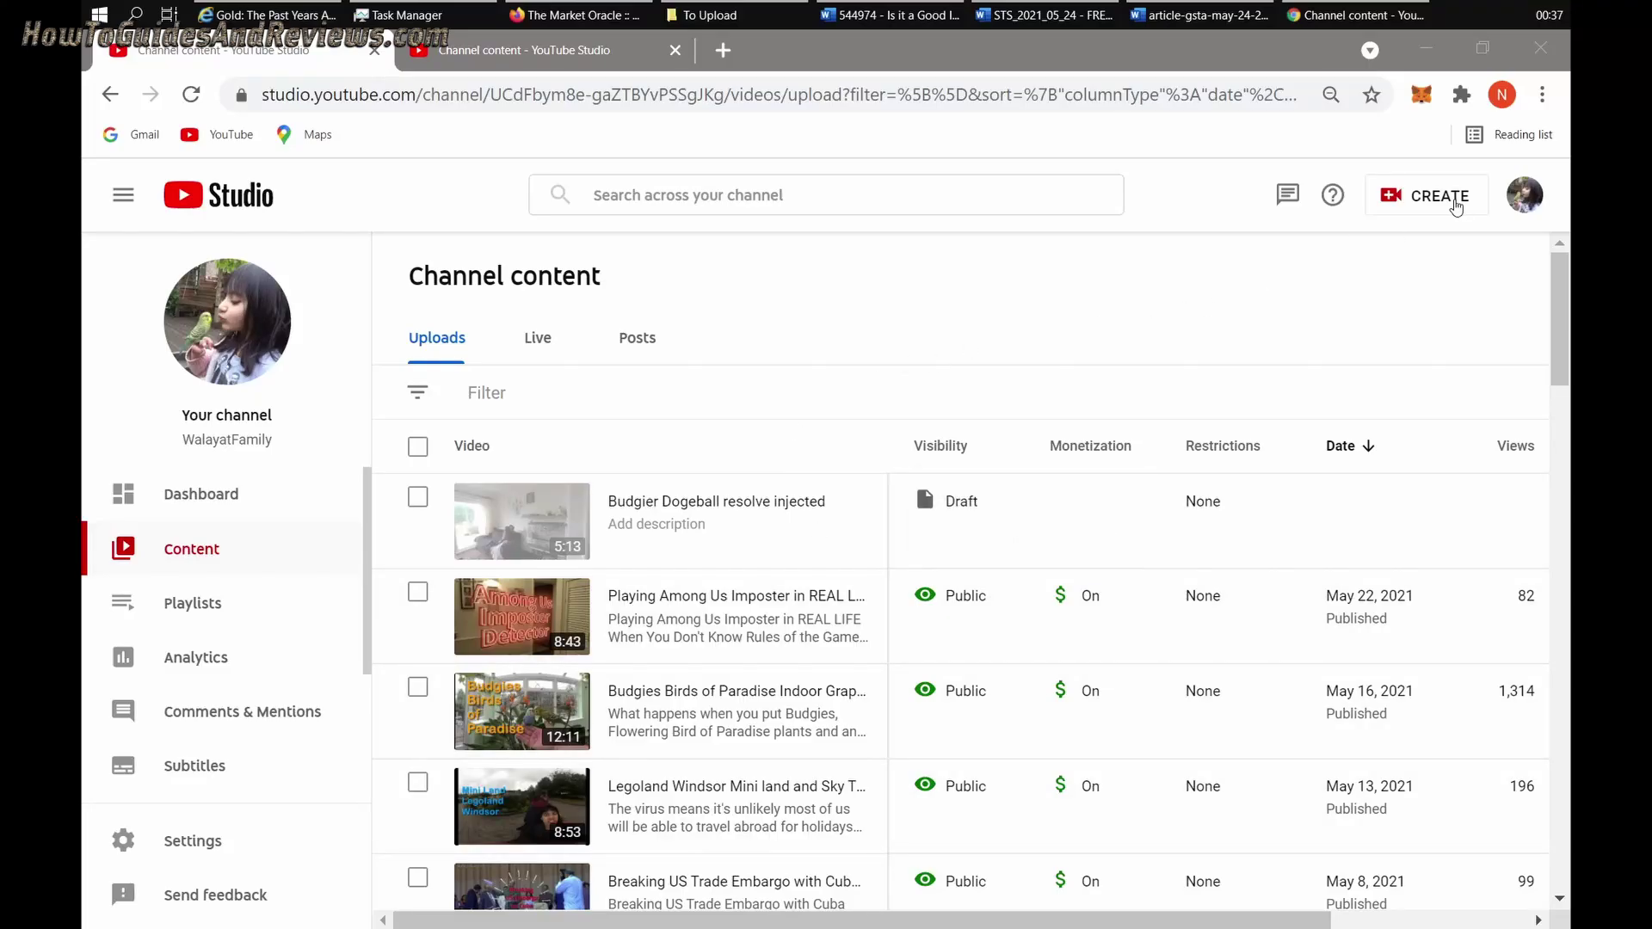
Upload Real Budgie Tooth Fairy.mp4 via Create > Upload videos, choosing it in the Open dialog
left_click(1453, 203)
left_click(1408, 246)
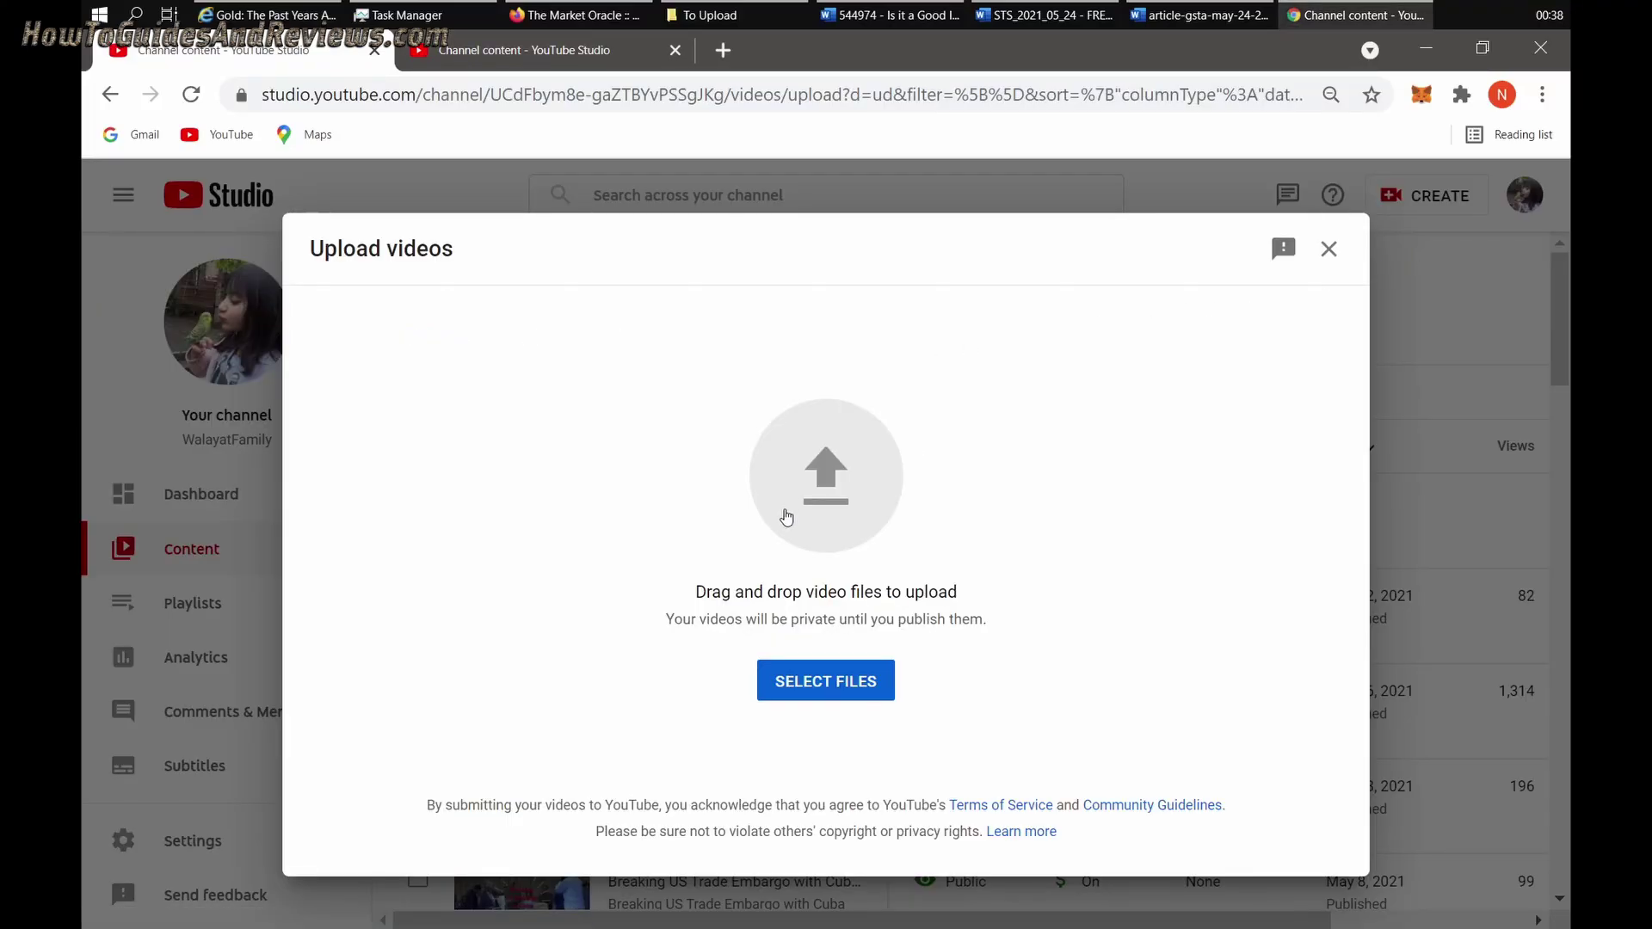
left_click(859, 458)
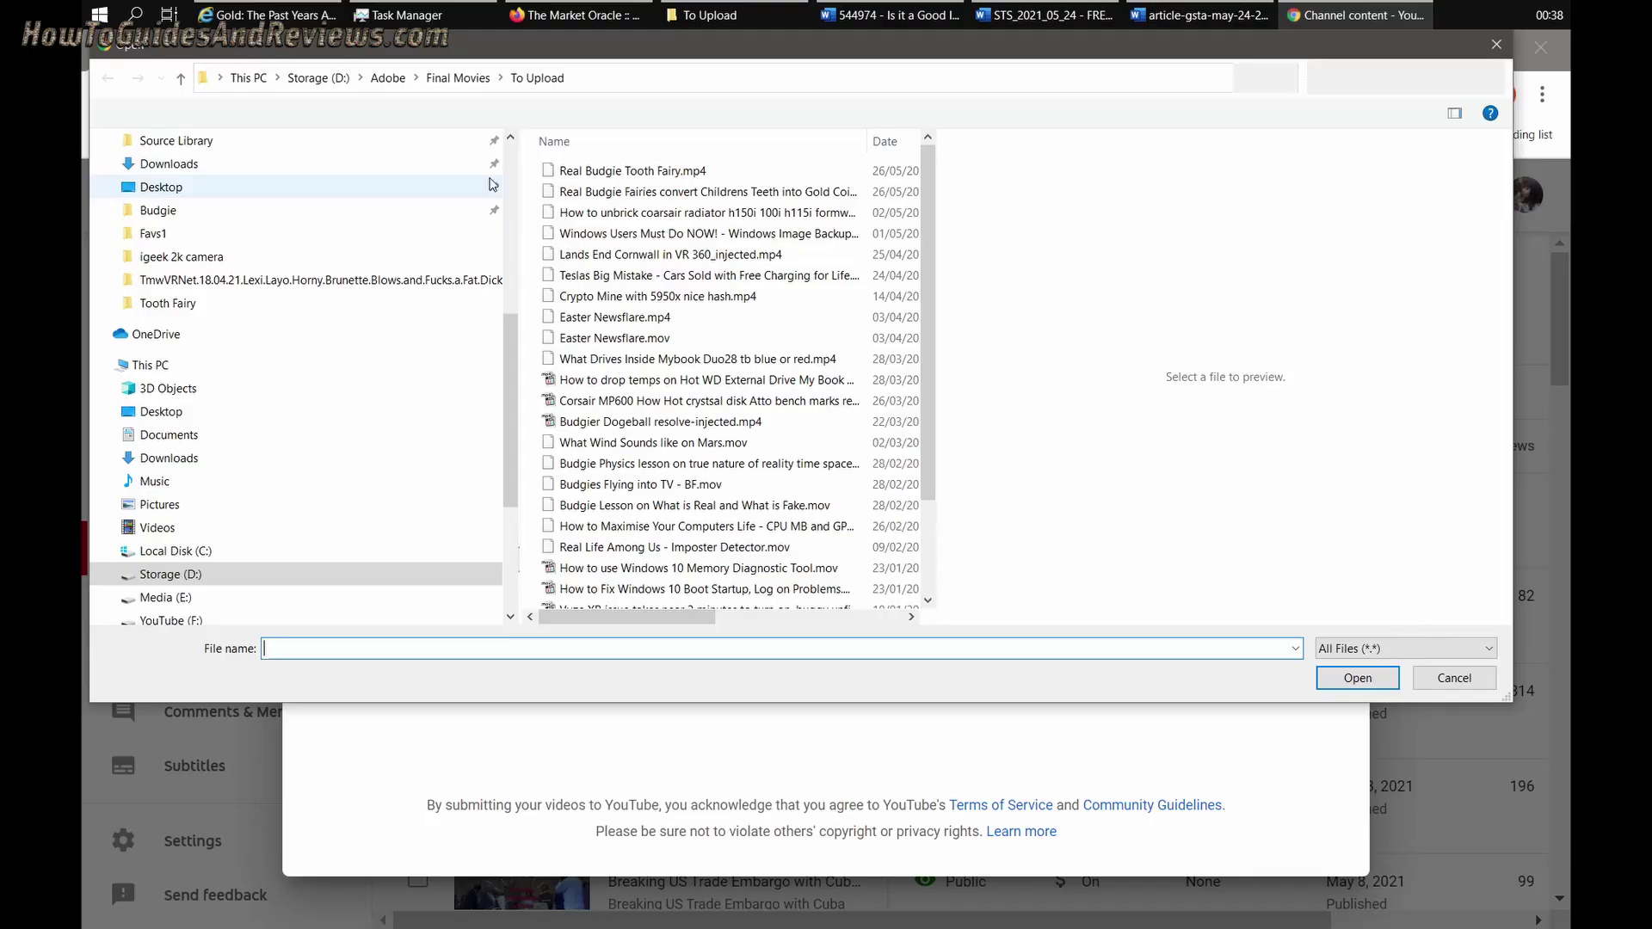
left_click(566, 171)
double_click(566, 172)
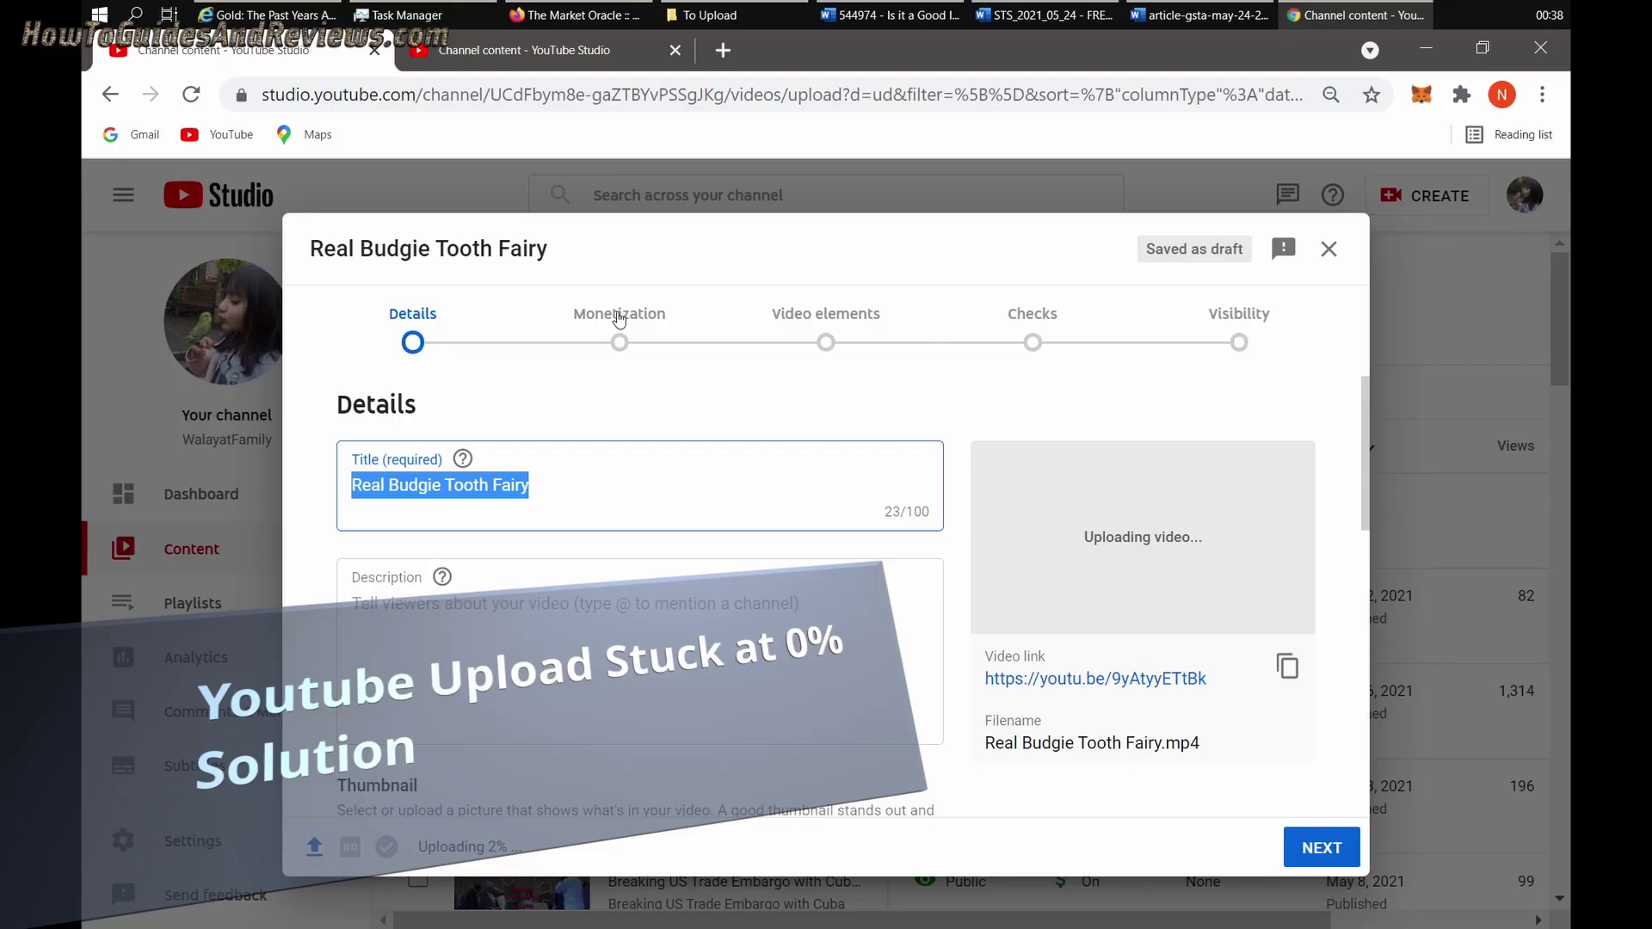
Reload Studio, compare the 2% upload progress across both tabs, then save and close the details
key("ctrl+Tab")
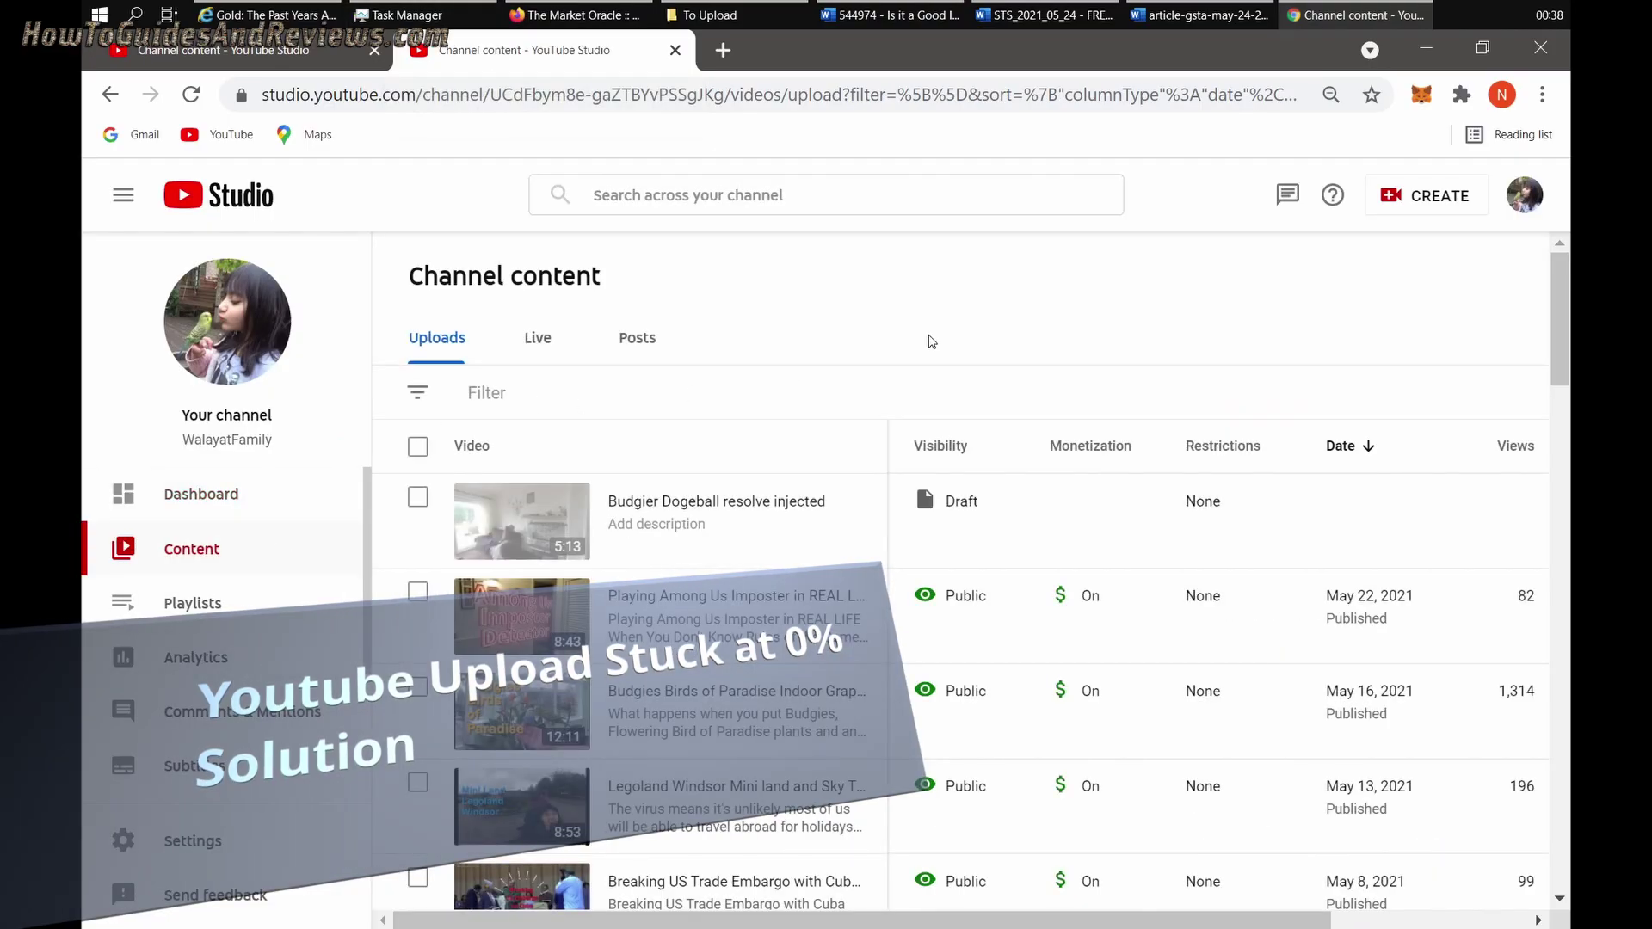
key("F5")
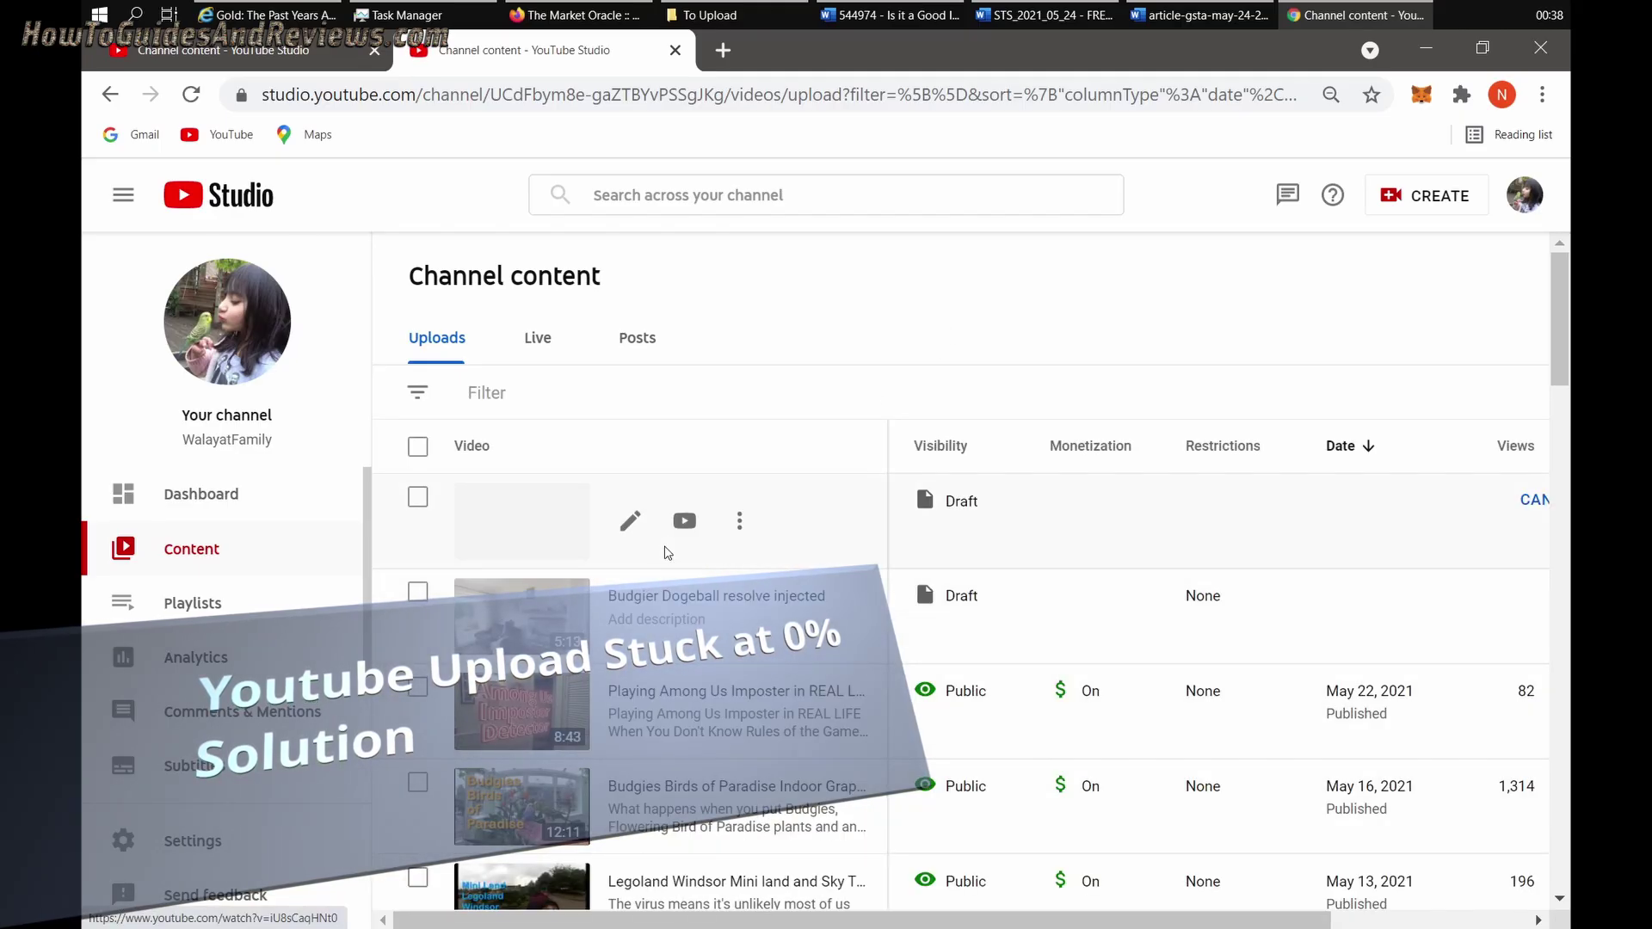
left_click(302, 69)
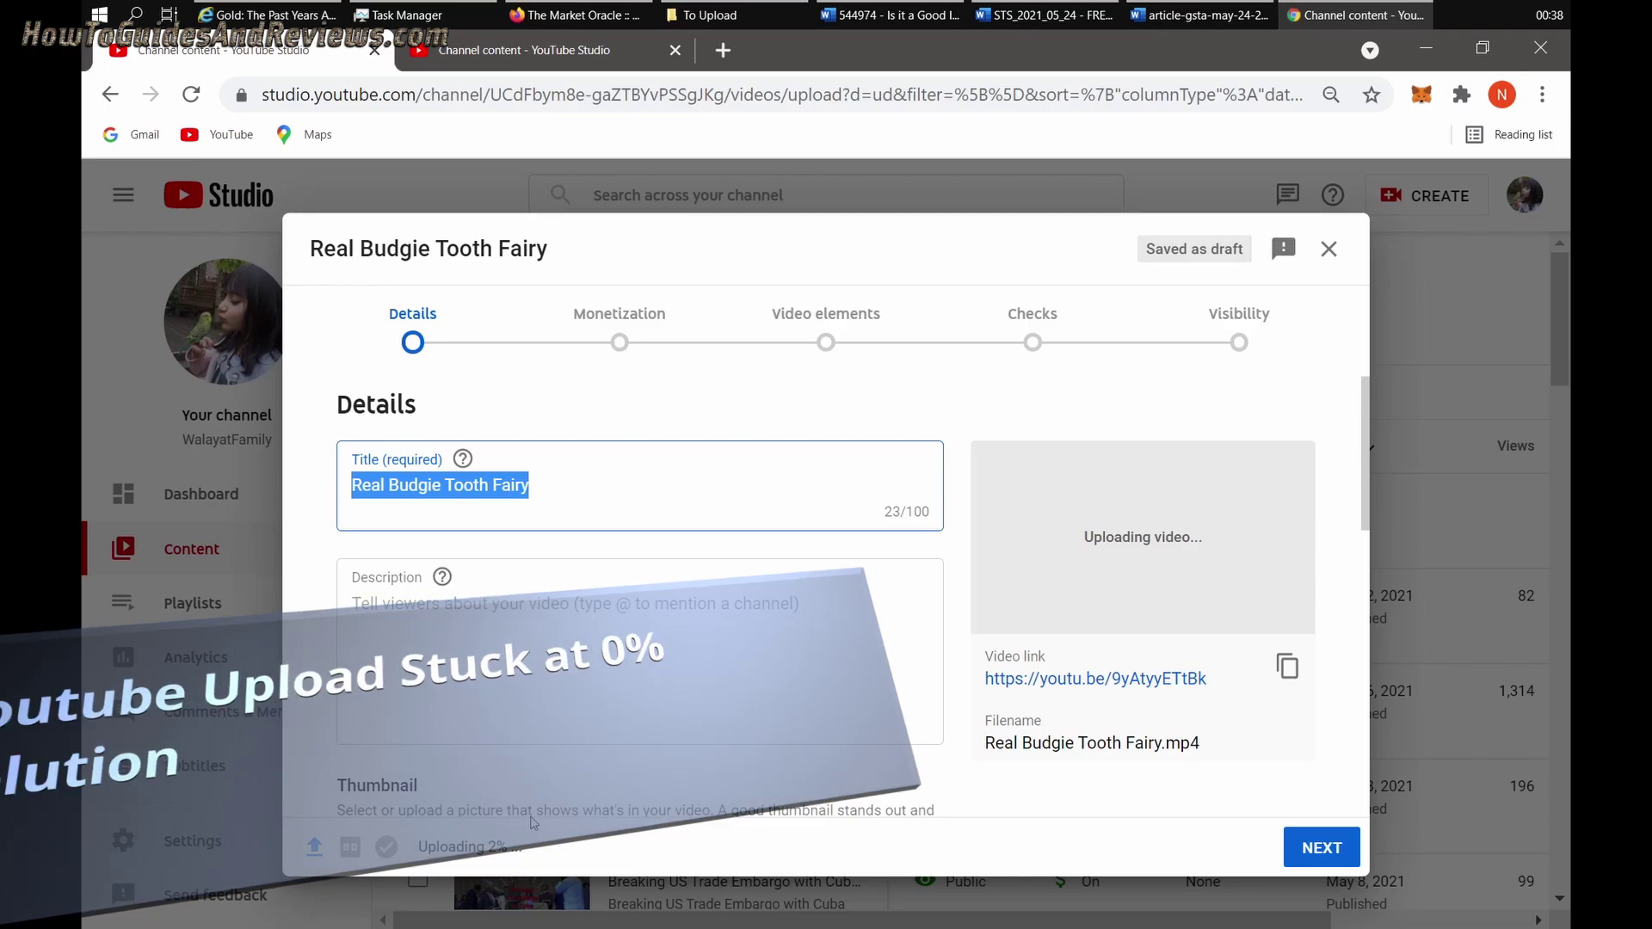
left_click(566, 50)
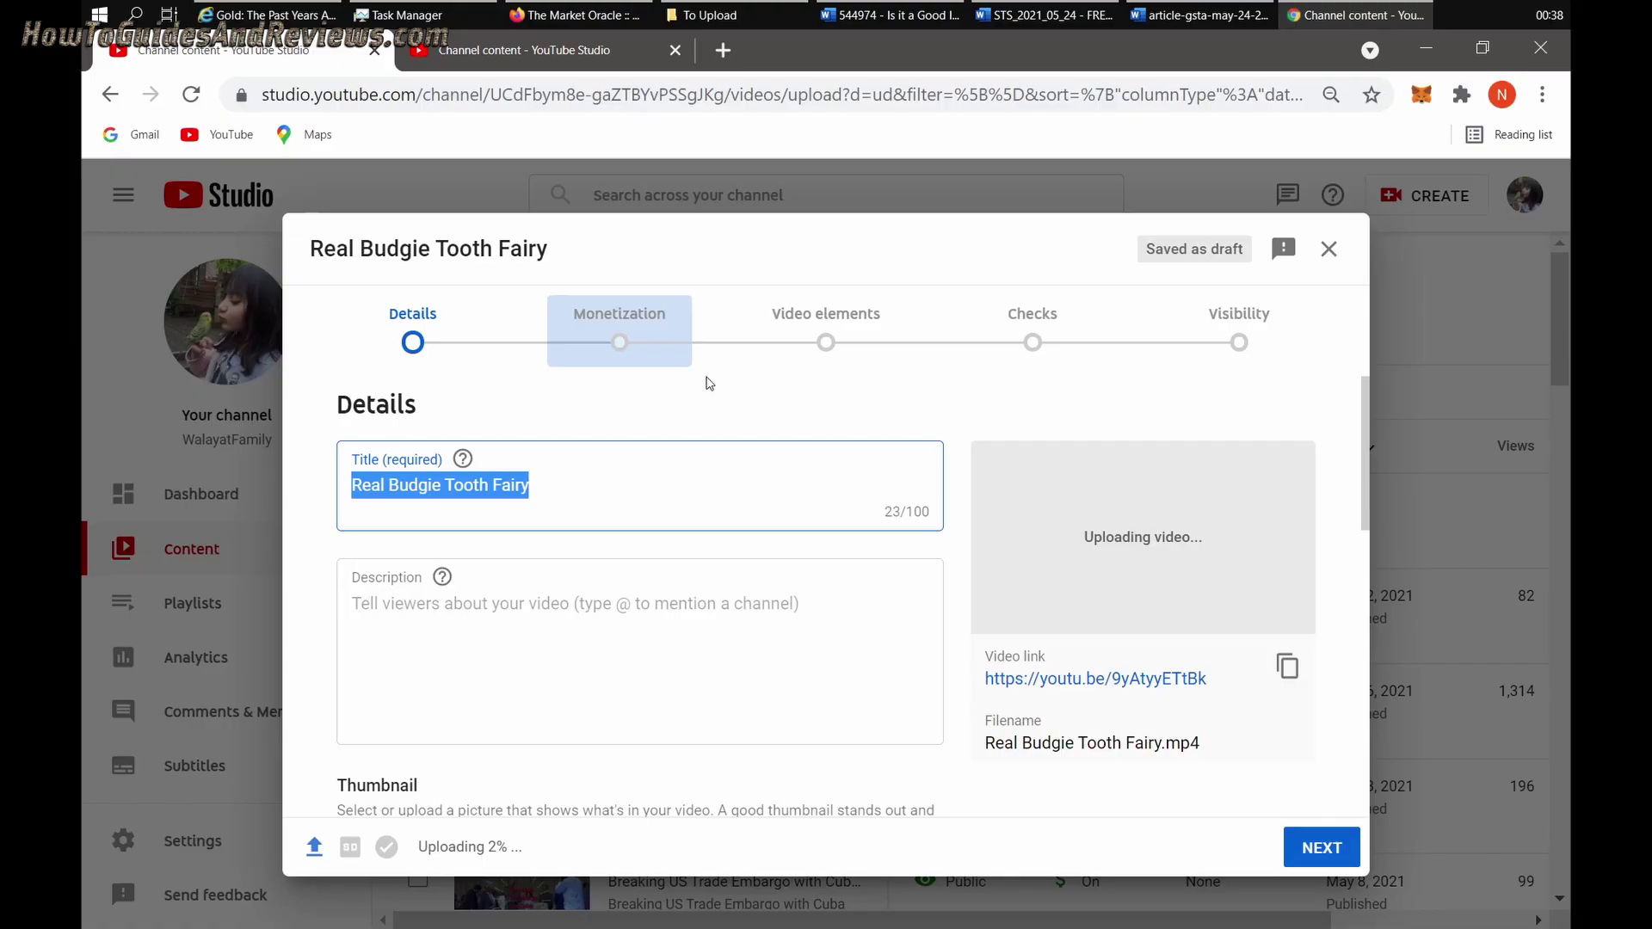
left_click(507, 55)
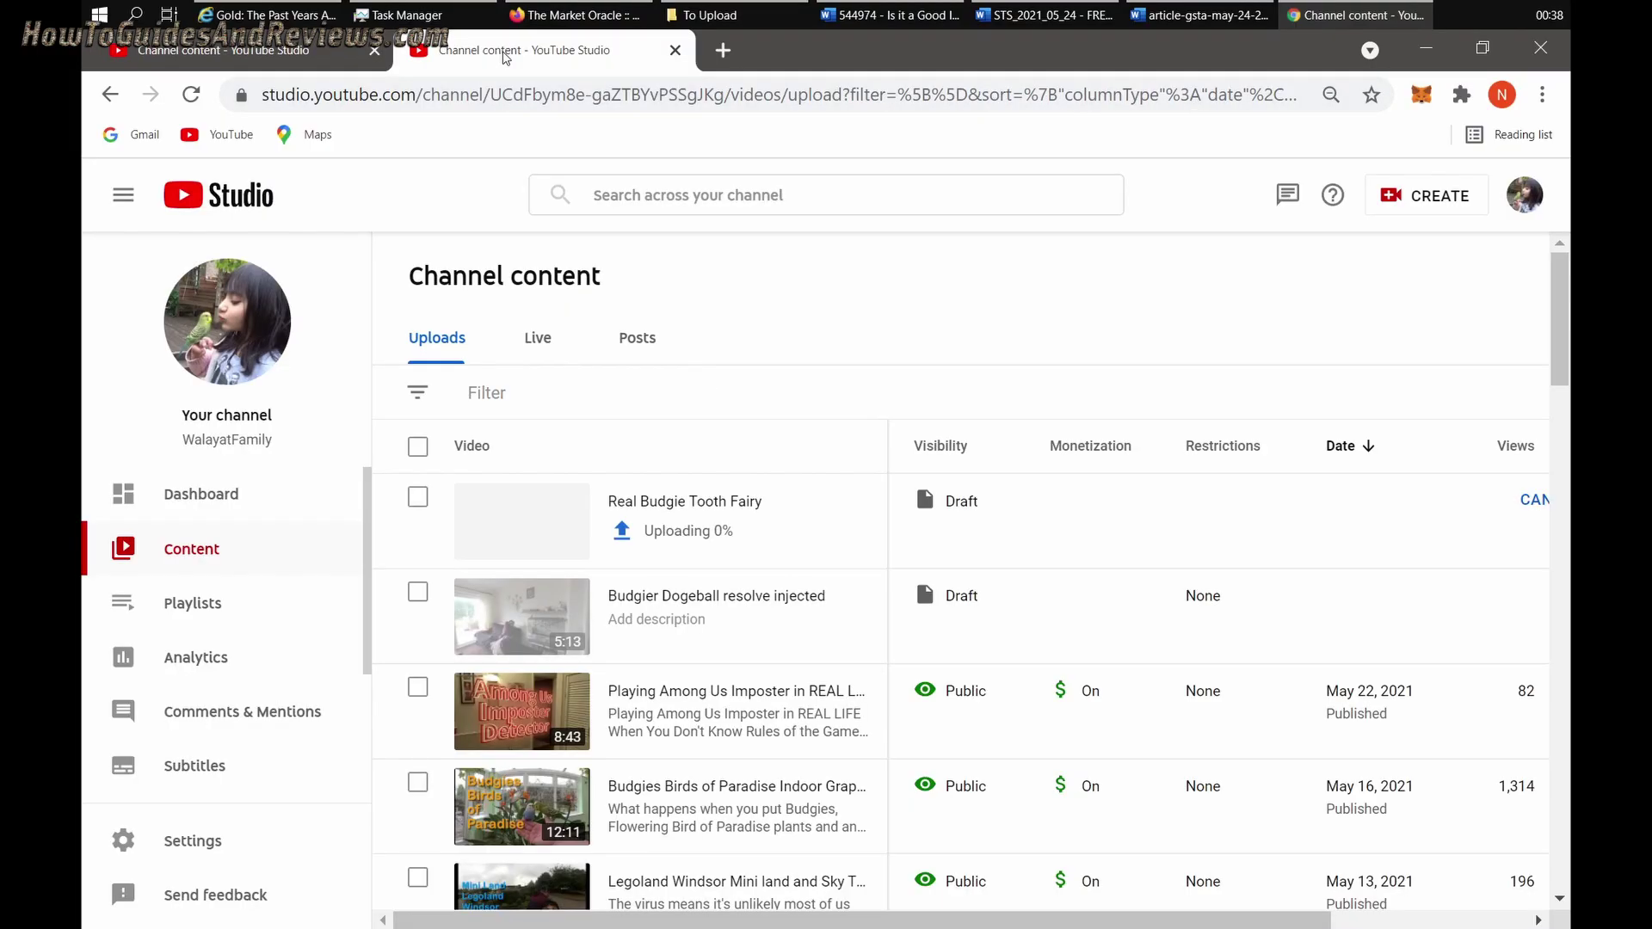
left_click(344, 51)
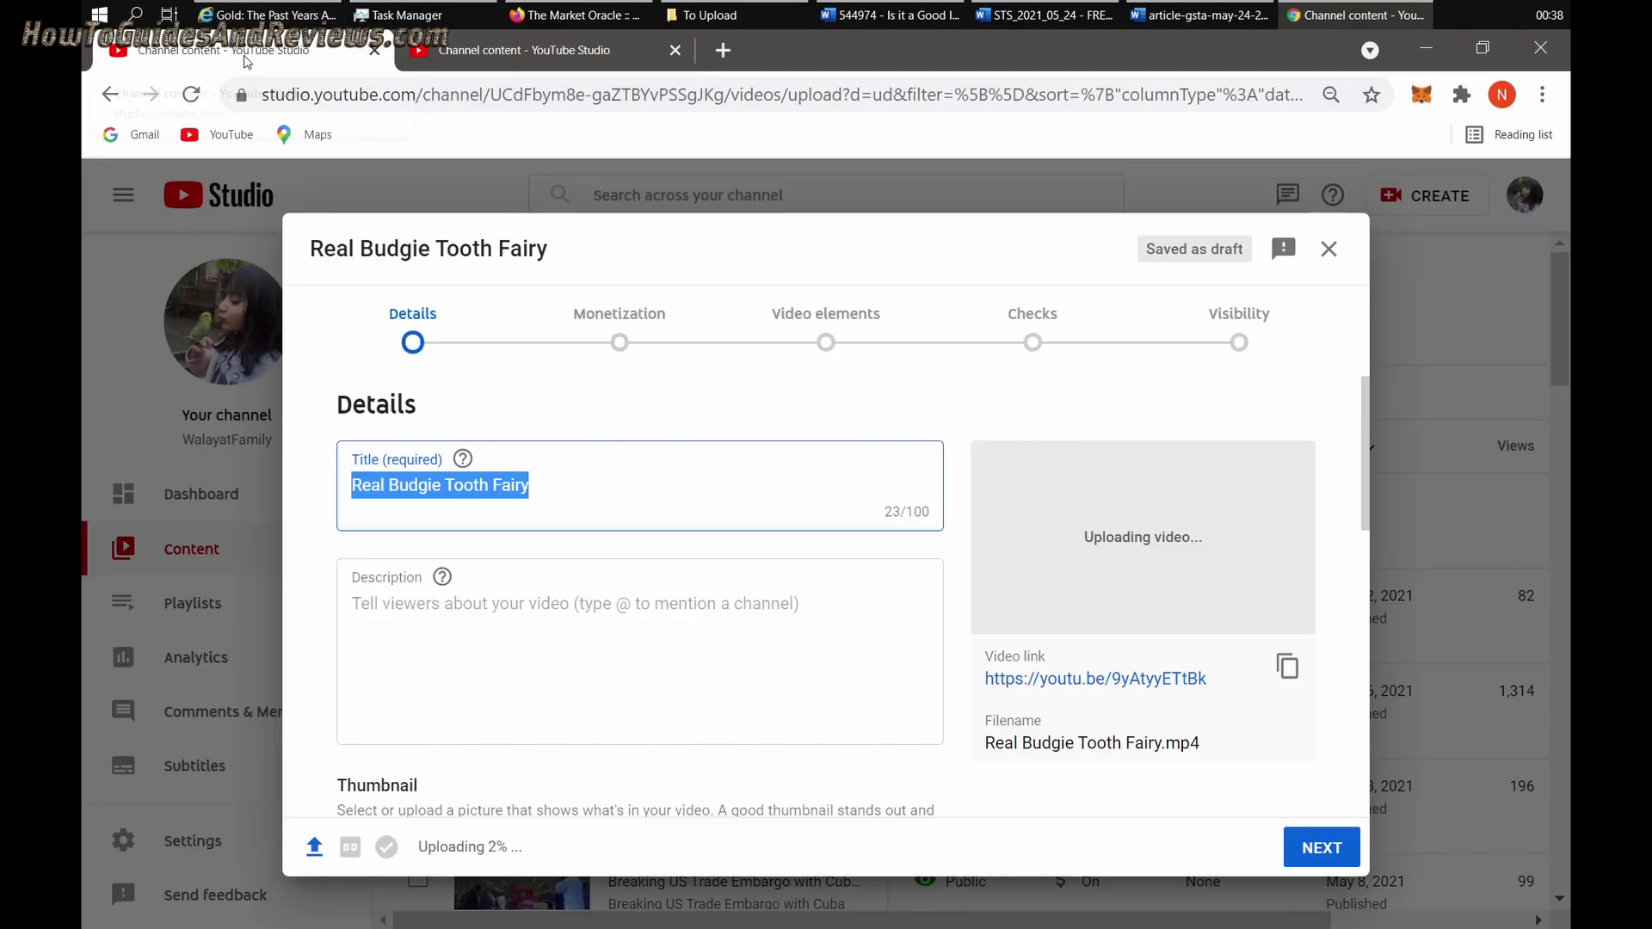
left_click(448, 50)
left_click(213, 50)
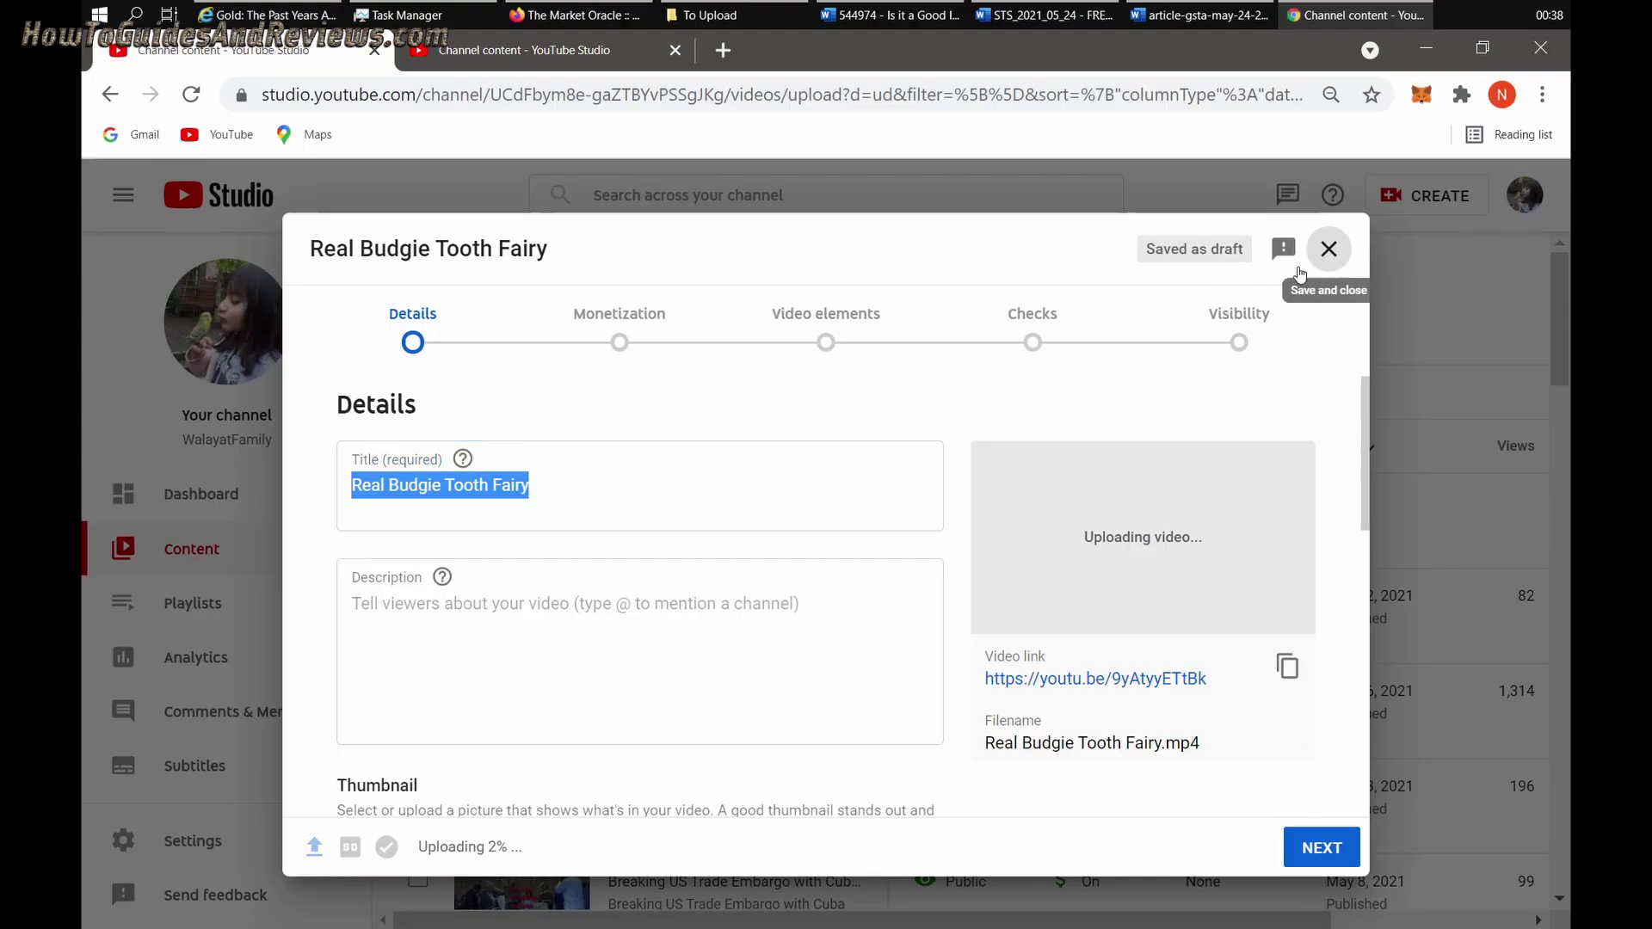
left_click(1328, 249)
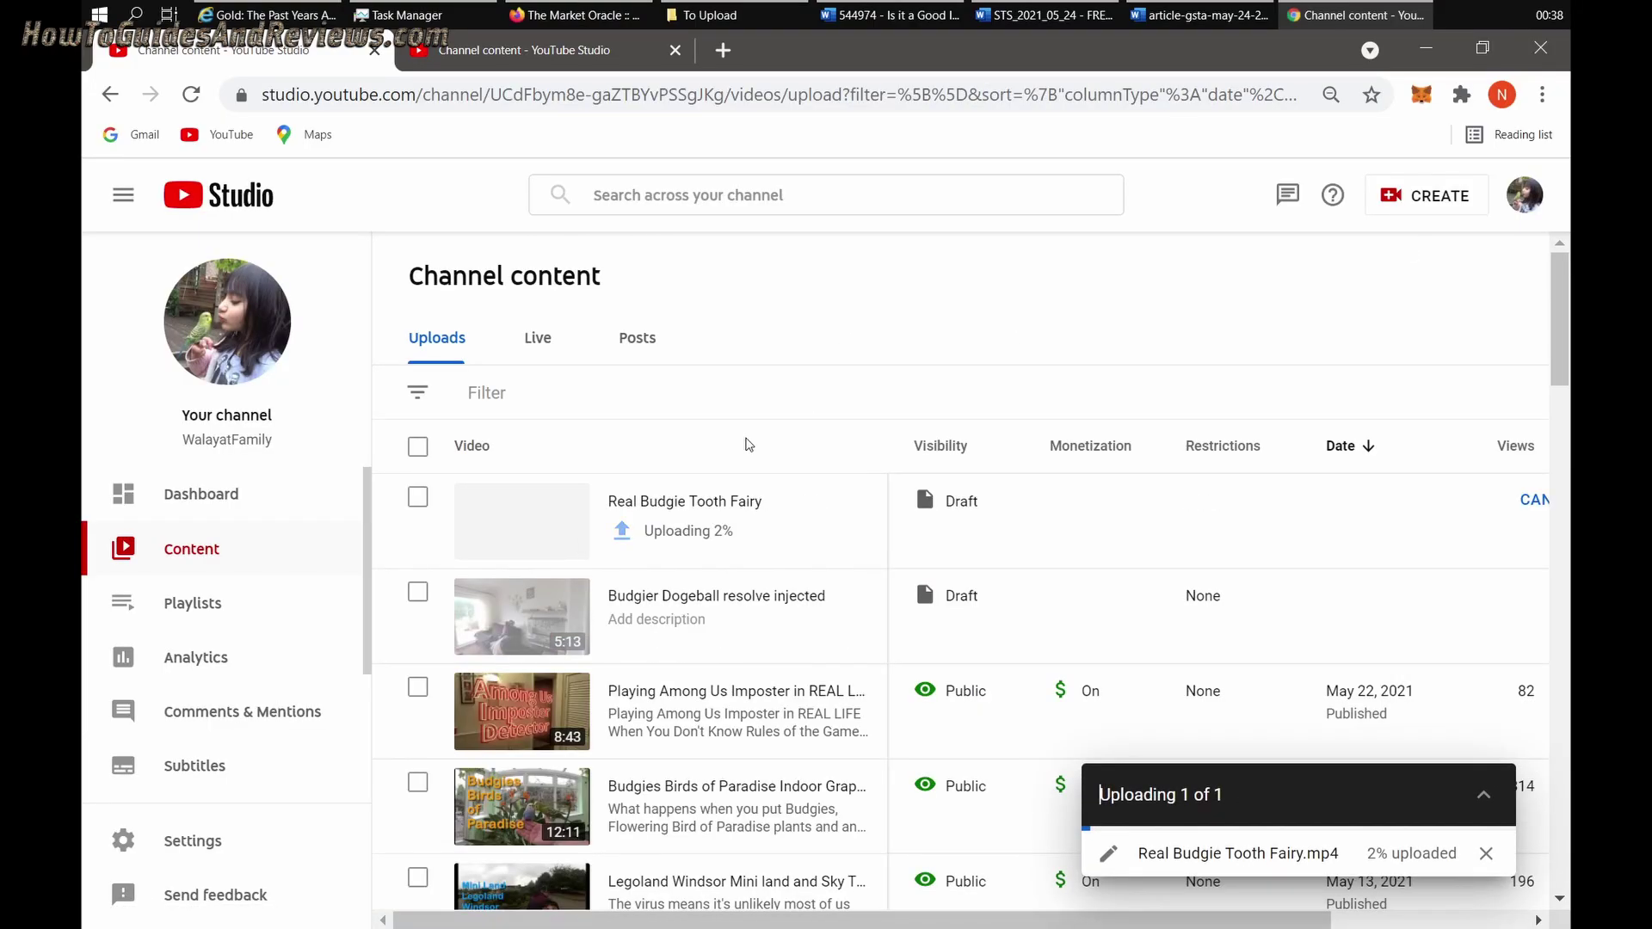
Reload Channel content, confirming the Reload site? prompt, so the draft shows Upload interrupted
left_click(875, 394)
key("F5")
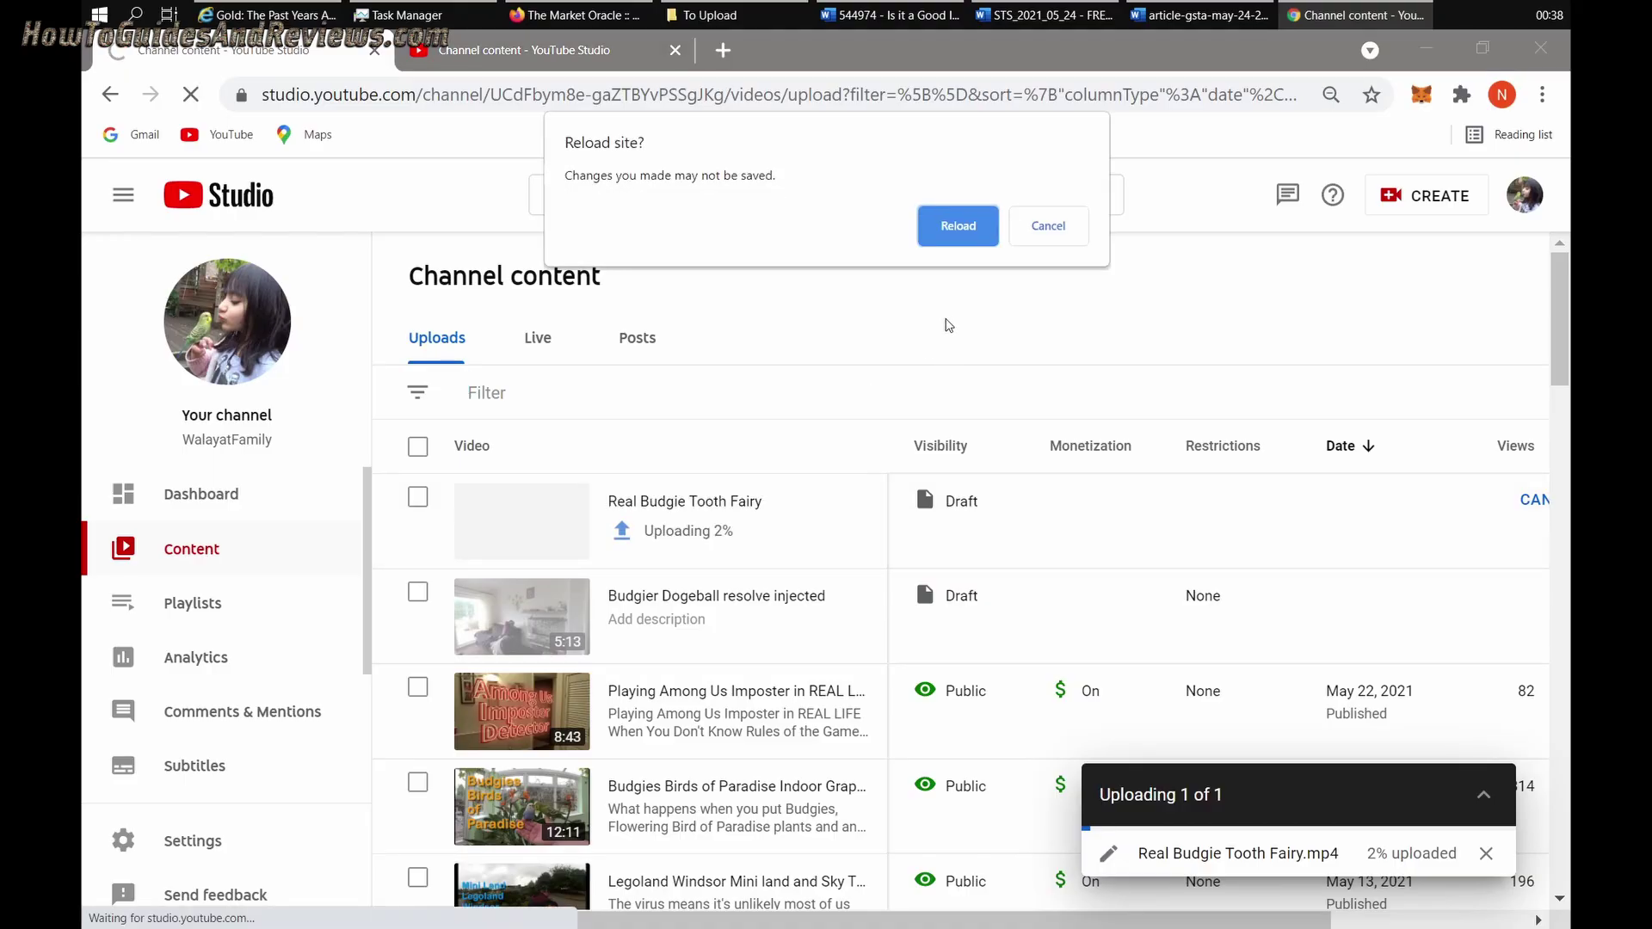
left_click(968, 228)
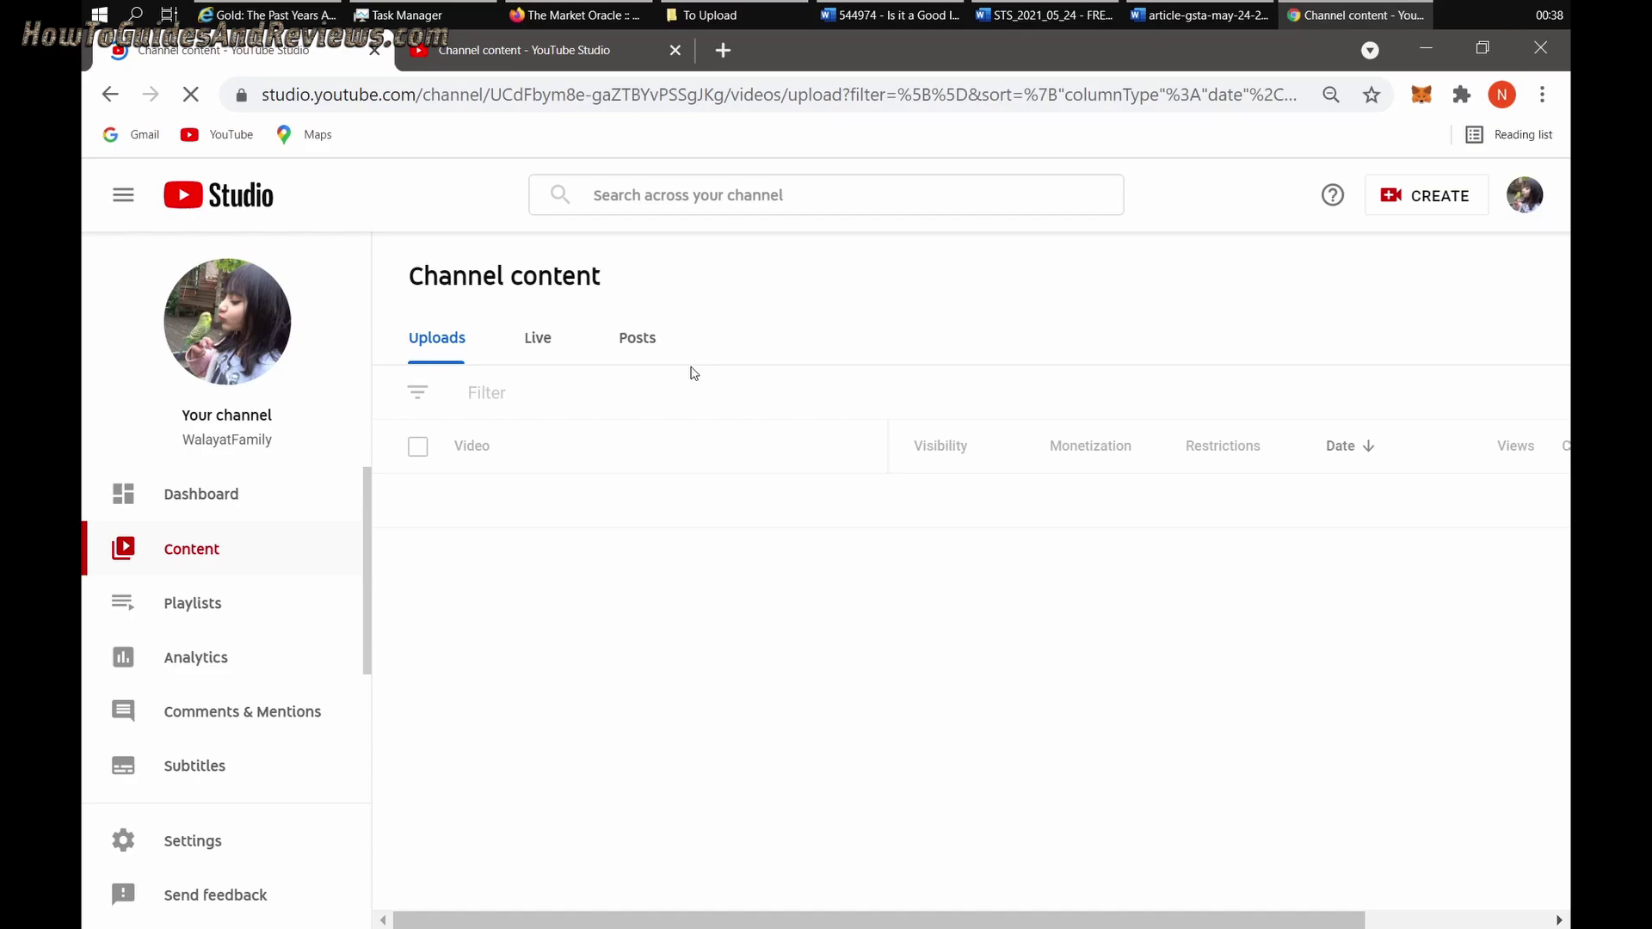
mouse_move(632, 523)
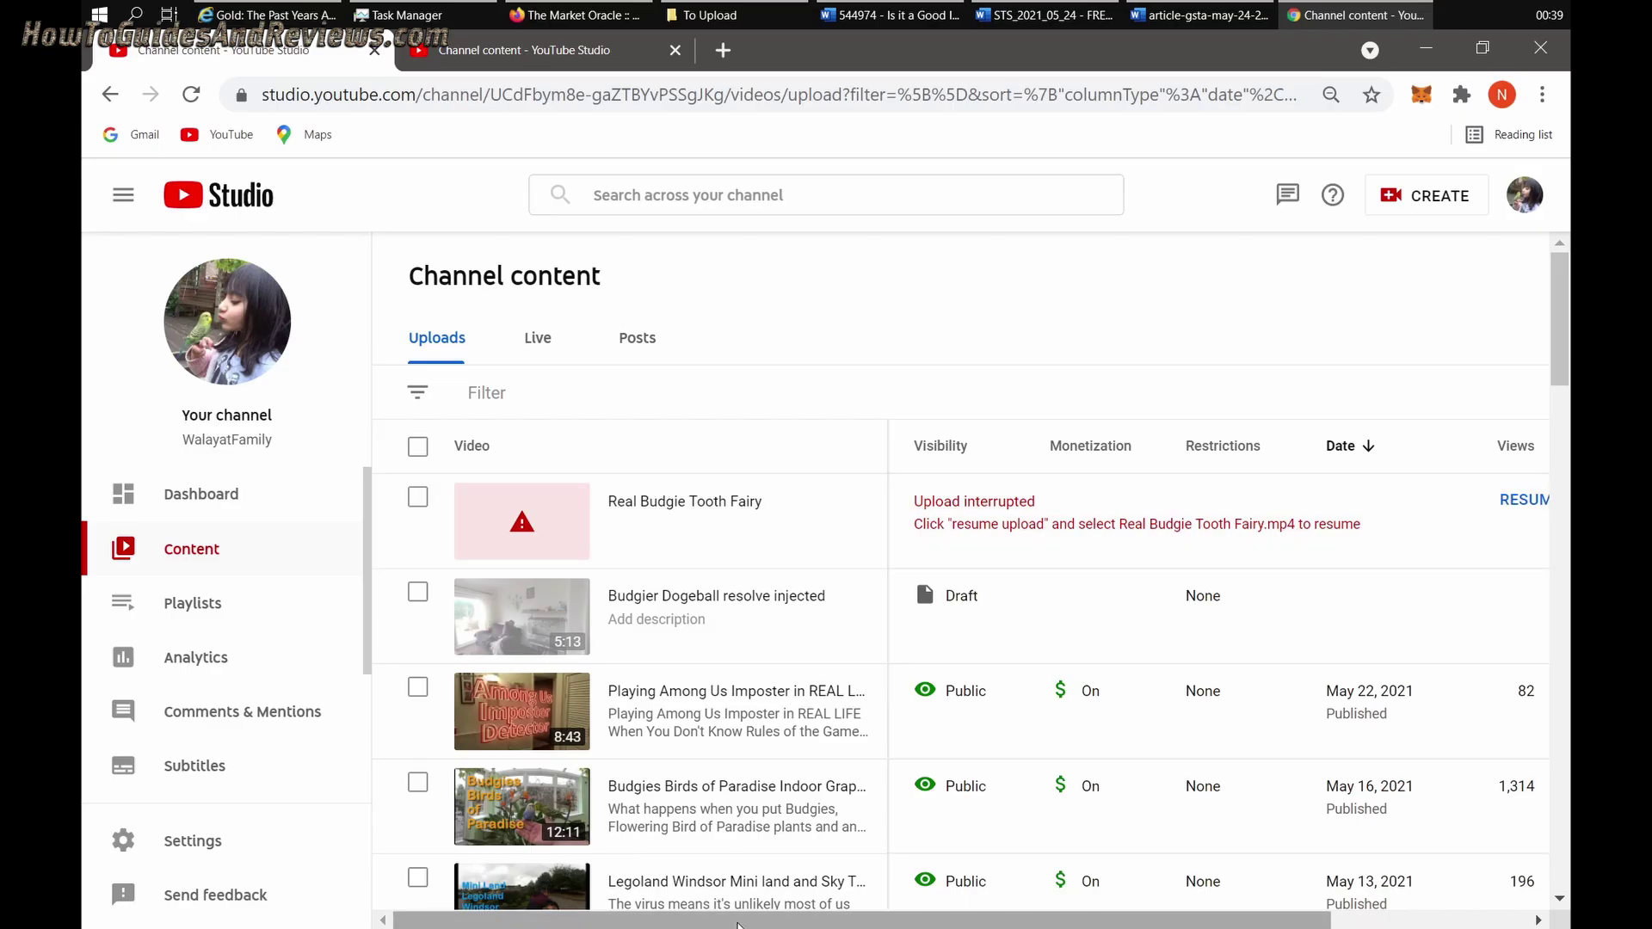
left_click_drag(738, 923, 940, 923)
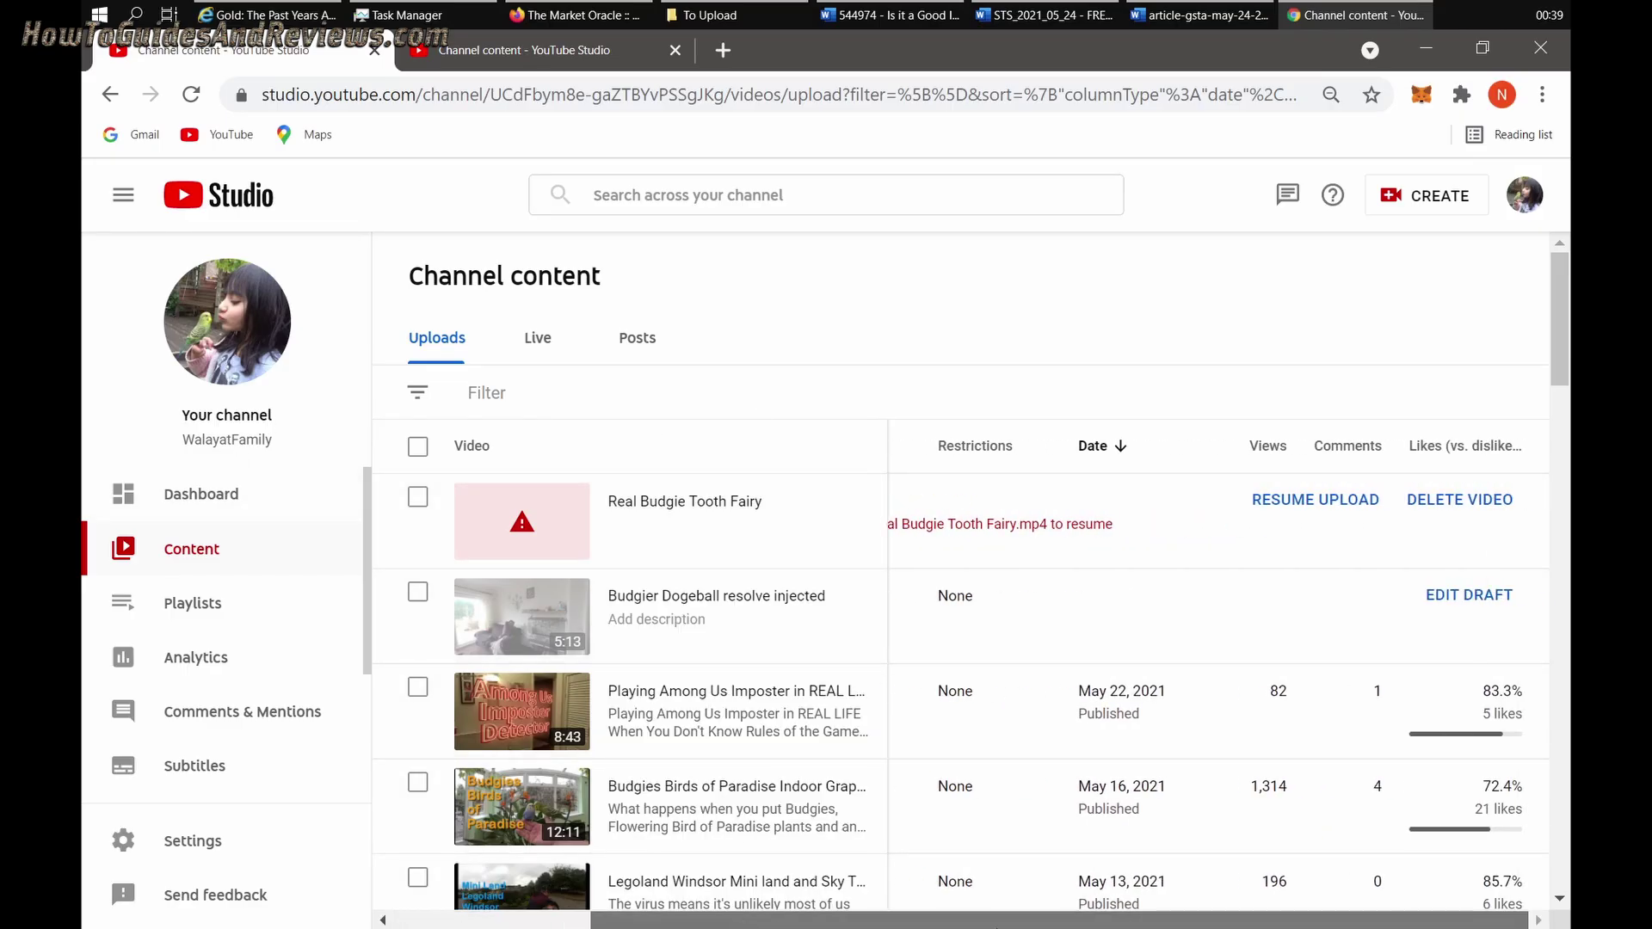
Resume the upload with the original Real Budgie Tooth Fairy.mp4, then reload and close the dialog
left_click(1332, 506)
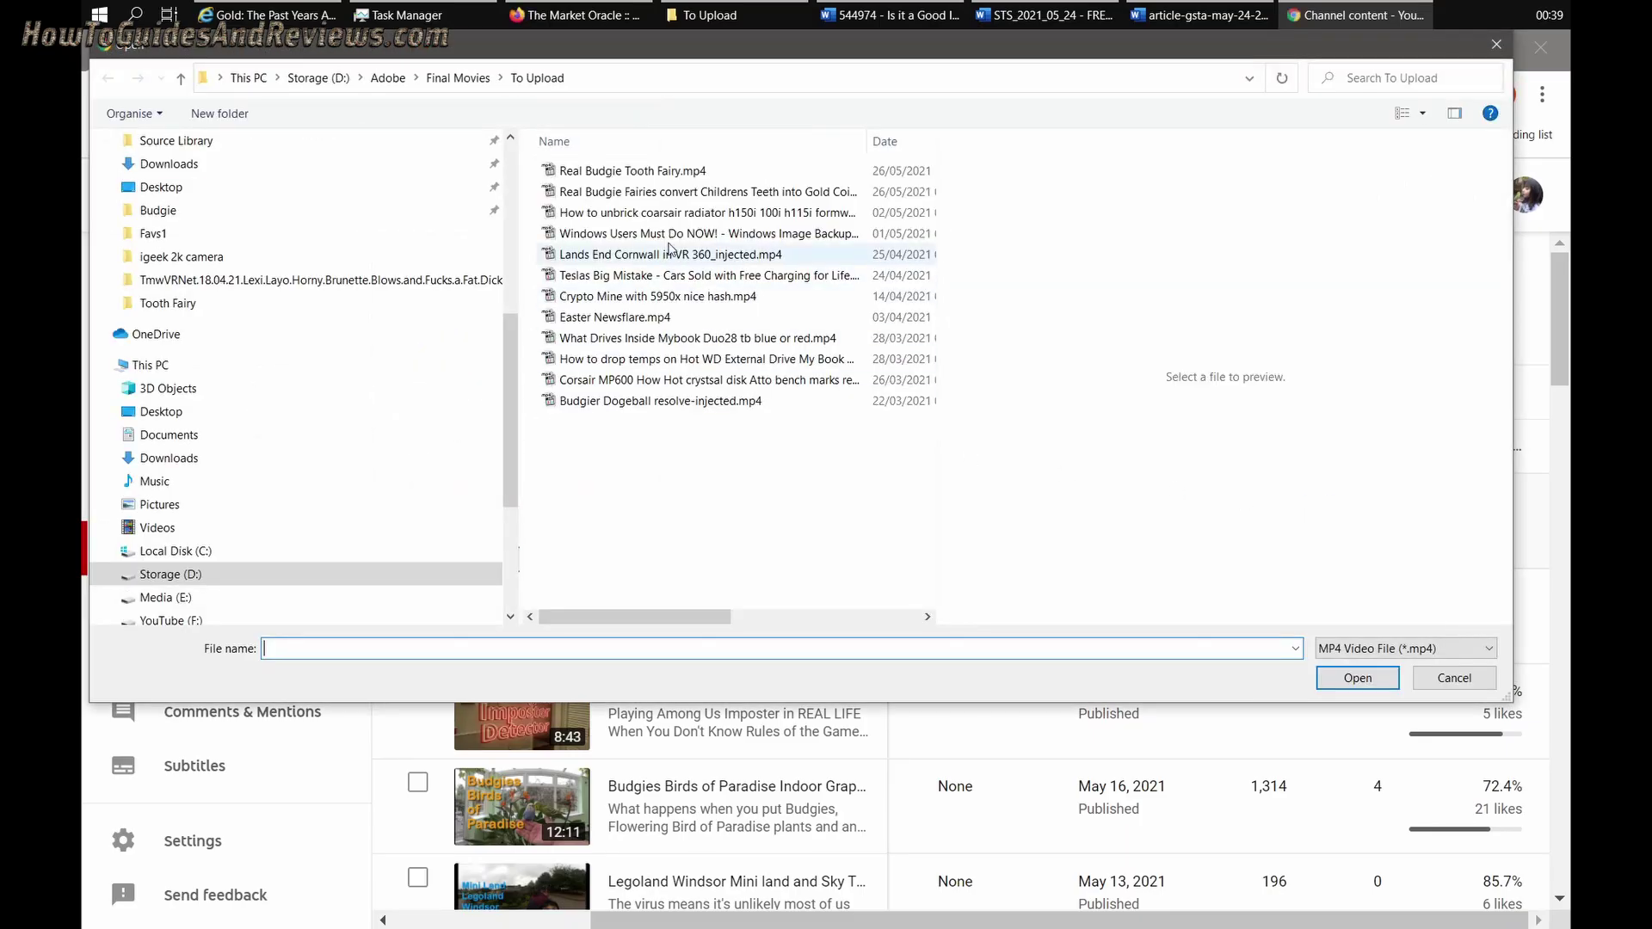
double_click(661, 169)
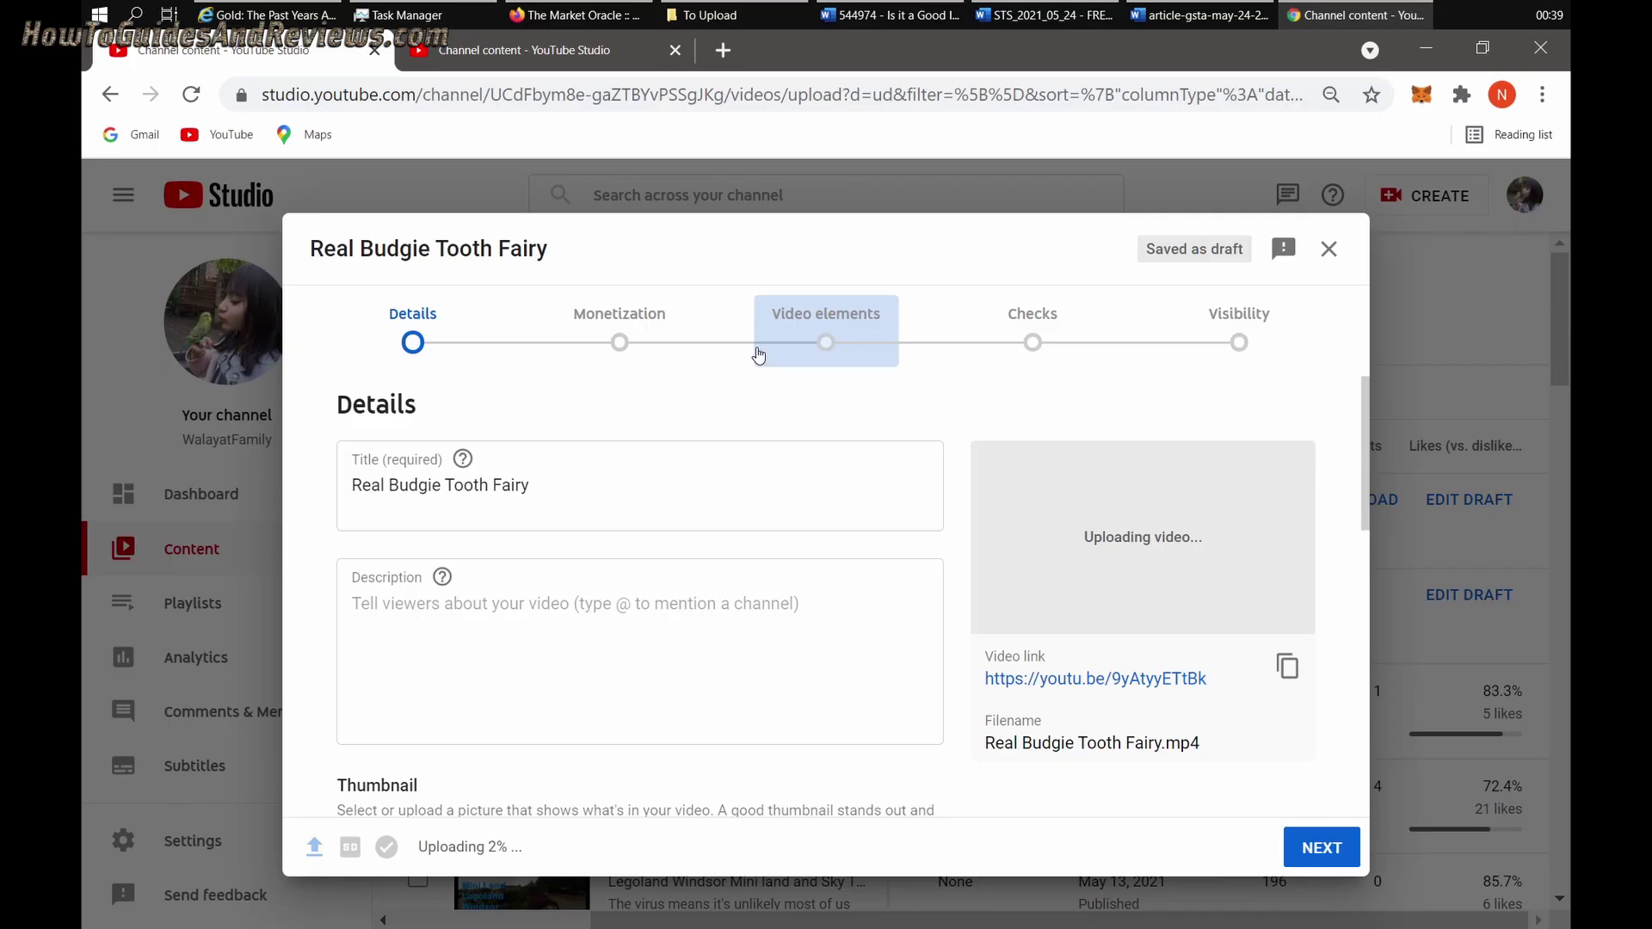
left_click(517, 64)
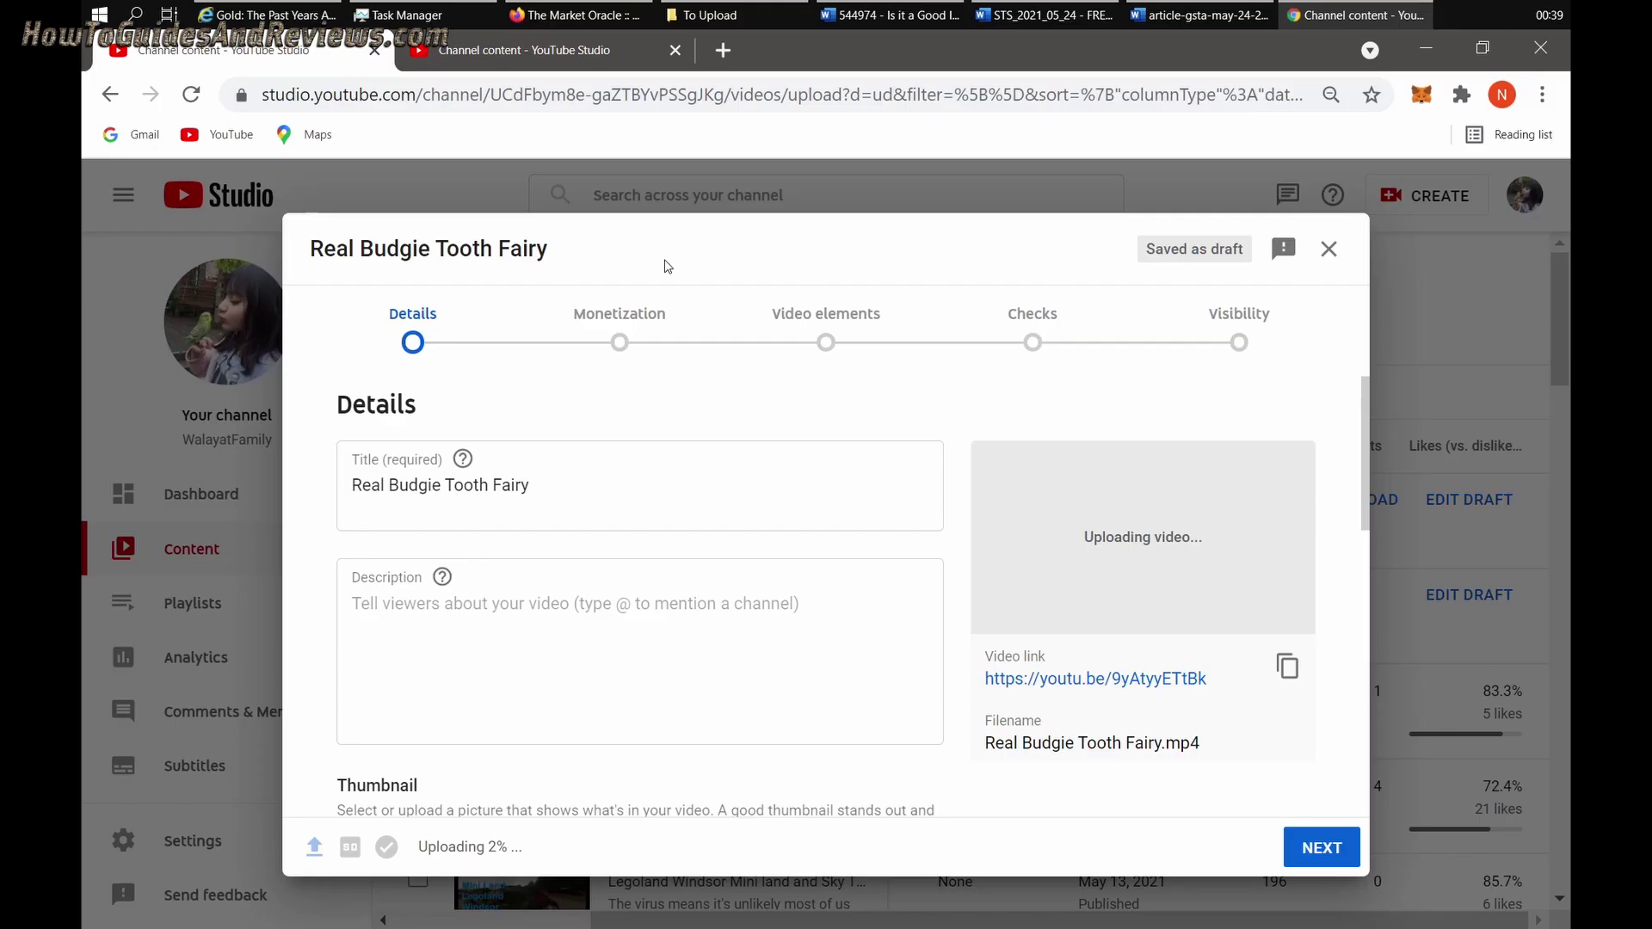
key("F5")
left_click(995, 265)
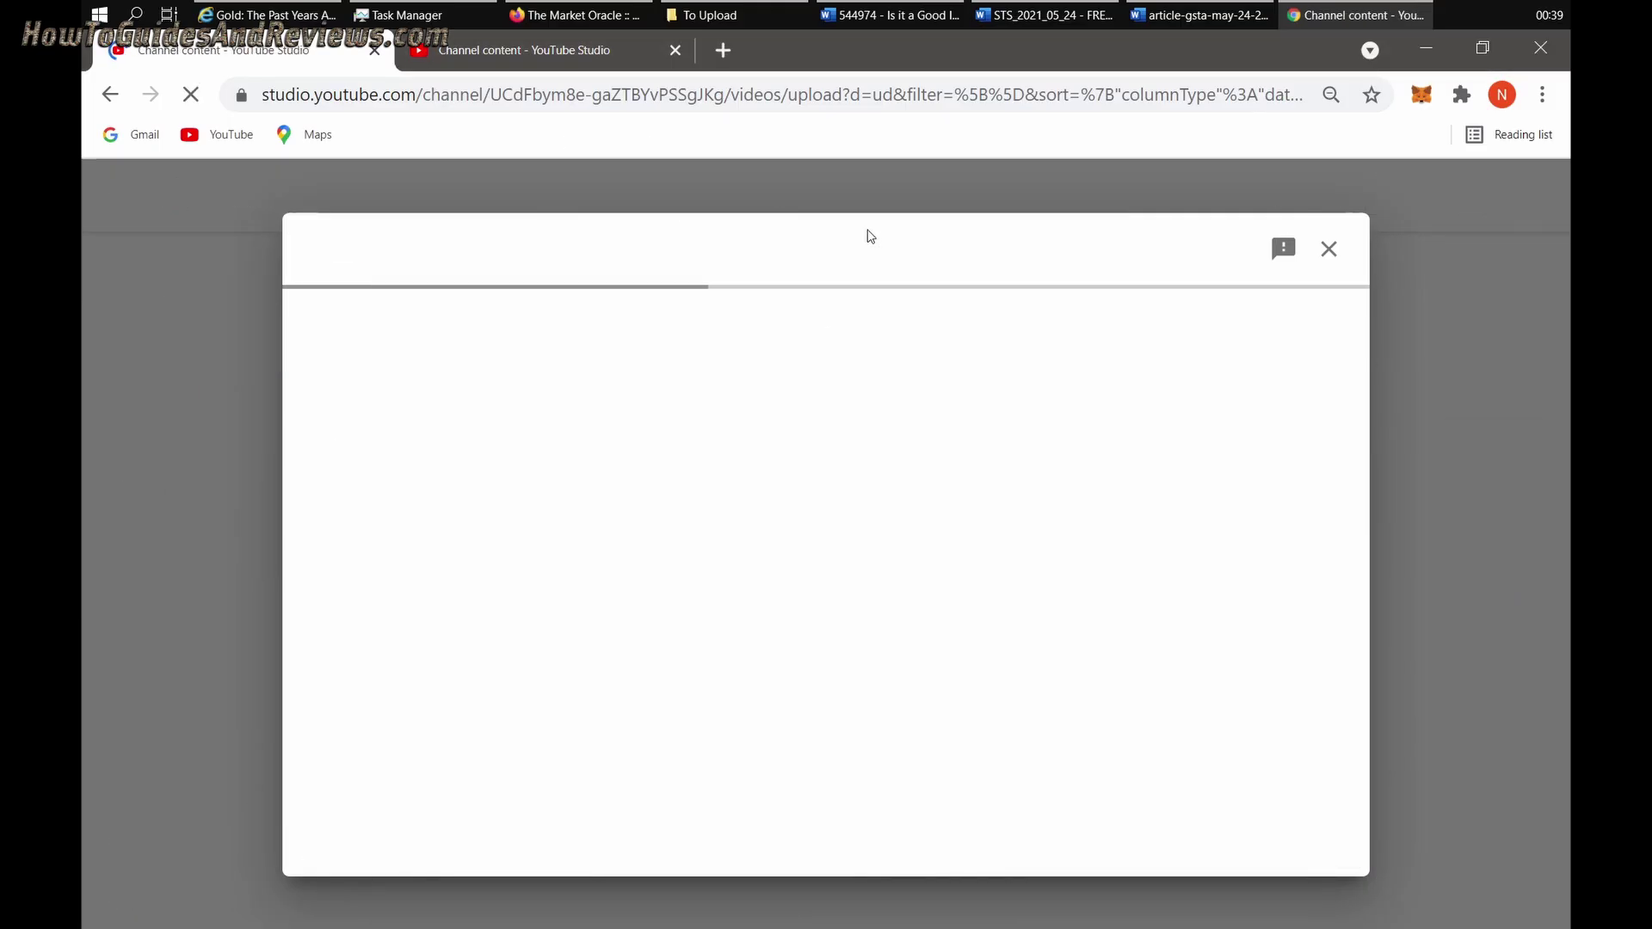
left_click(1329, 249)
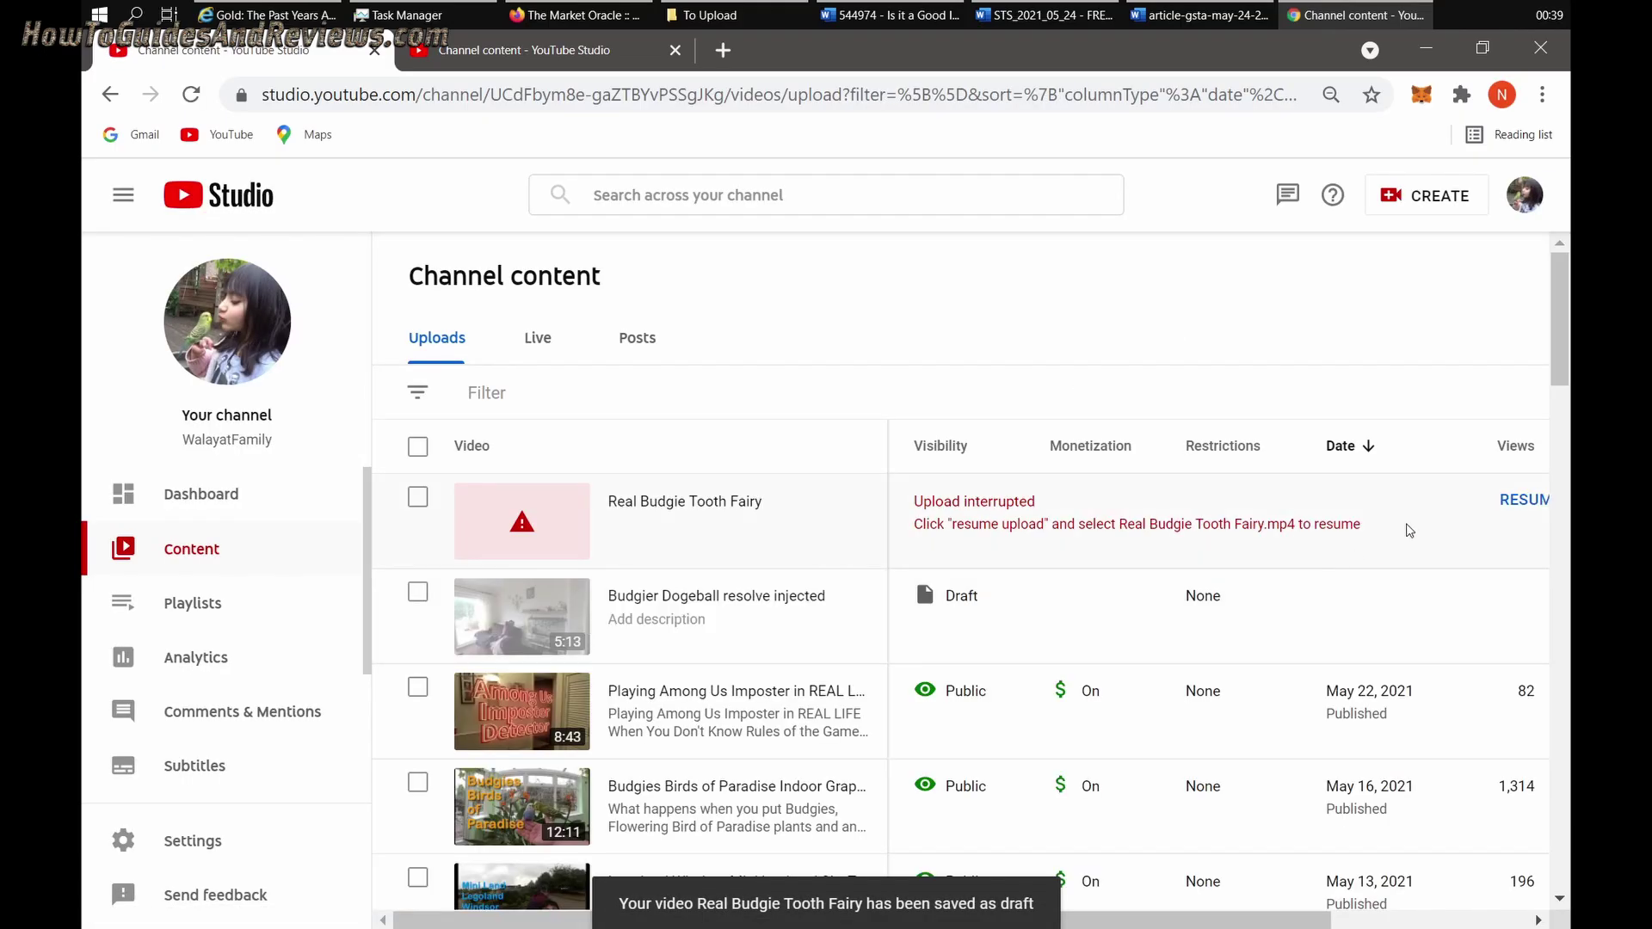
Reload, resume again with Real Budgie Tooth Fairy.mp4, then close the details and reload once more
key("F5")
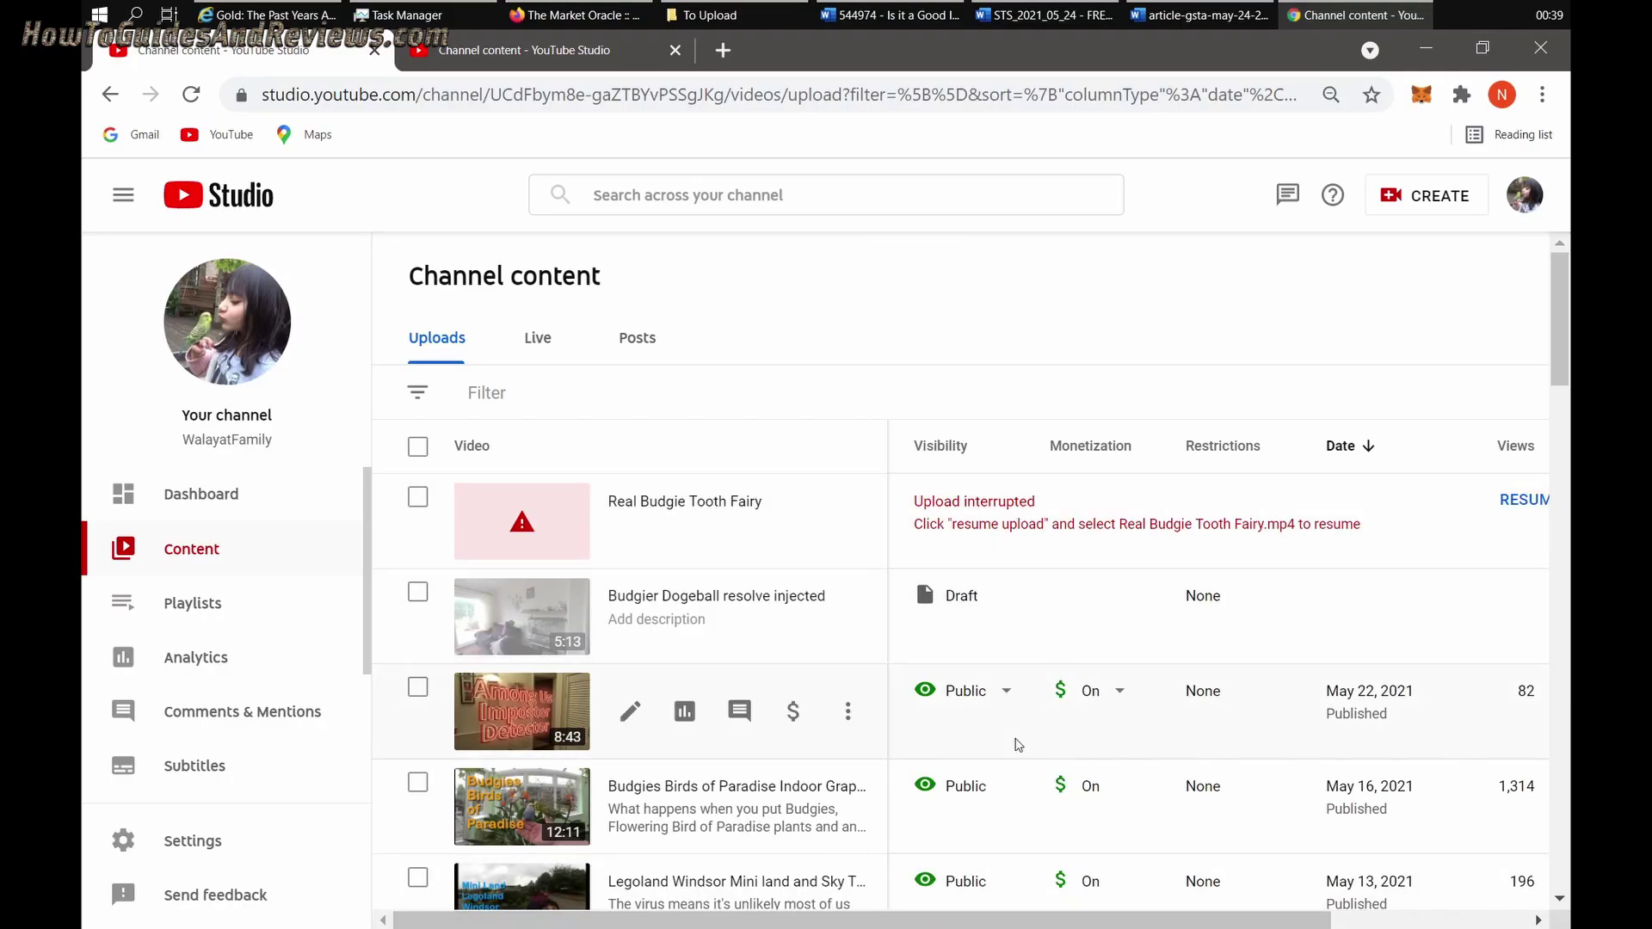
left_click_drag(904, 921, 1089, 923)
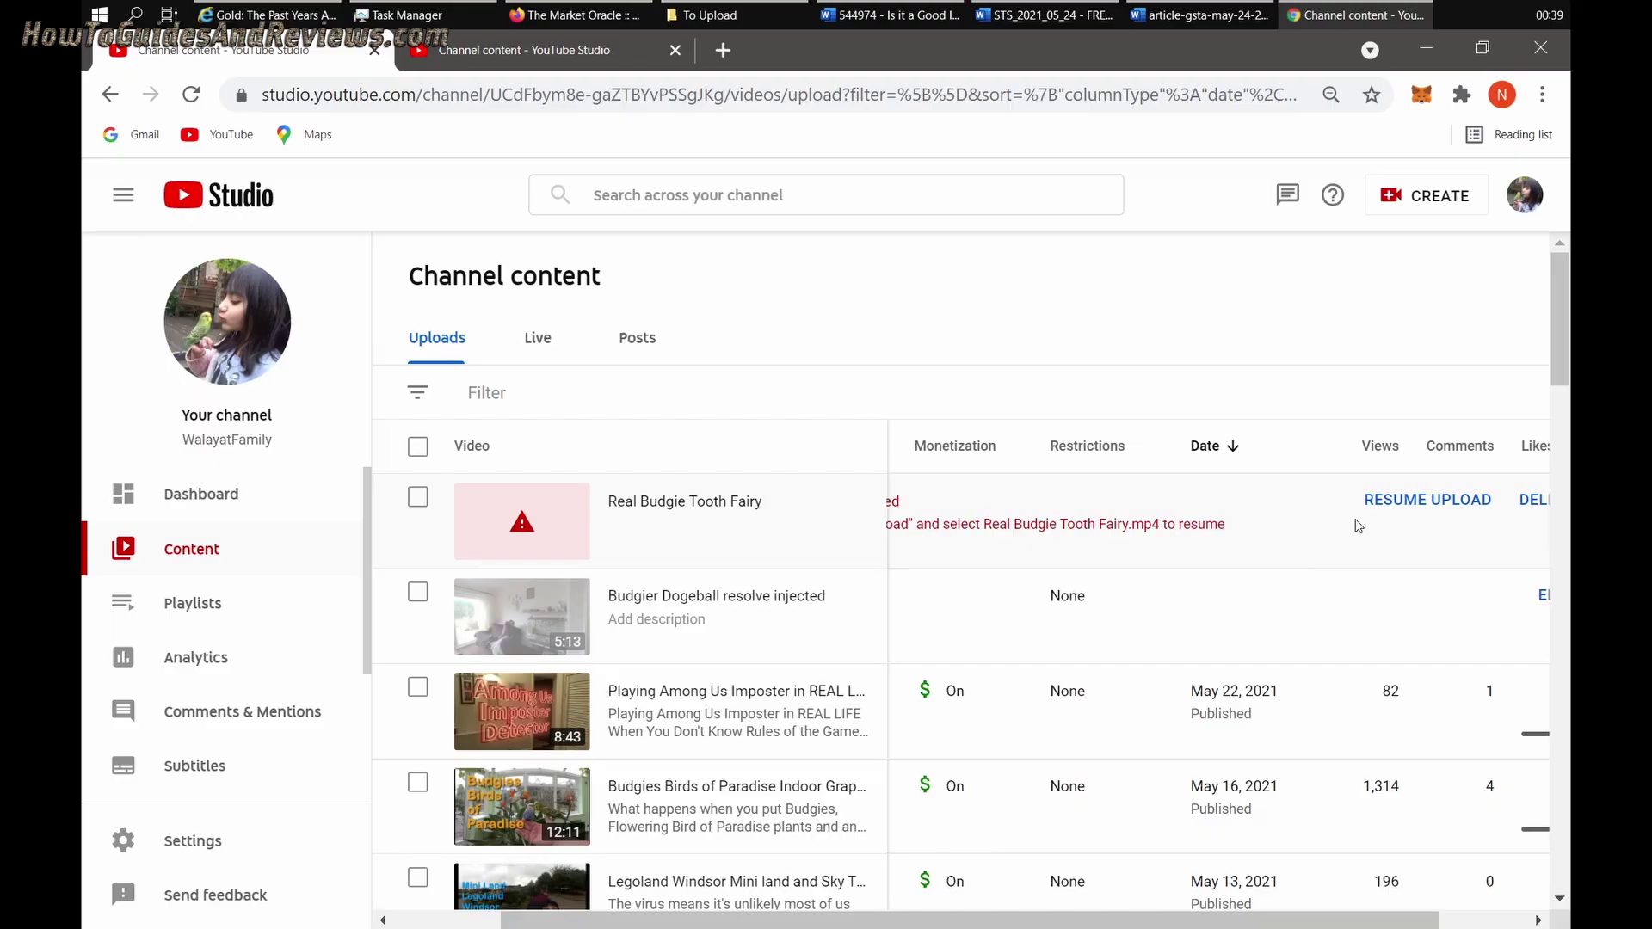
left_click(1420, 501)
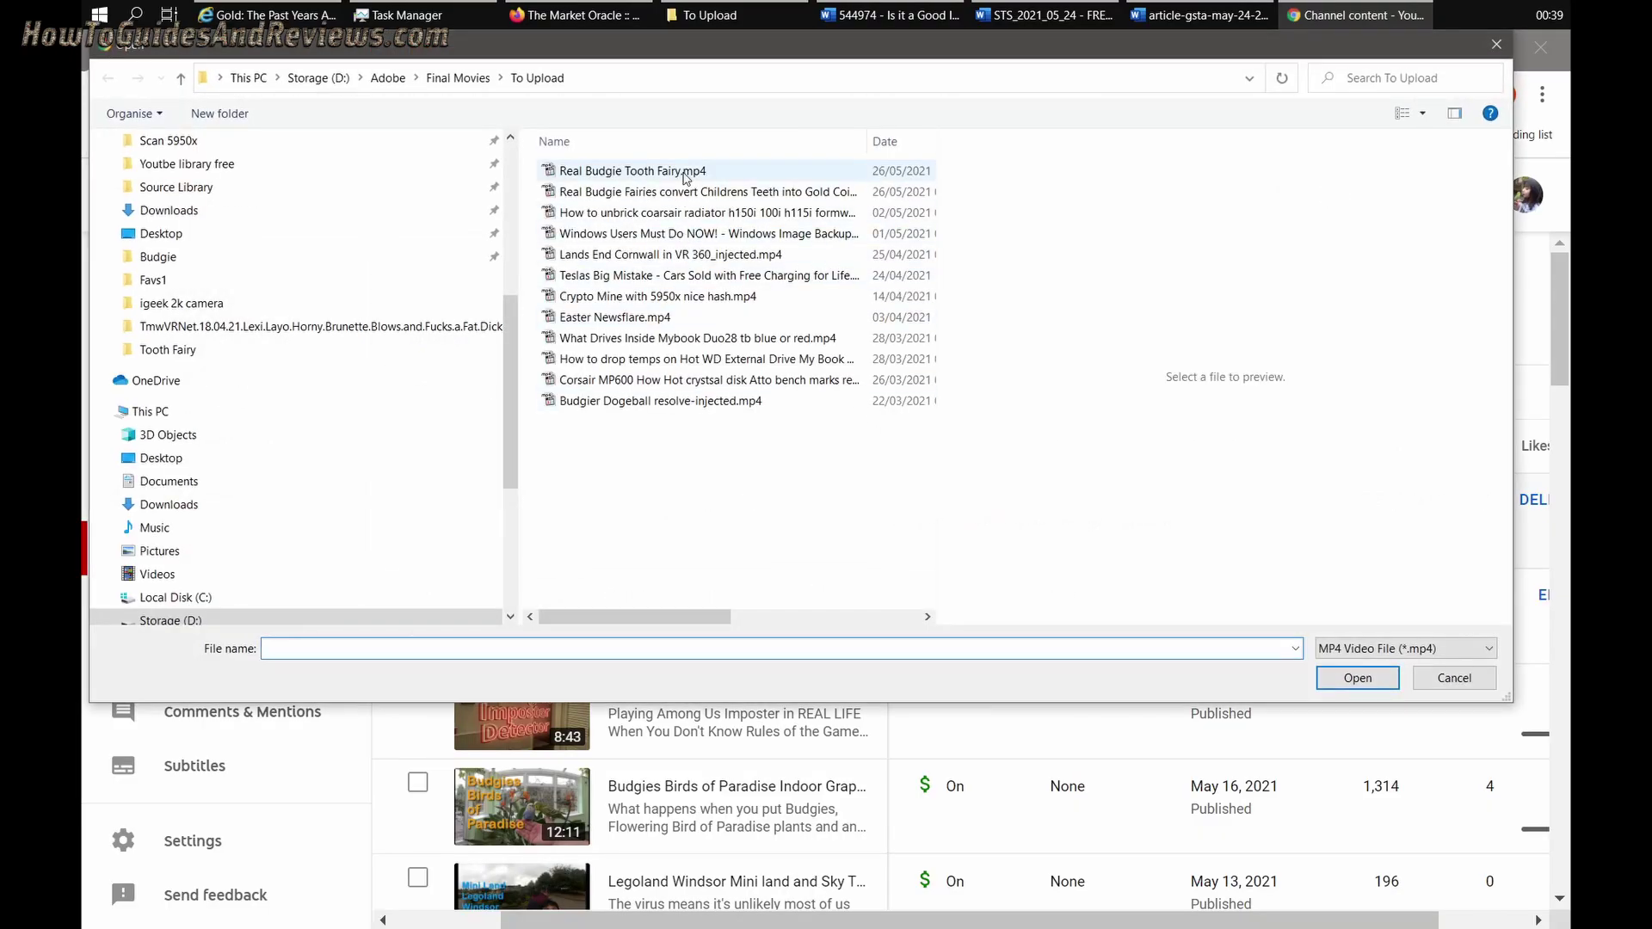
double_click(682, 170)
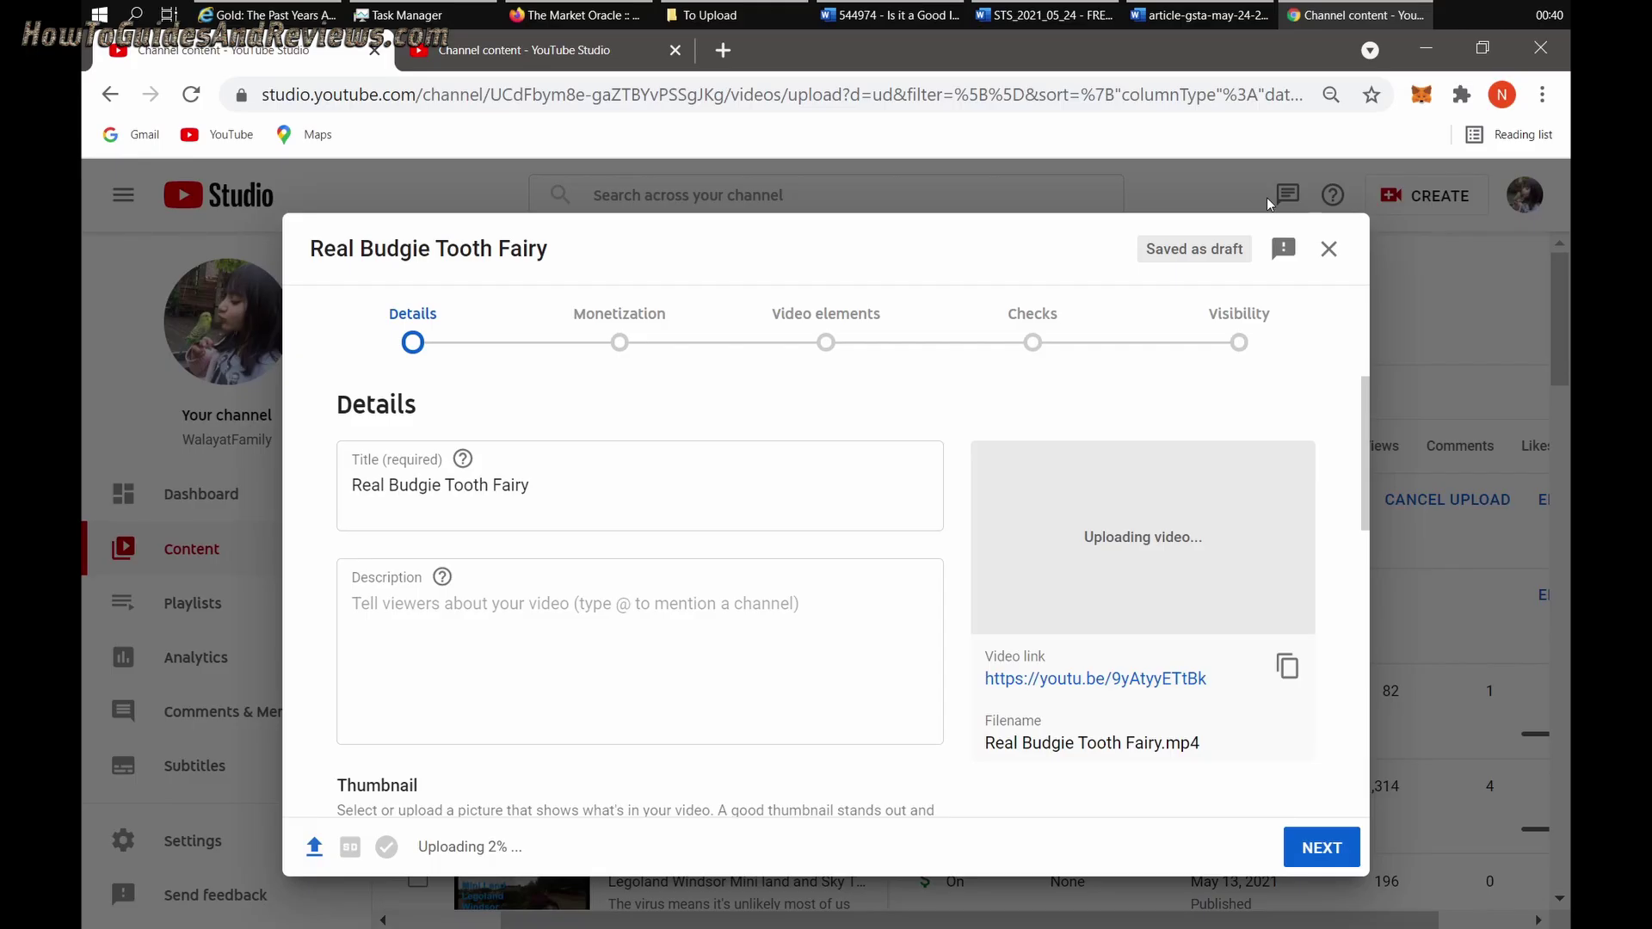
left_click(1330, 249)
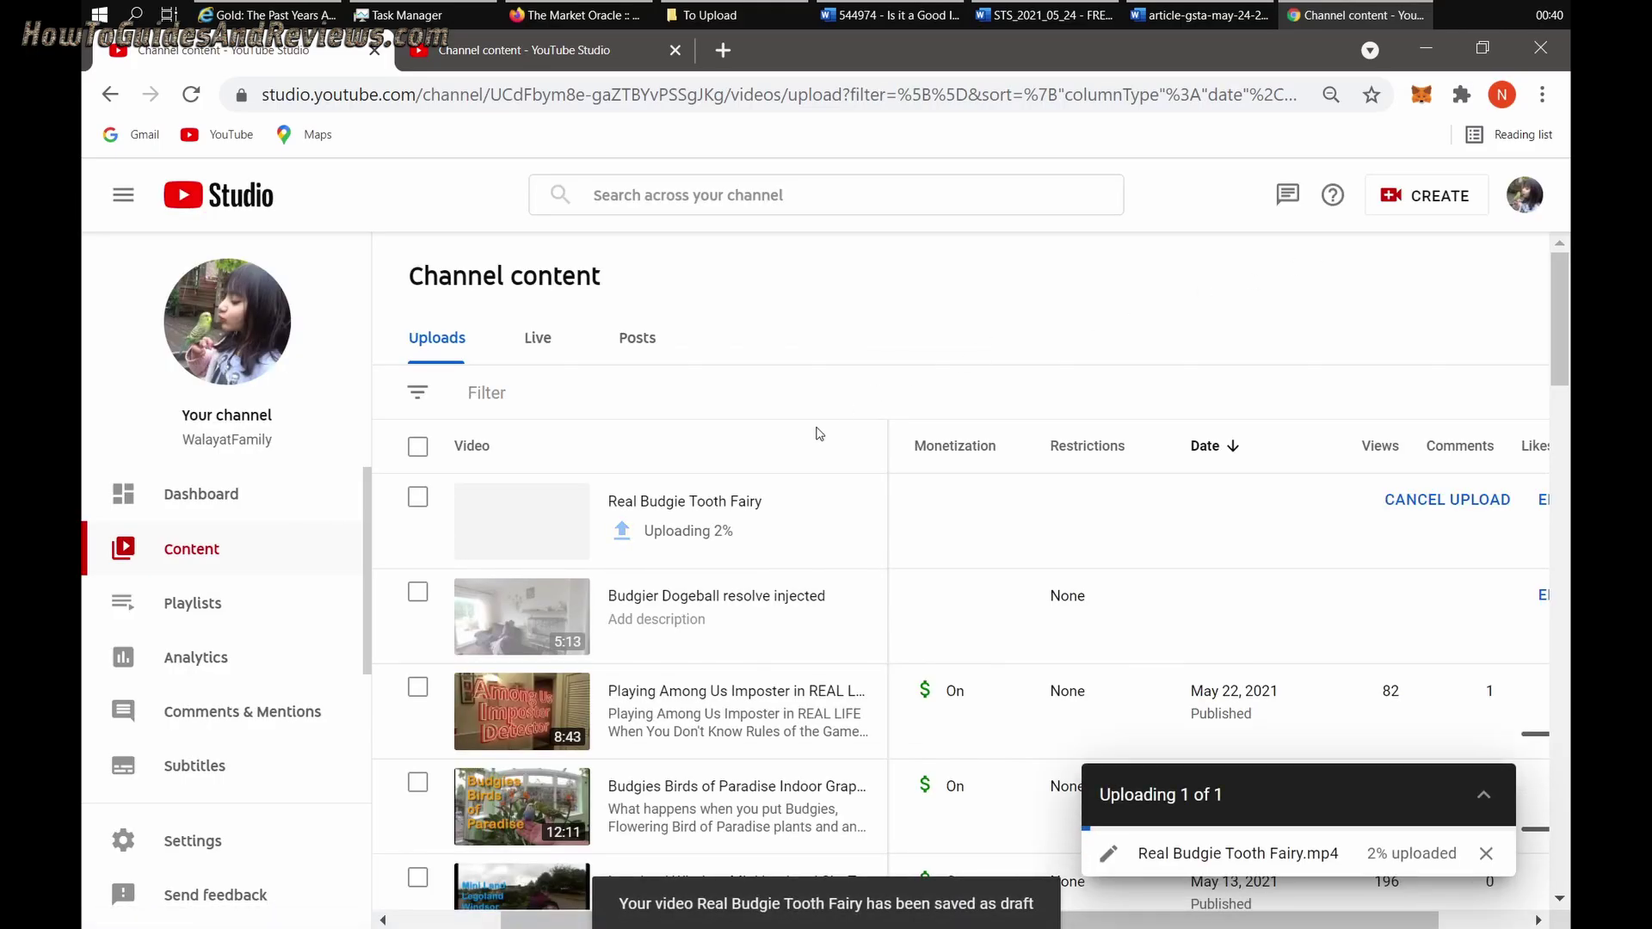
key("F5")
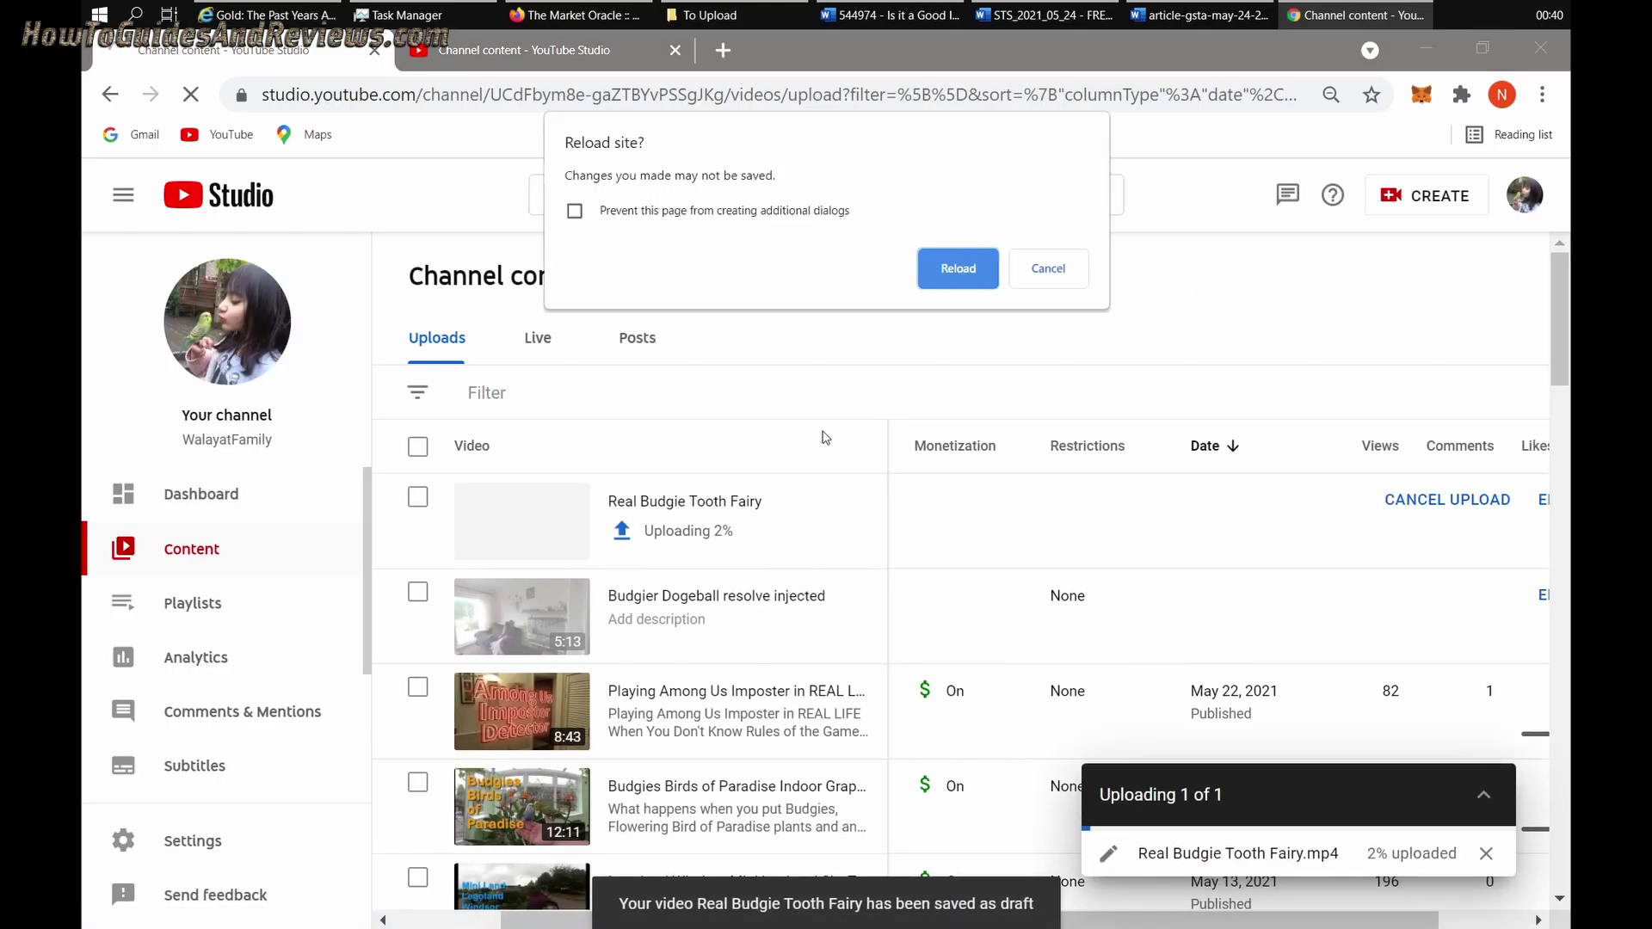
left_click(958, 269)
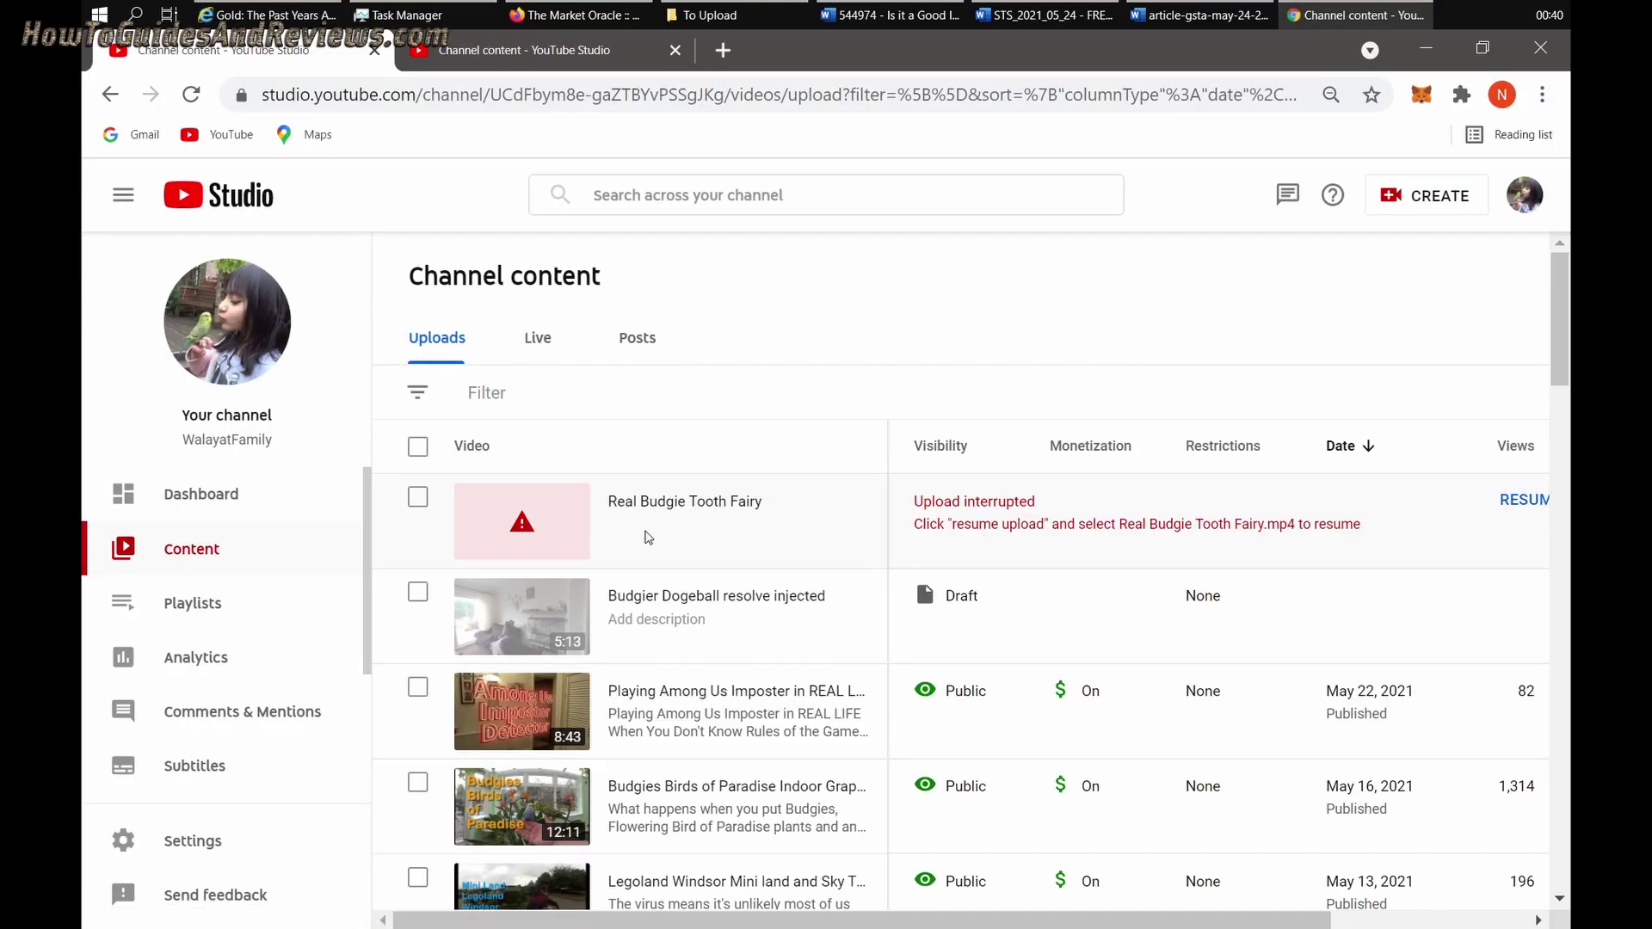
Resume the upload with Real Budgie Tooth Fairy.mp4, close the details, and begin cancelling it
left_click(1513, 500)
double_click(585, 154)
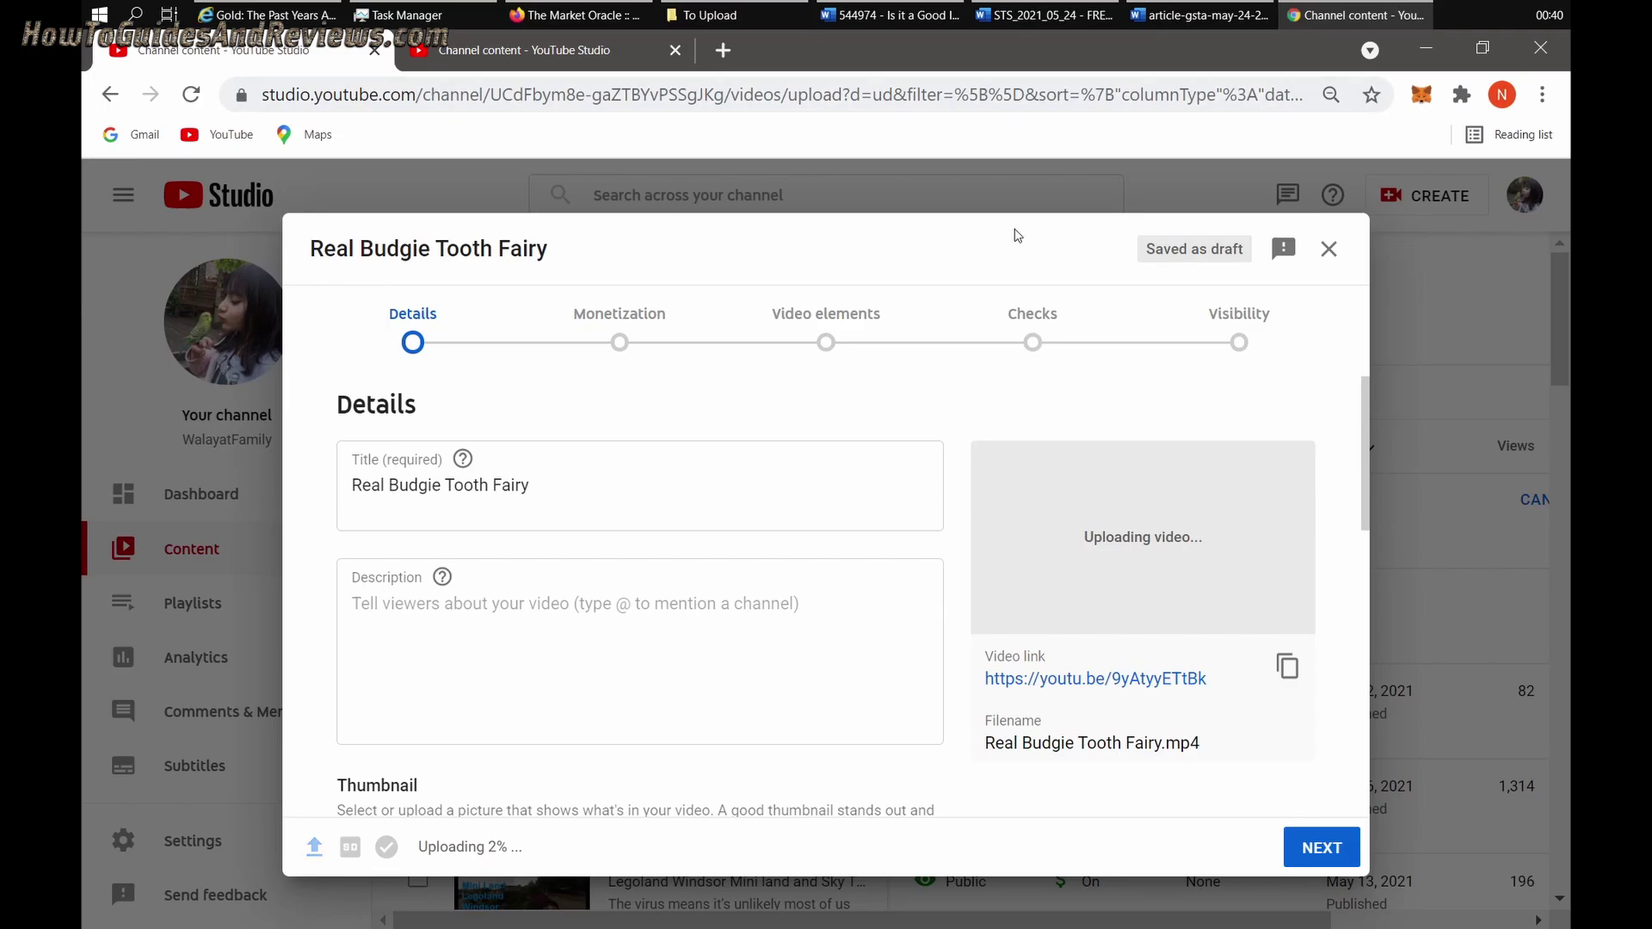
left_click(1331, 250)
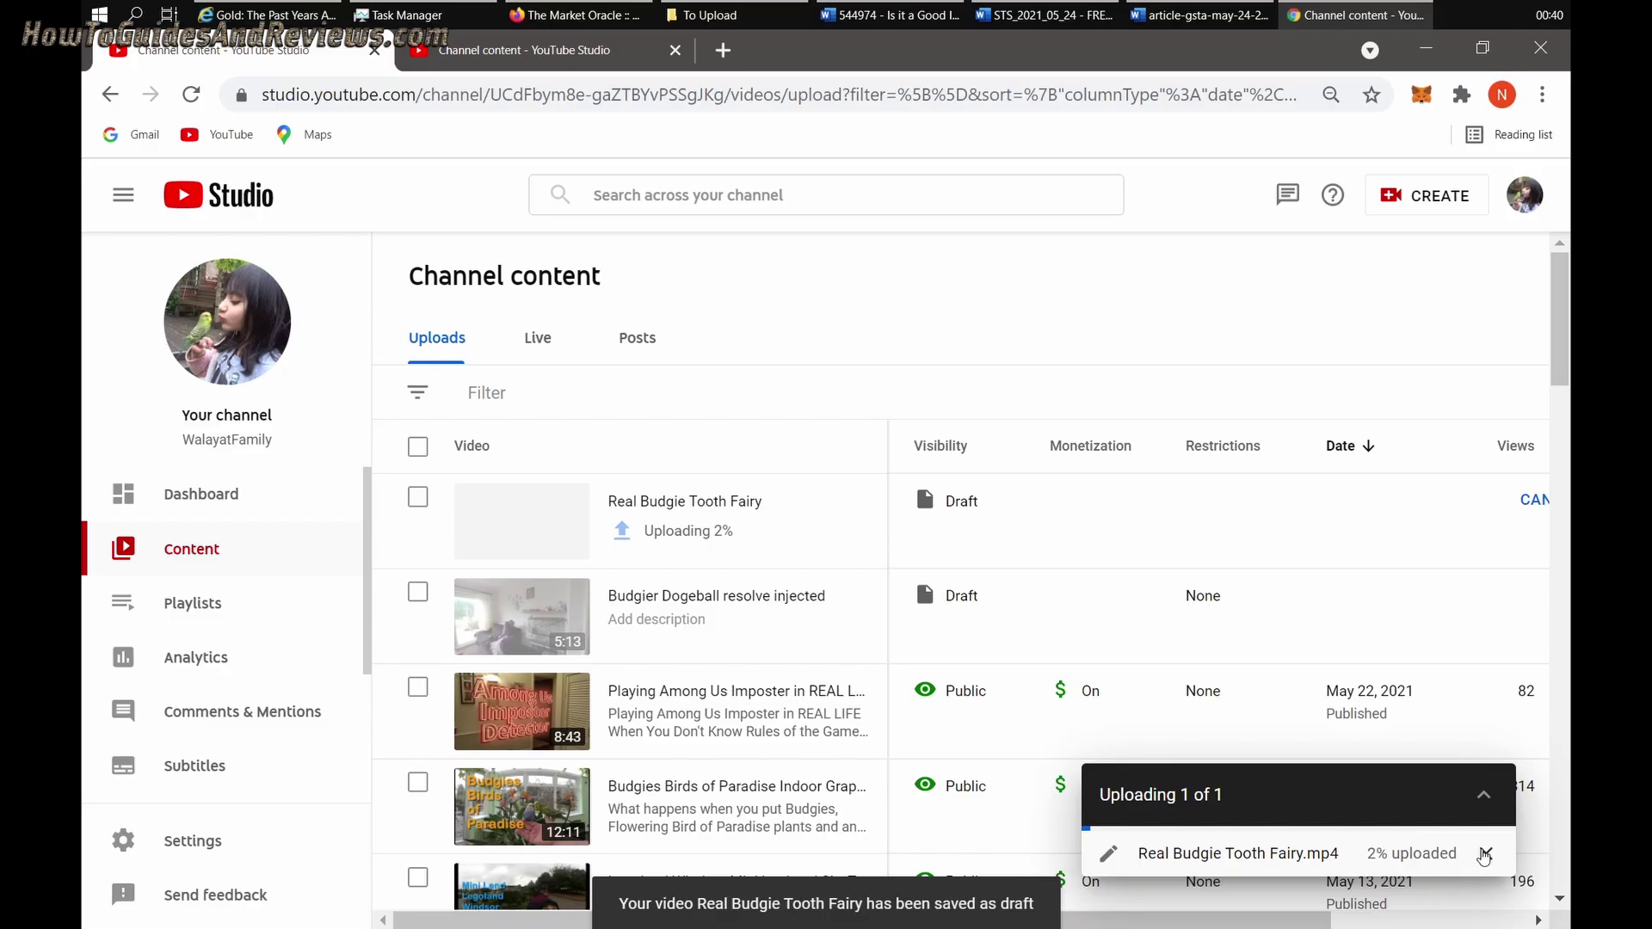
left_click(1485, 854)
Confirm Cancel upload, restart the browser, reopen YouTube and re-upload Real Budgie Tooth Fairy.mp4
left_click(943, 607)
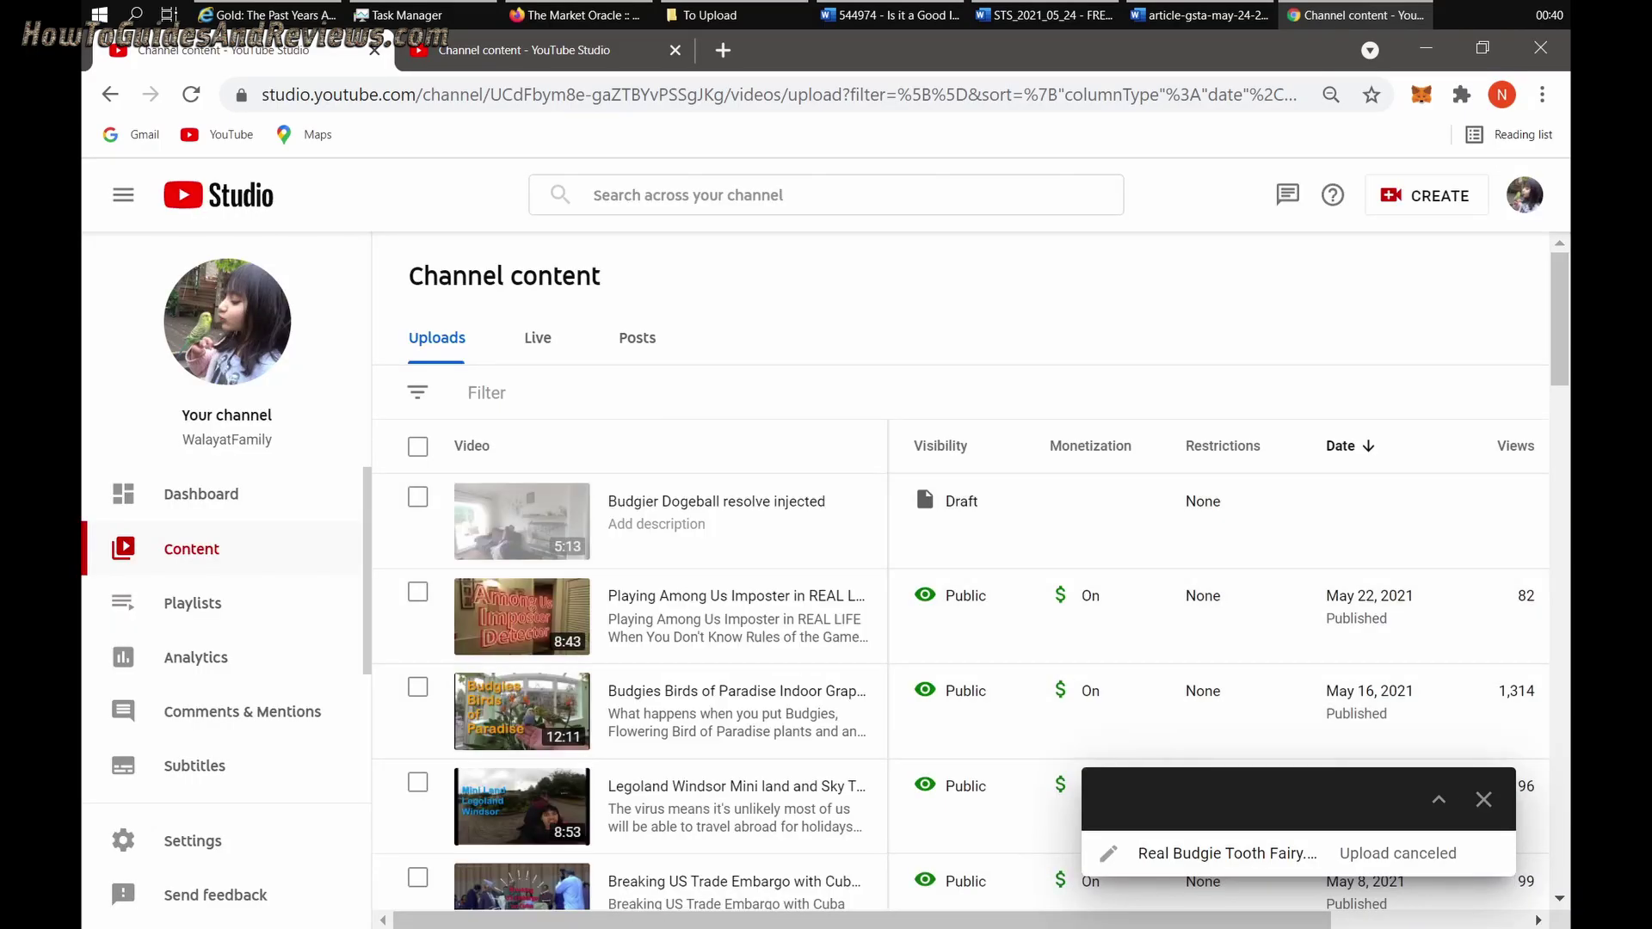
left_click(1464, 816)
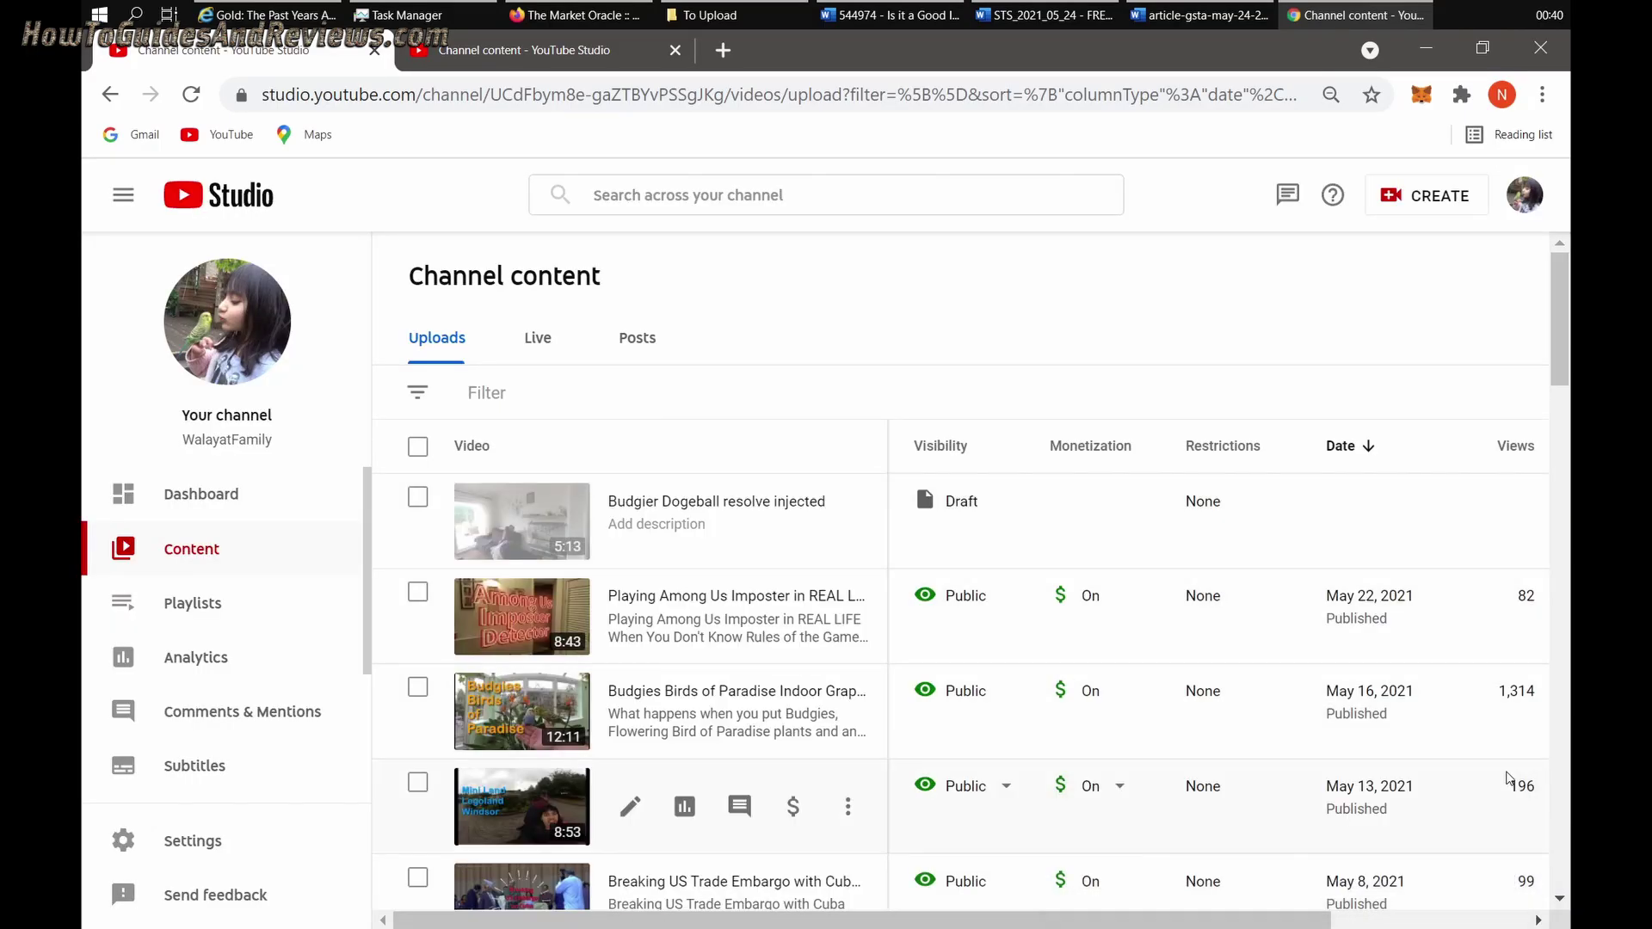
left_click(1530, 54)
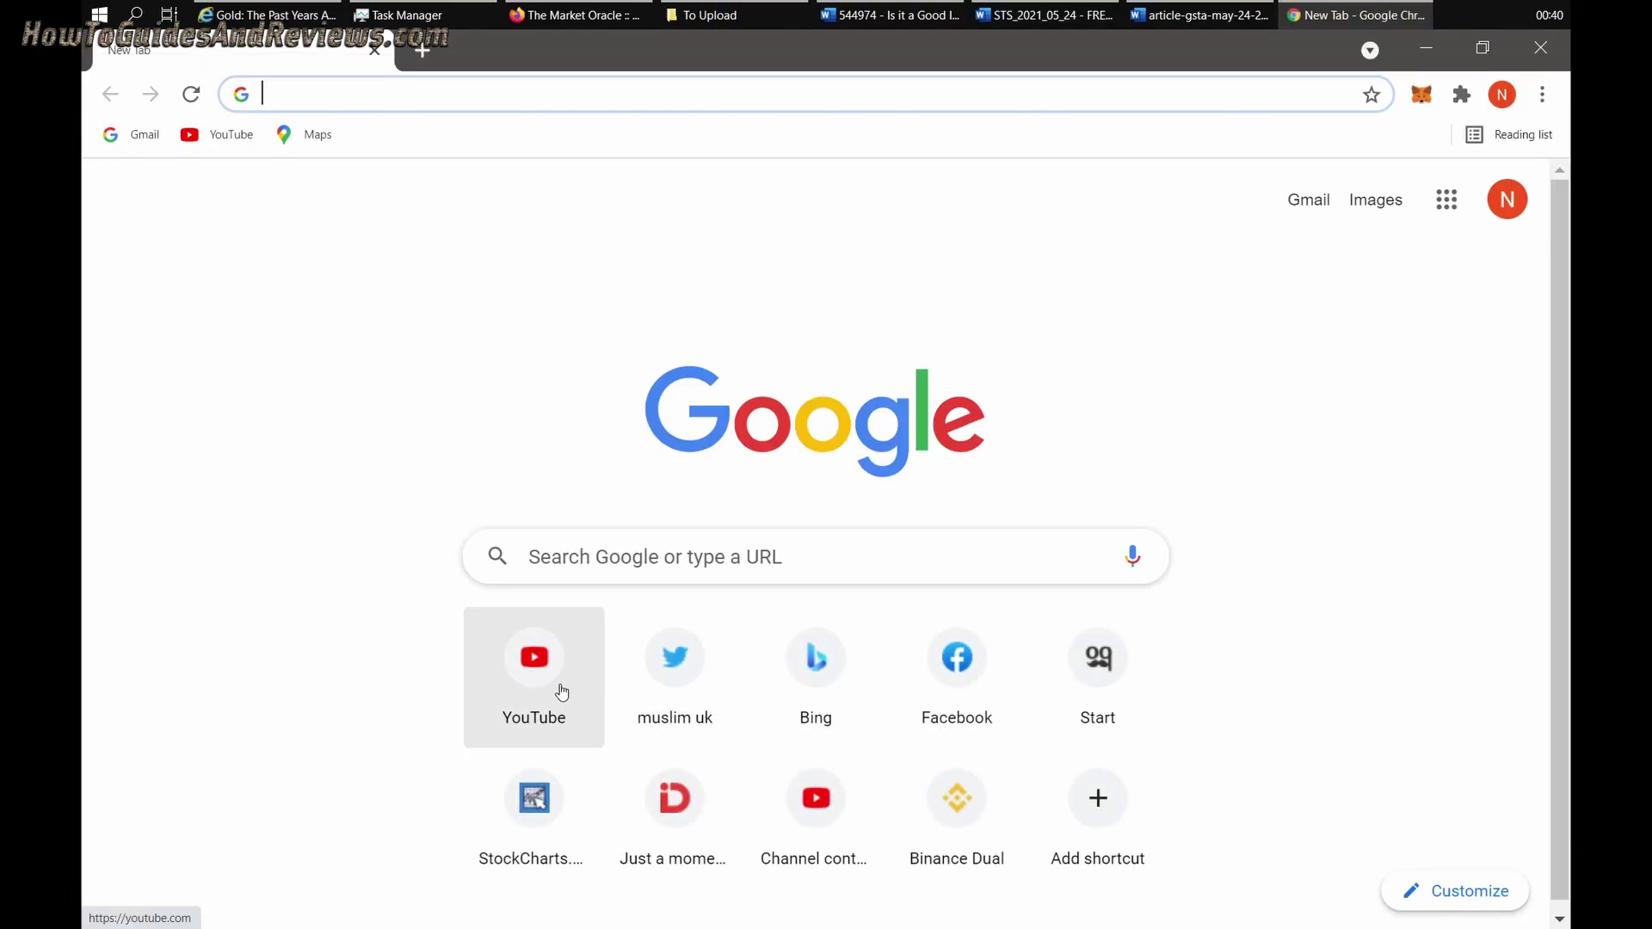
left_click(560, 689)
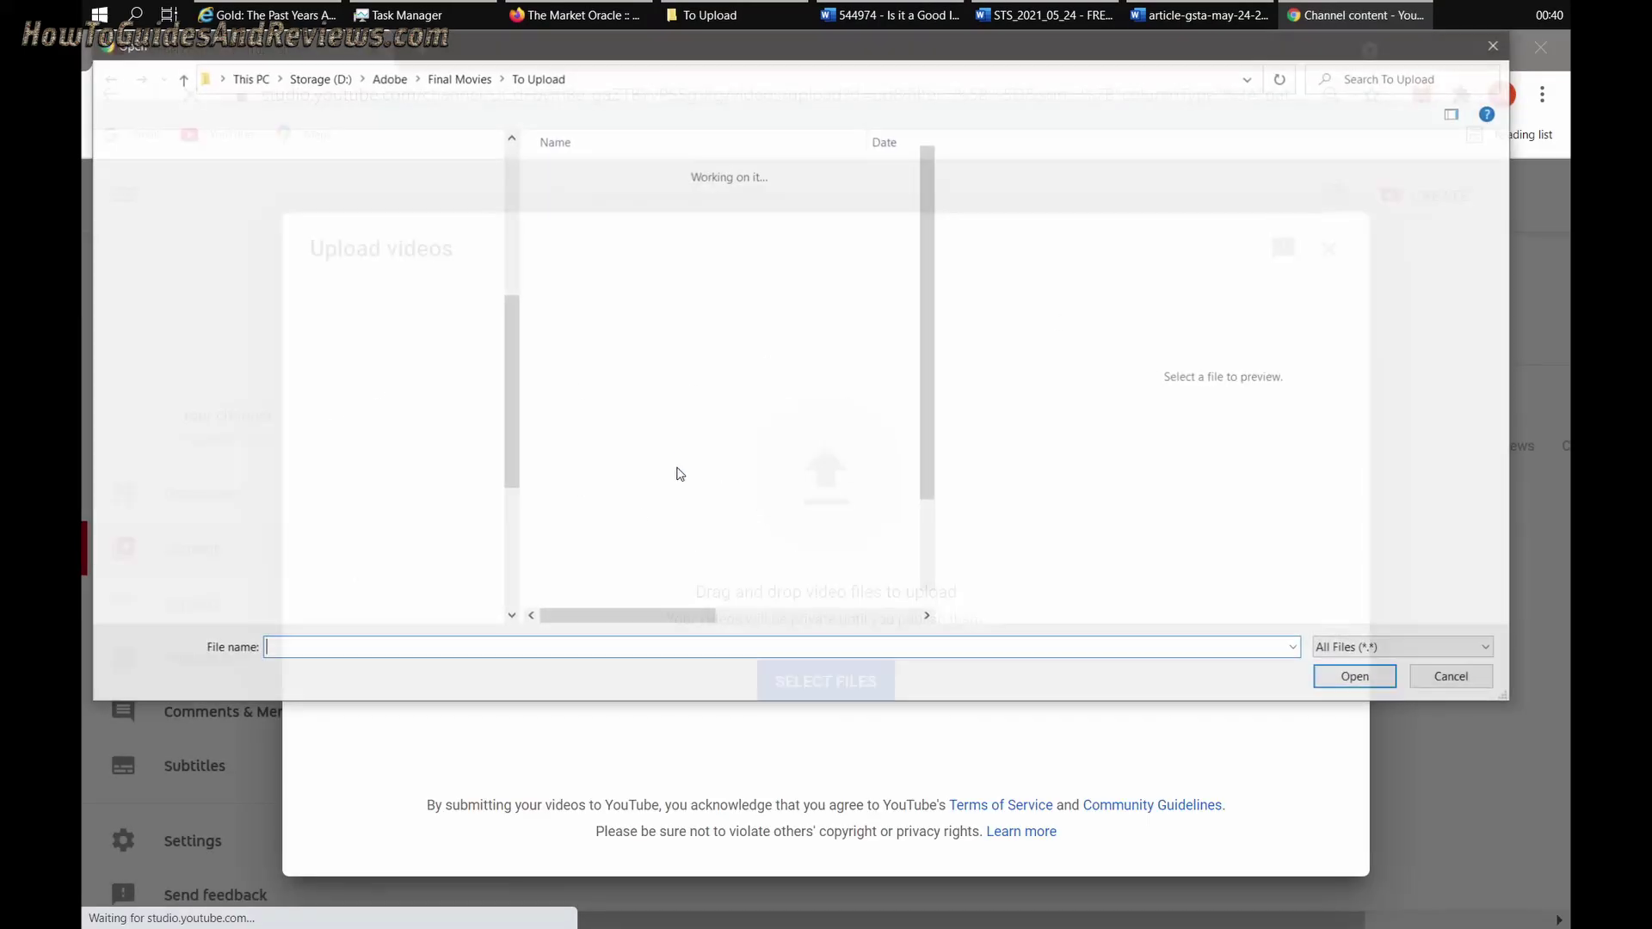
double_click(611, 177)
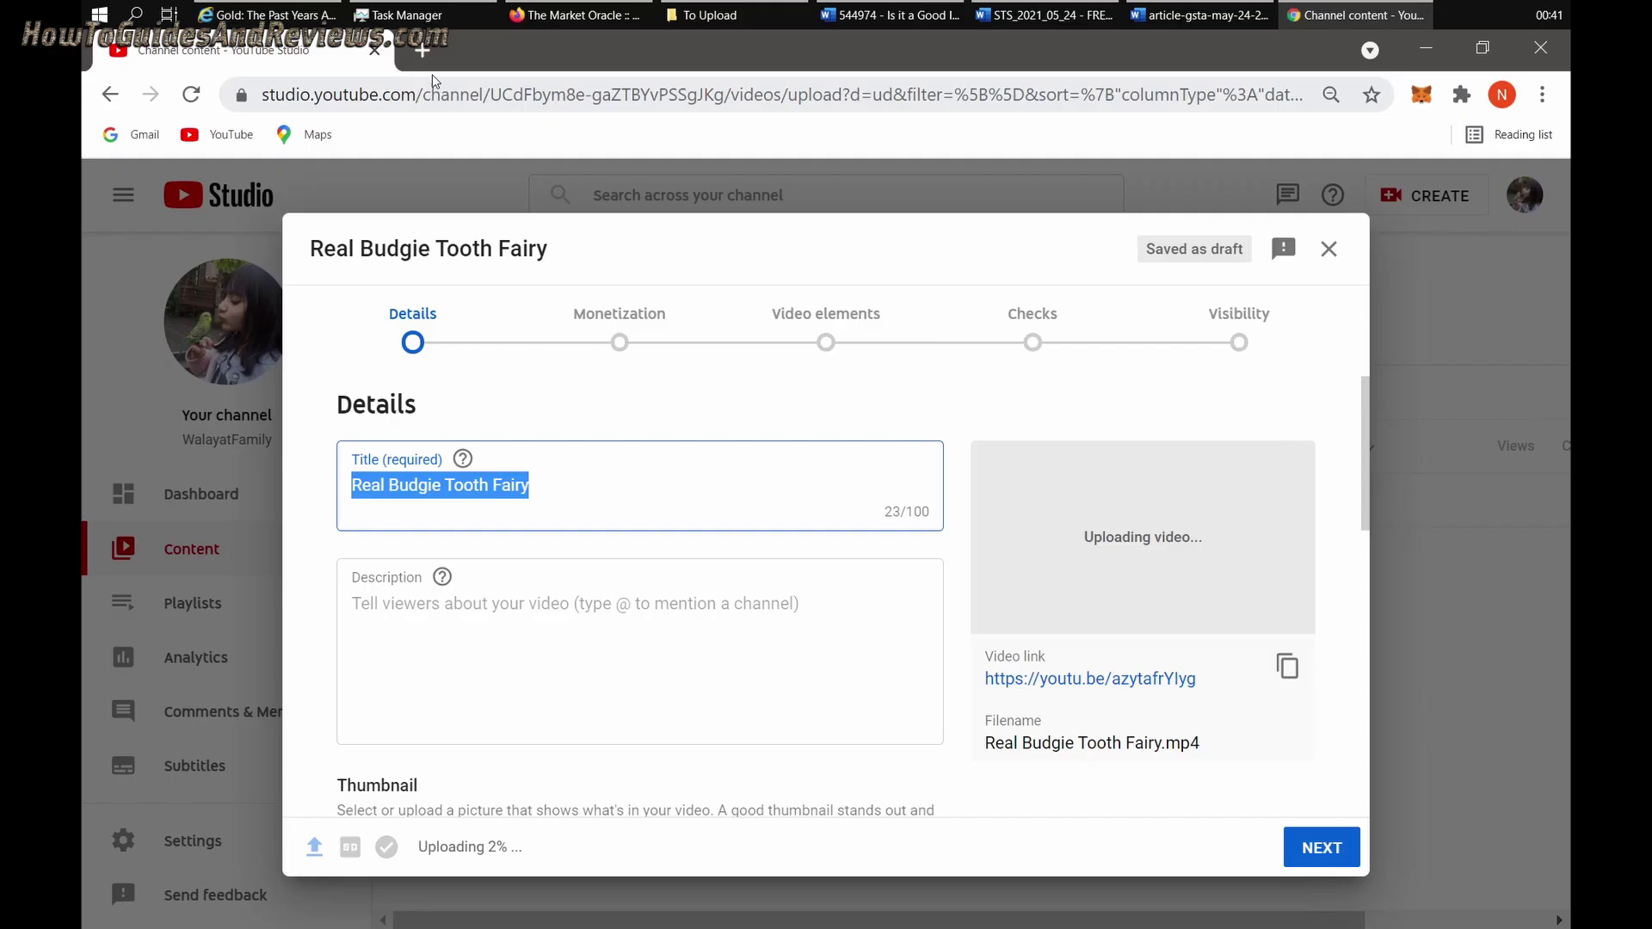
Open Channel content in a second tab via the account menu, then close it and the upload details
left_click(422, 52)
left_click(561, 720)
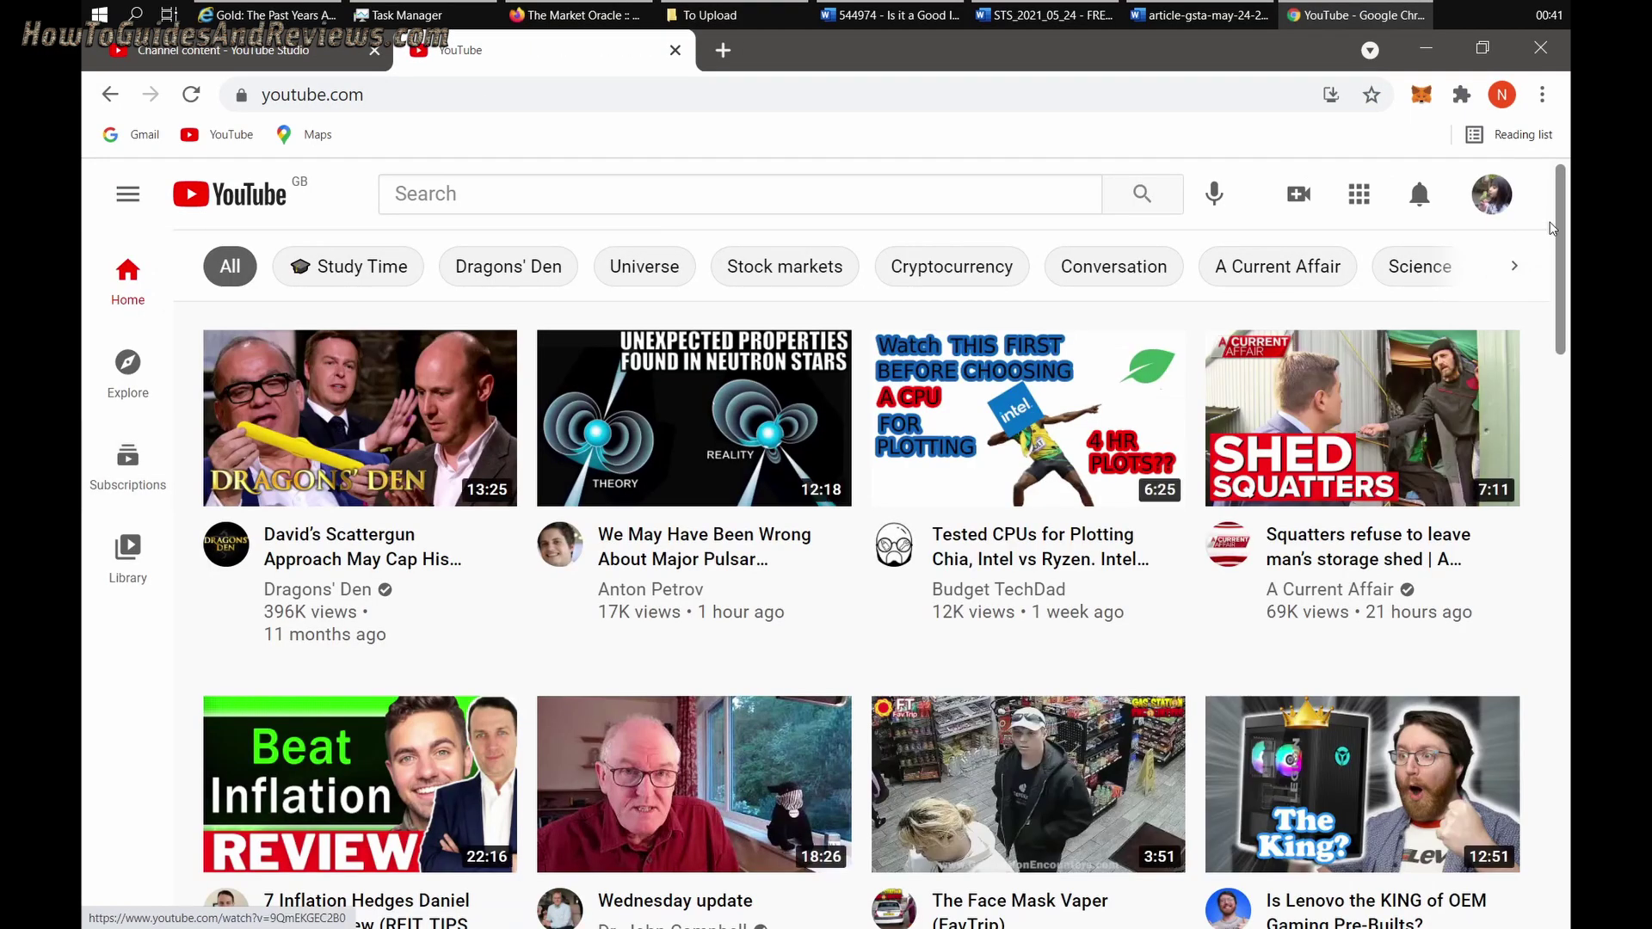
left_click(1491, 198)
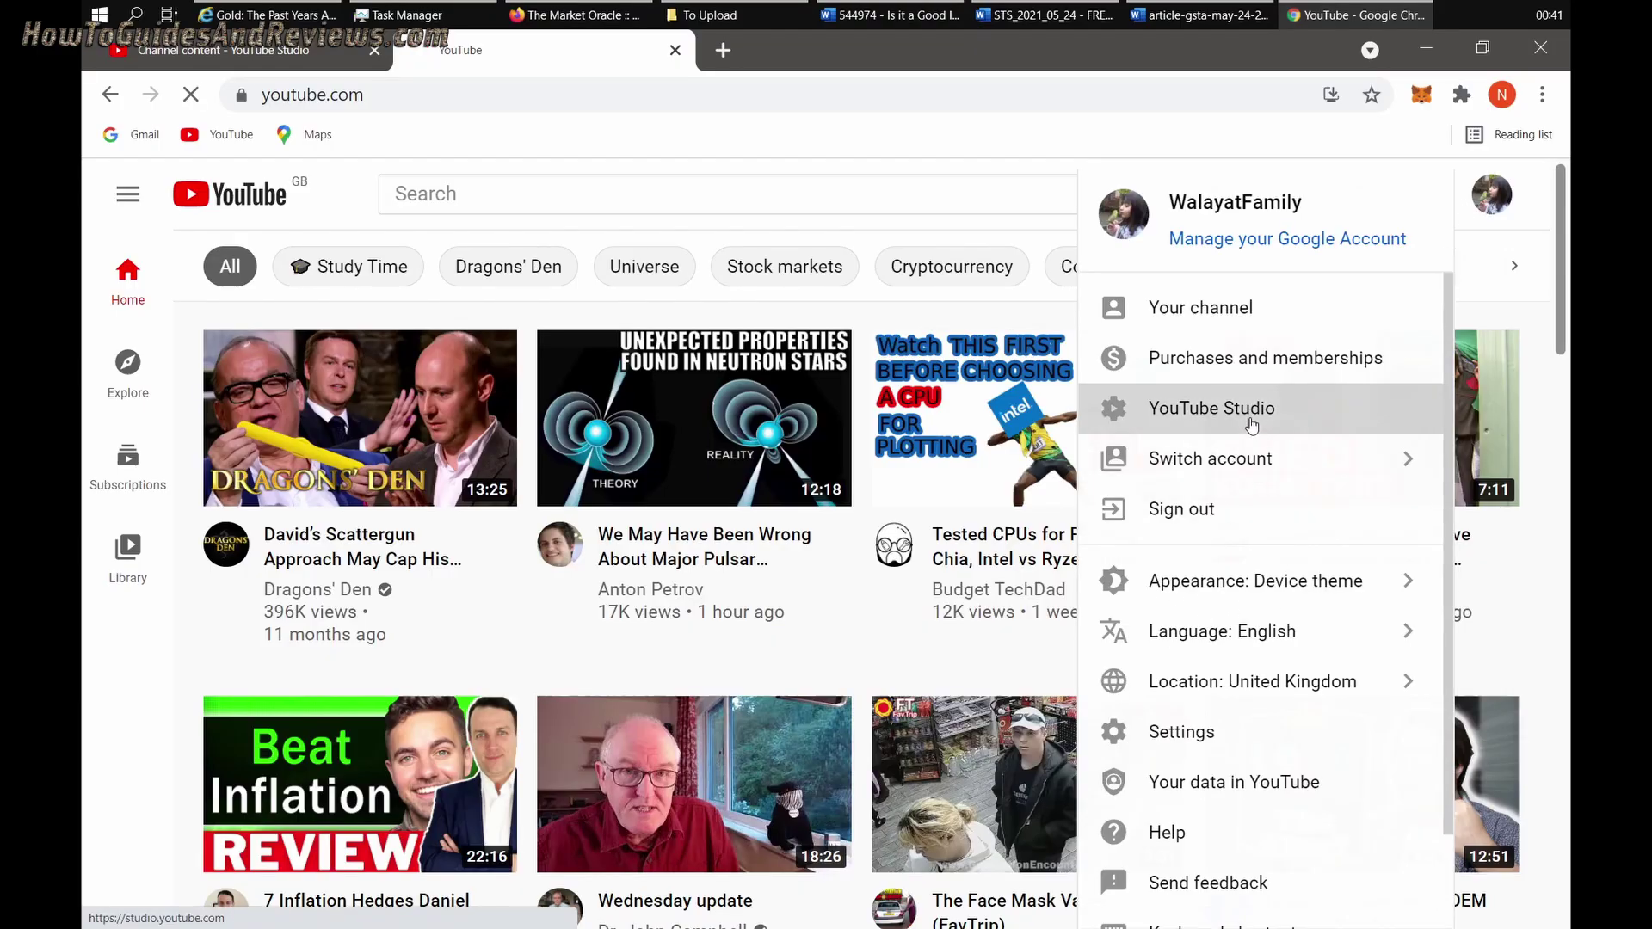
left_click(1251, 421)
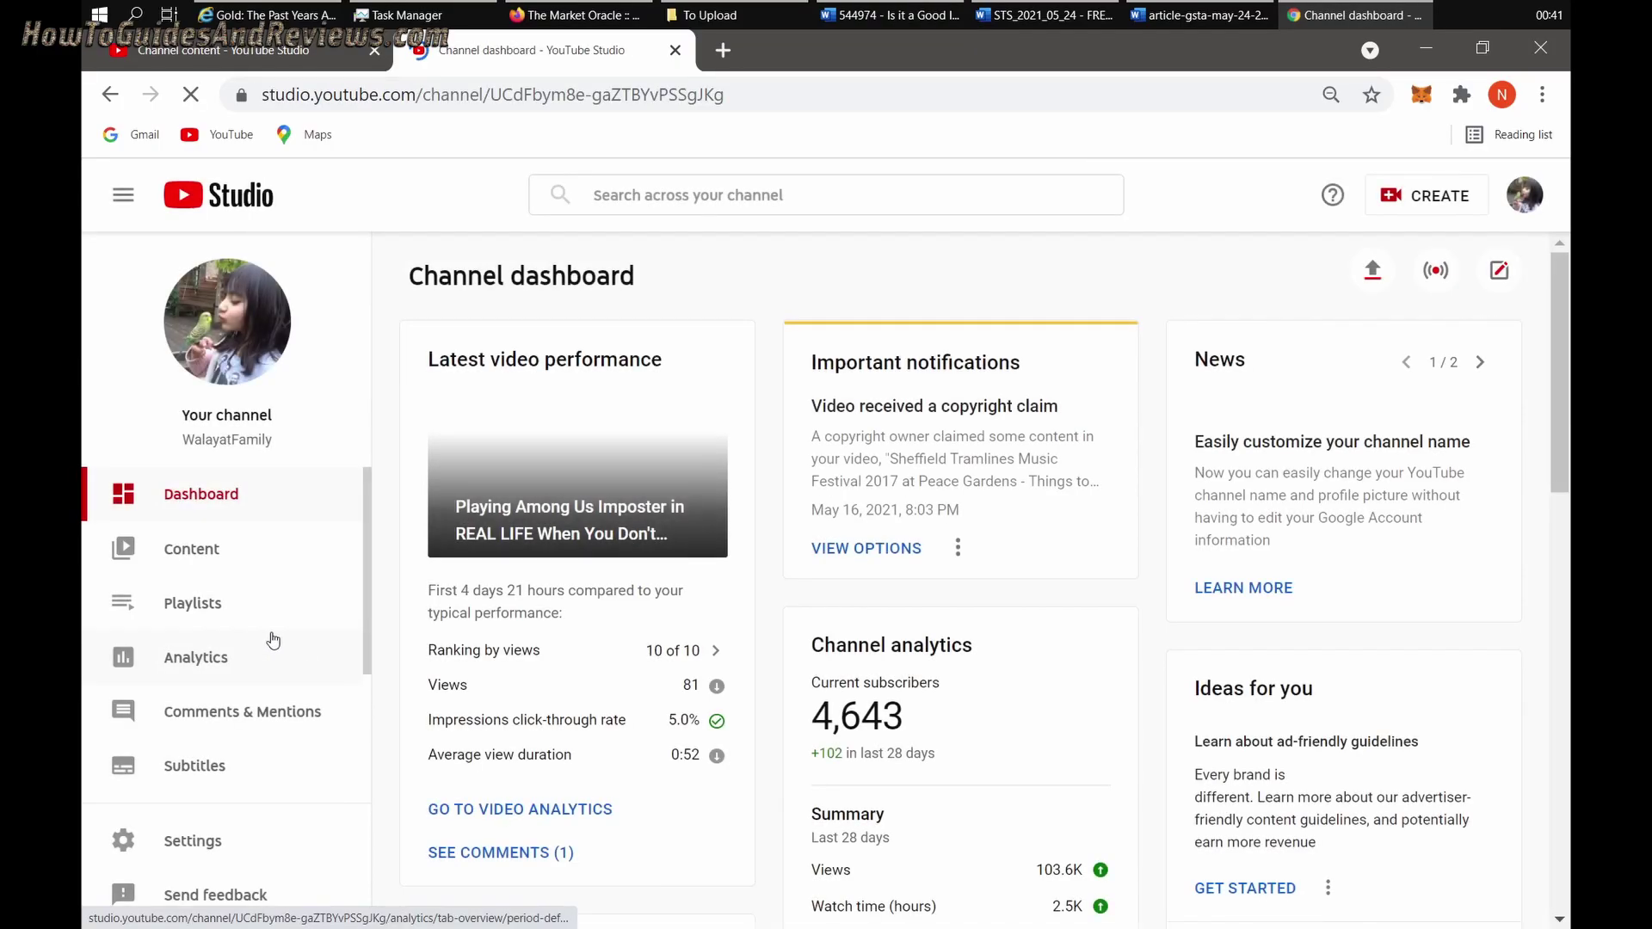
left_click(296, 556)
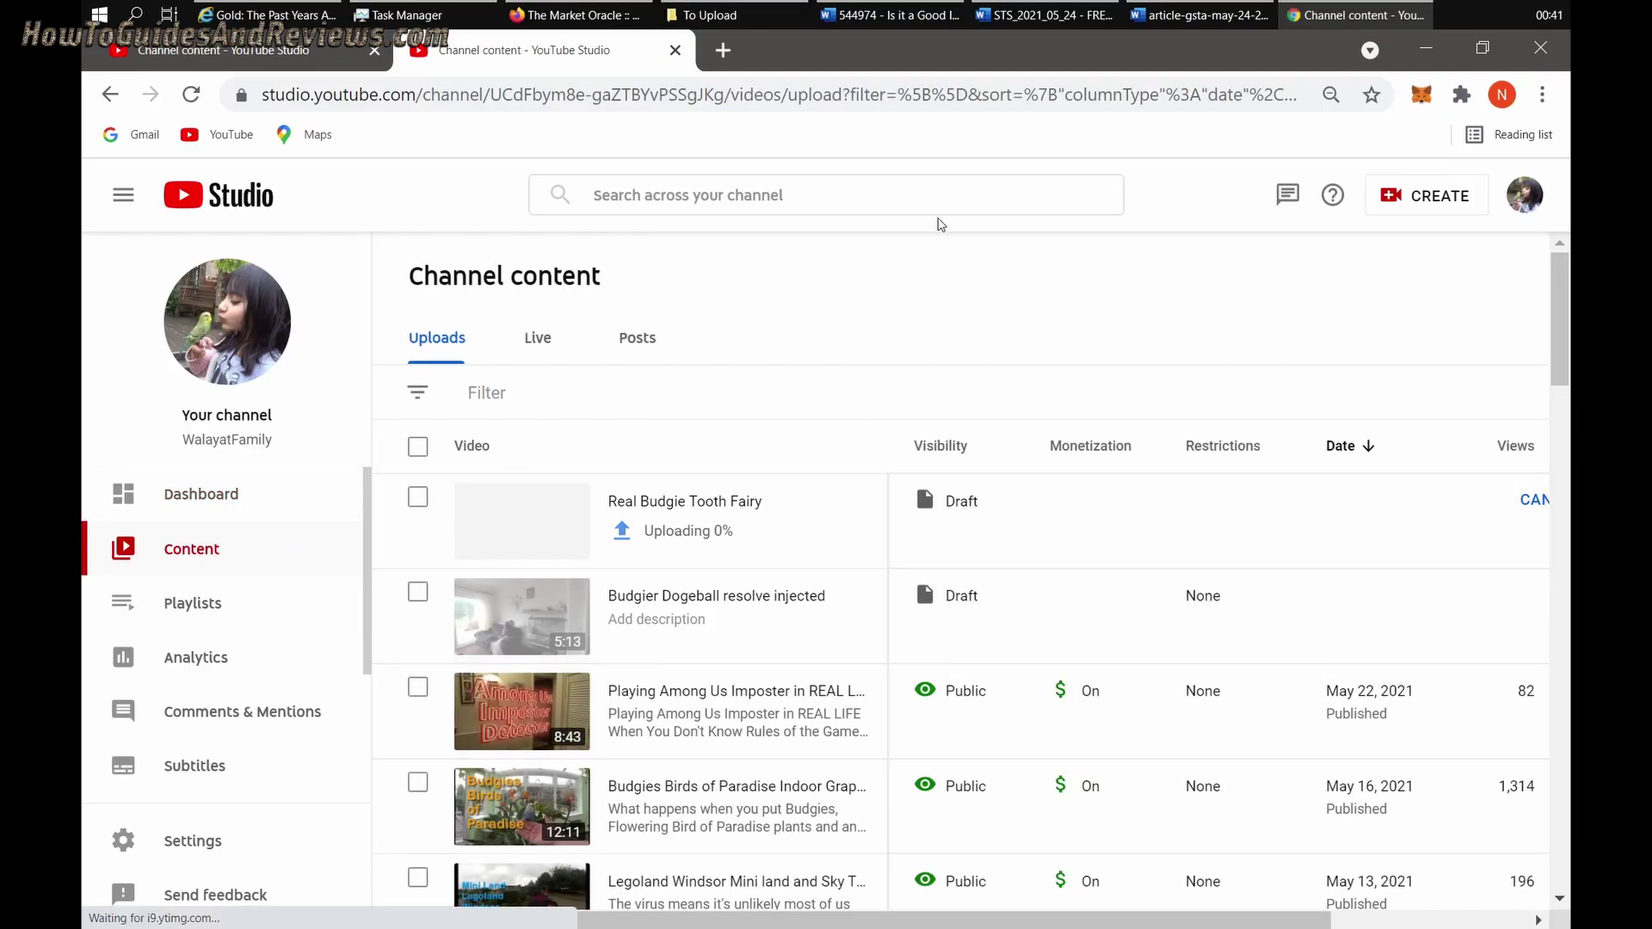
left_click(676, 50)
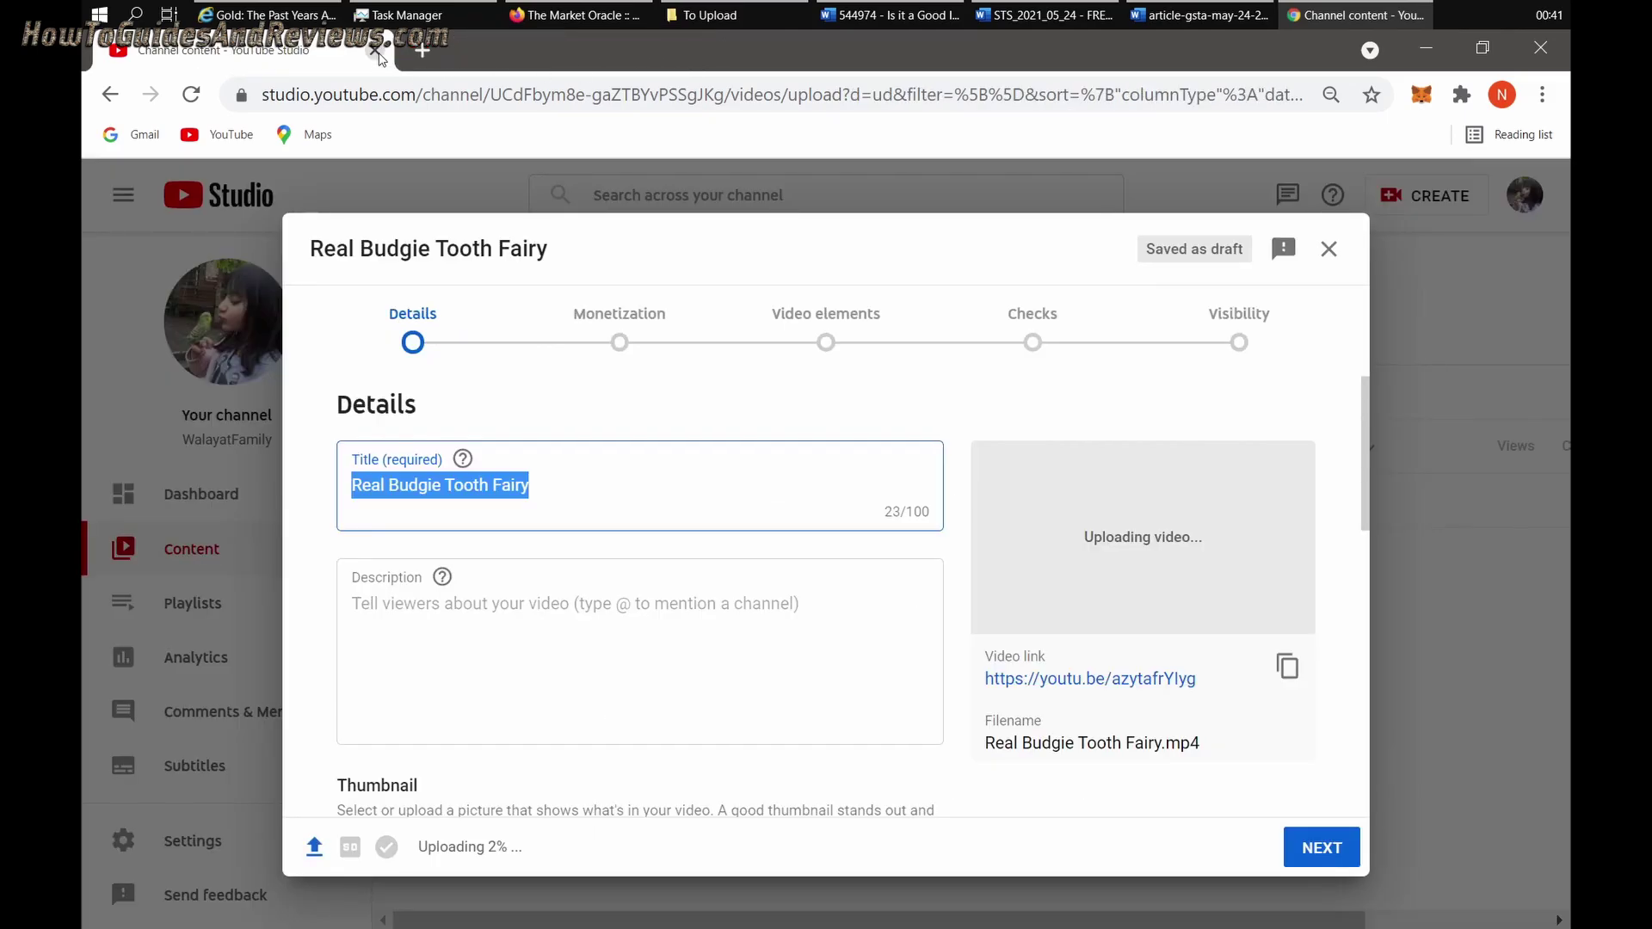
left_click(1329, 247)
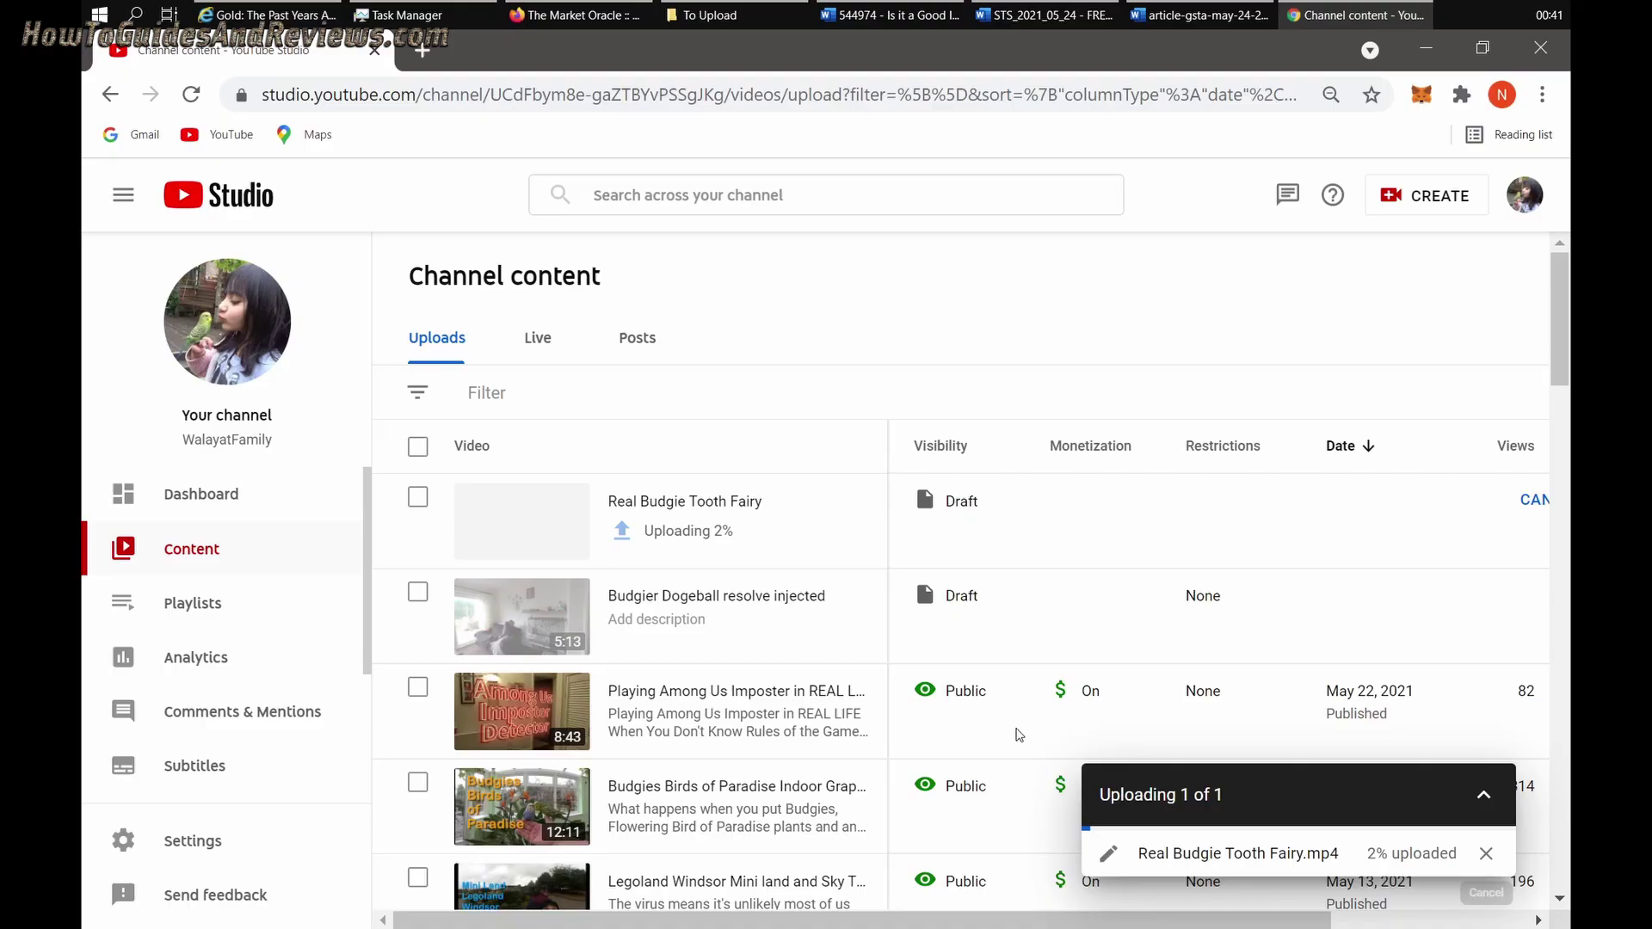
Cancel the Real Budgie Tooth Fairy upload, dismiss the notice and close the browser window
left_click(1487, 853)
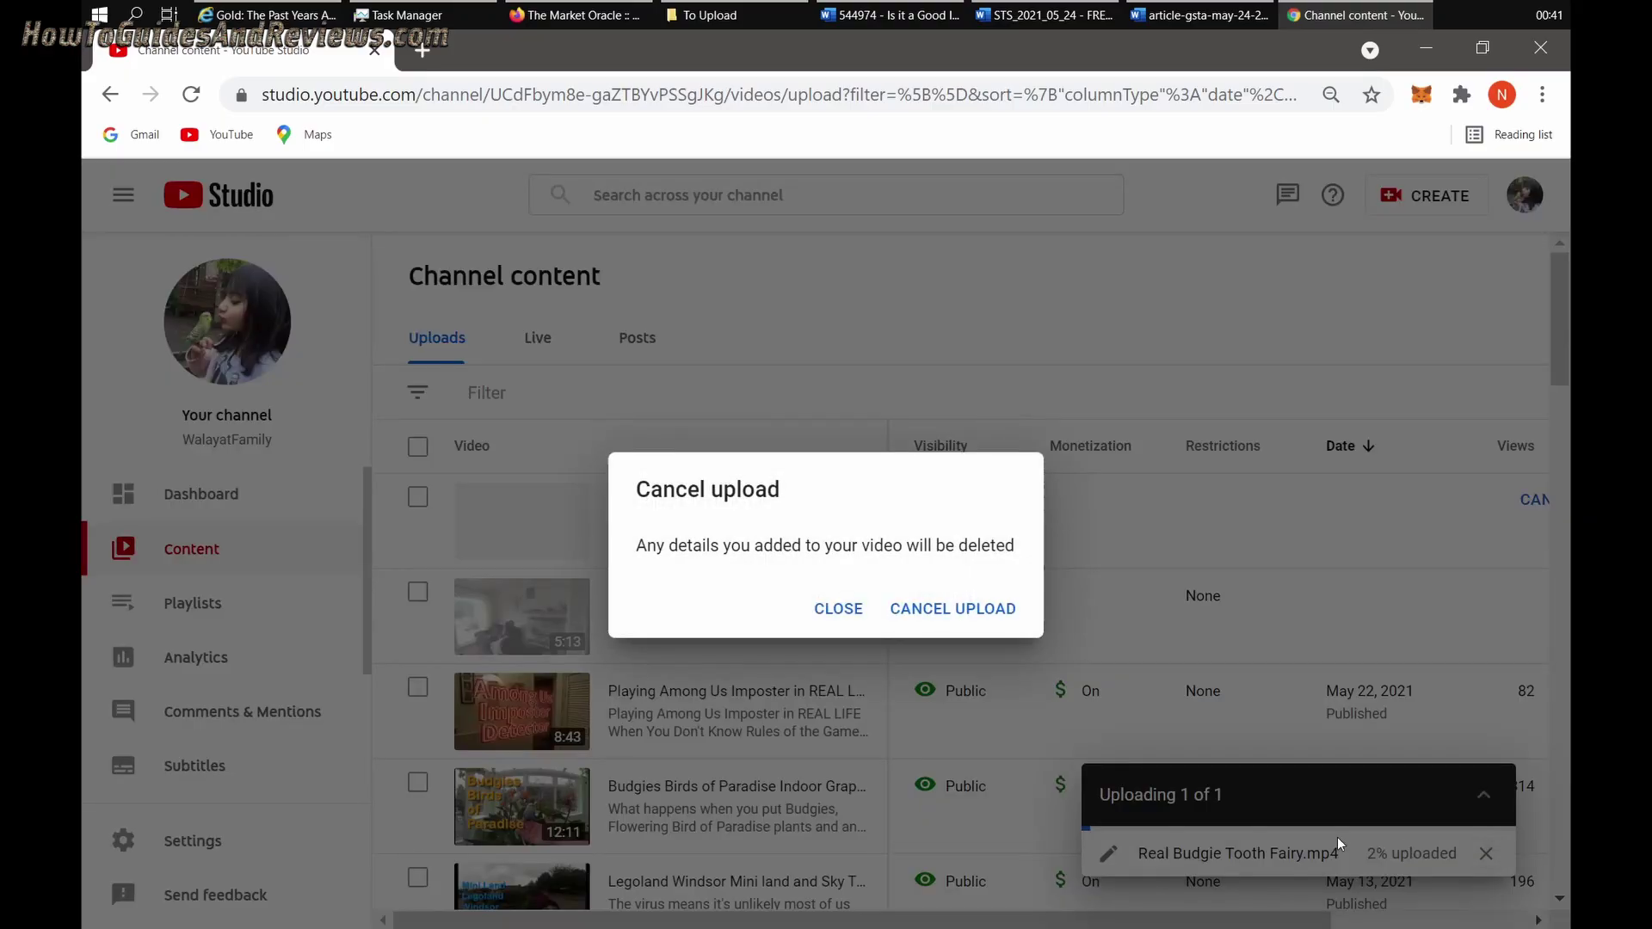
left_click(964, 610)
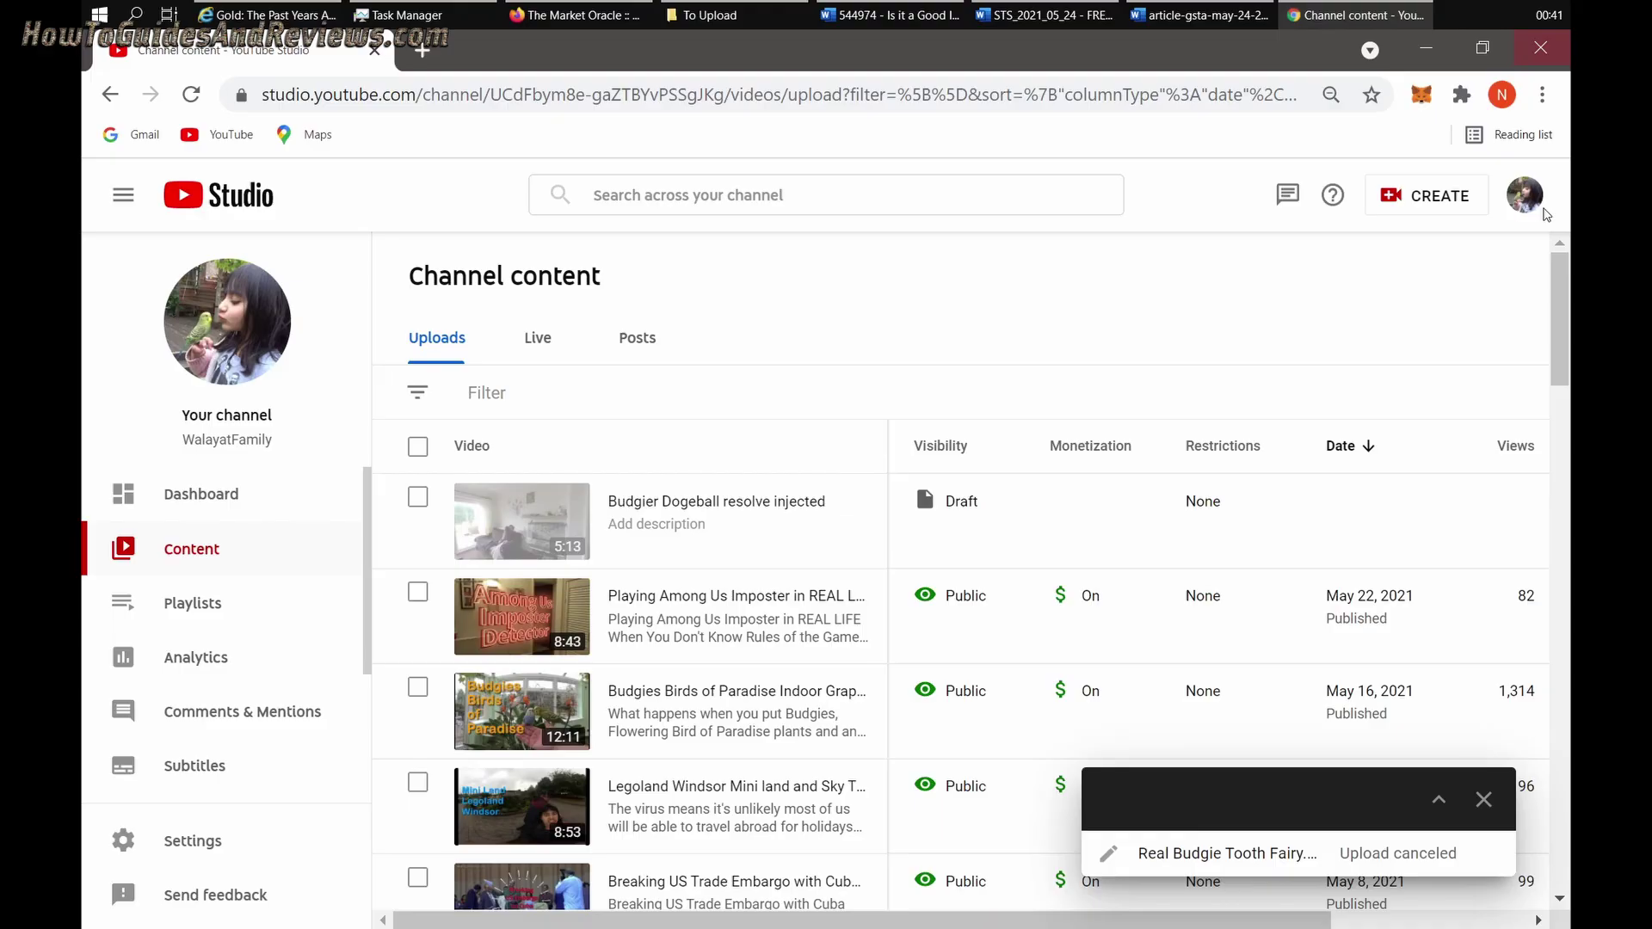
left_click(1483, 801)
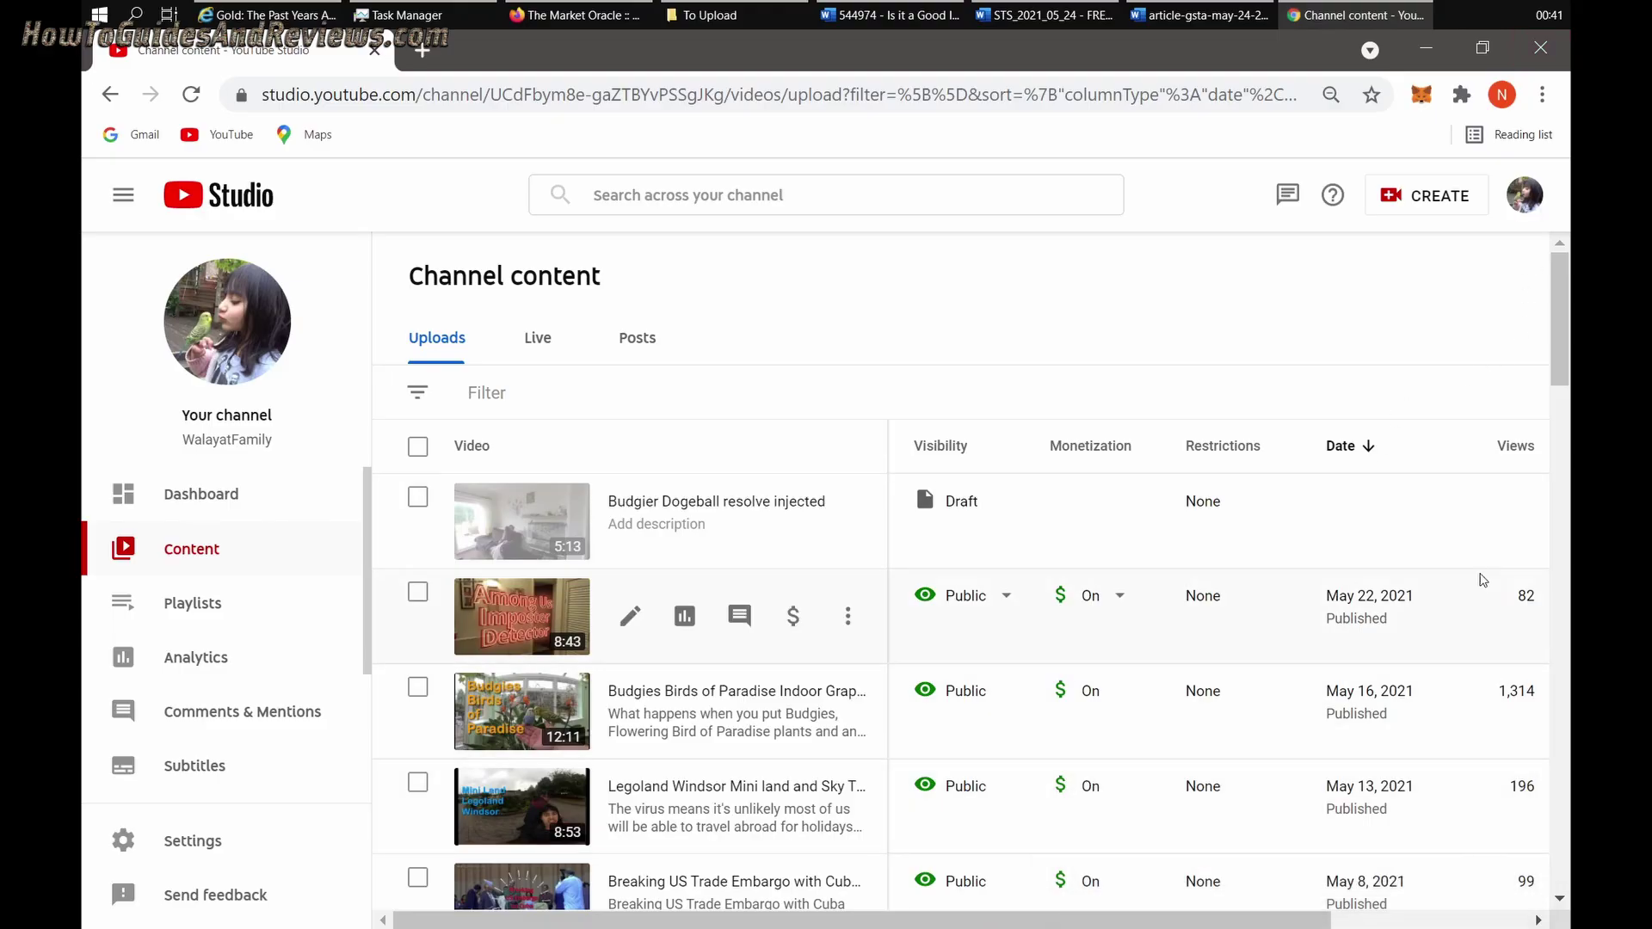
left_click(1541, 57)
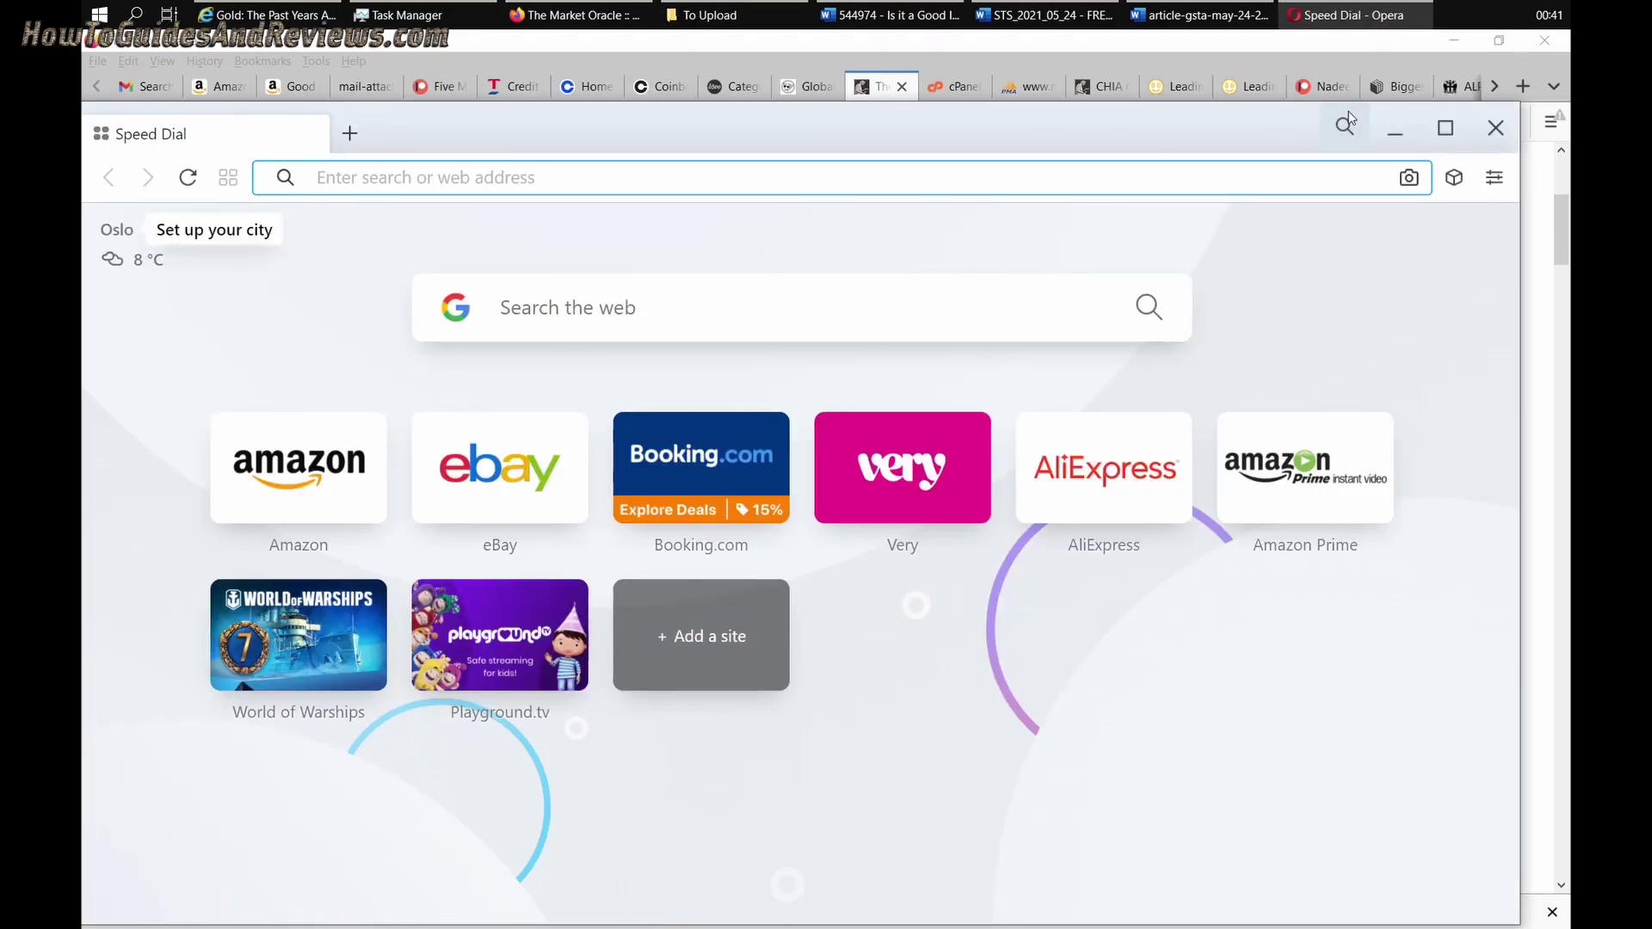
Maximize Opera and upload Real Budgie Tooth Fairy.mp4 from the To Upload folder via Create > Upload videos
left_click(1457, 136)
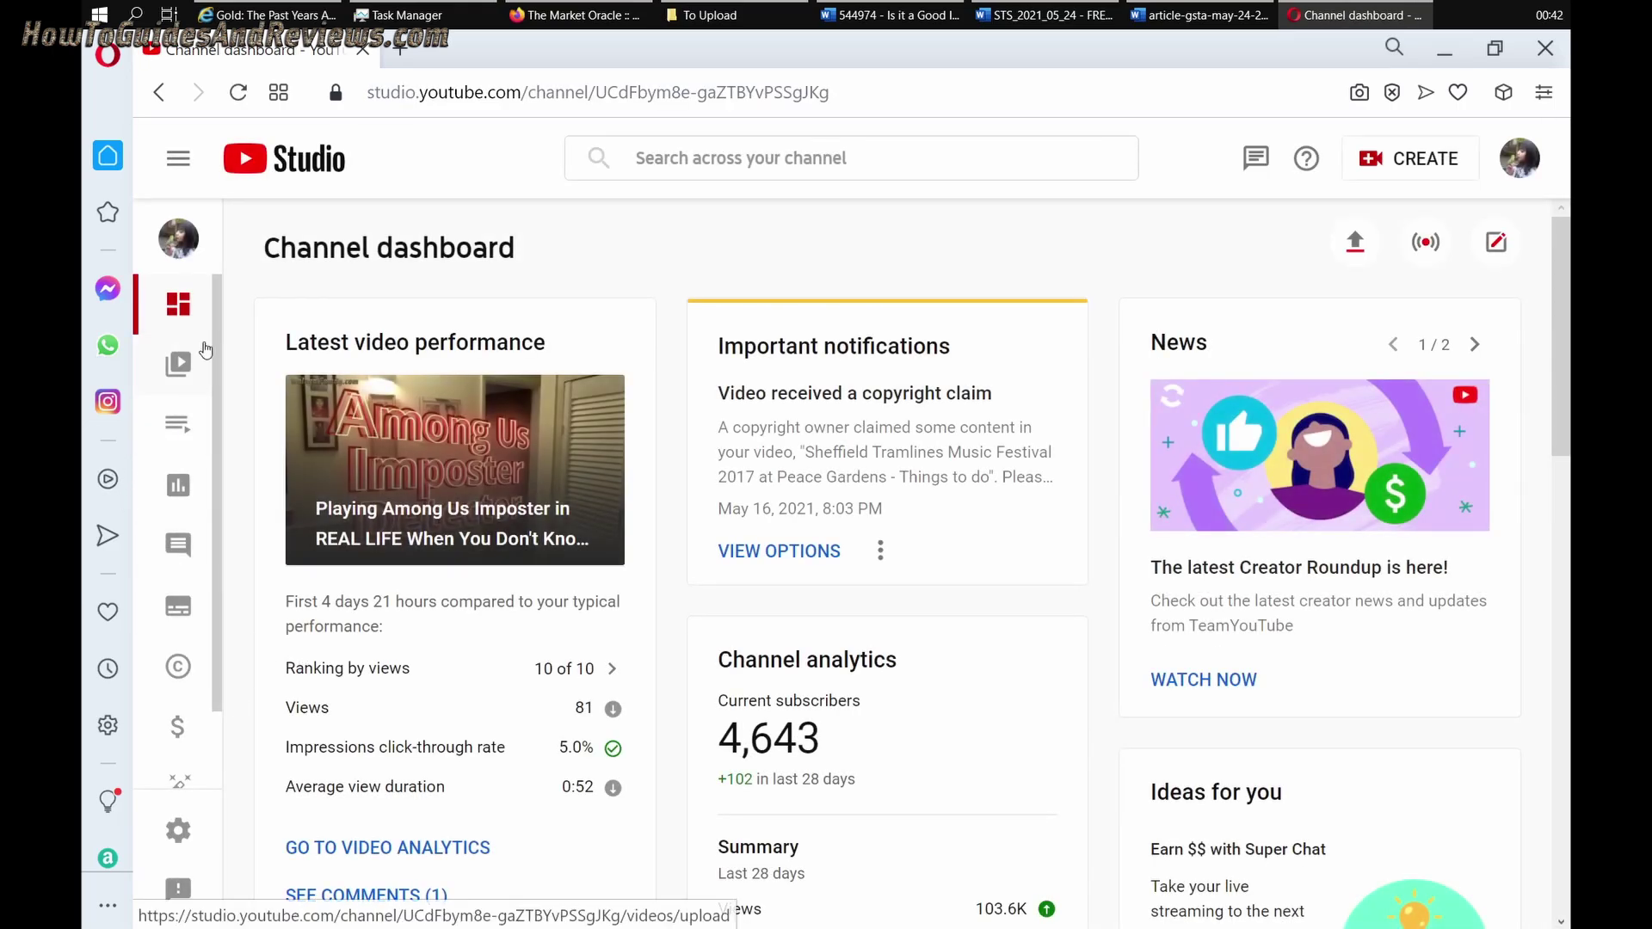
left_click(1424, 163)
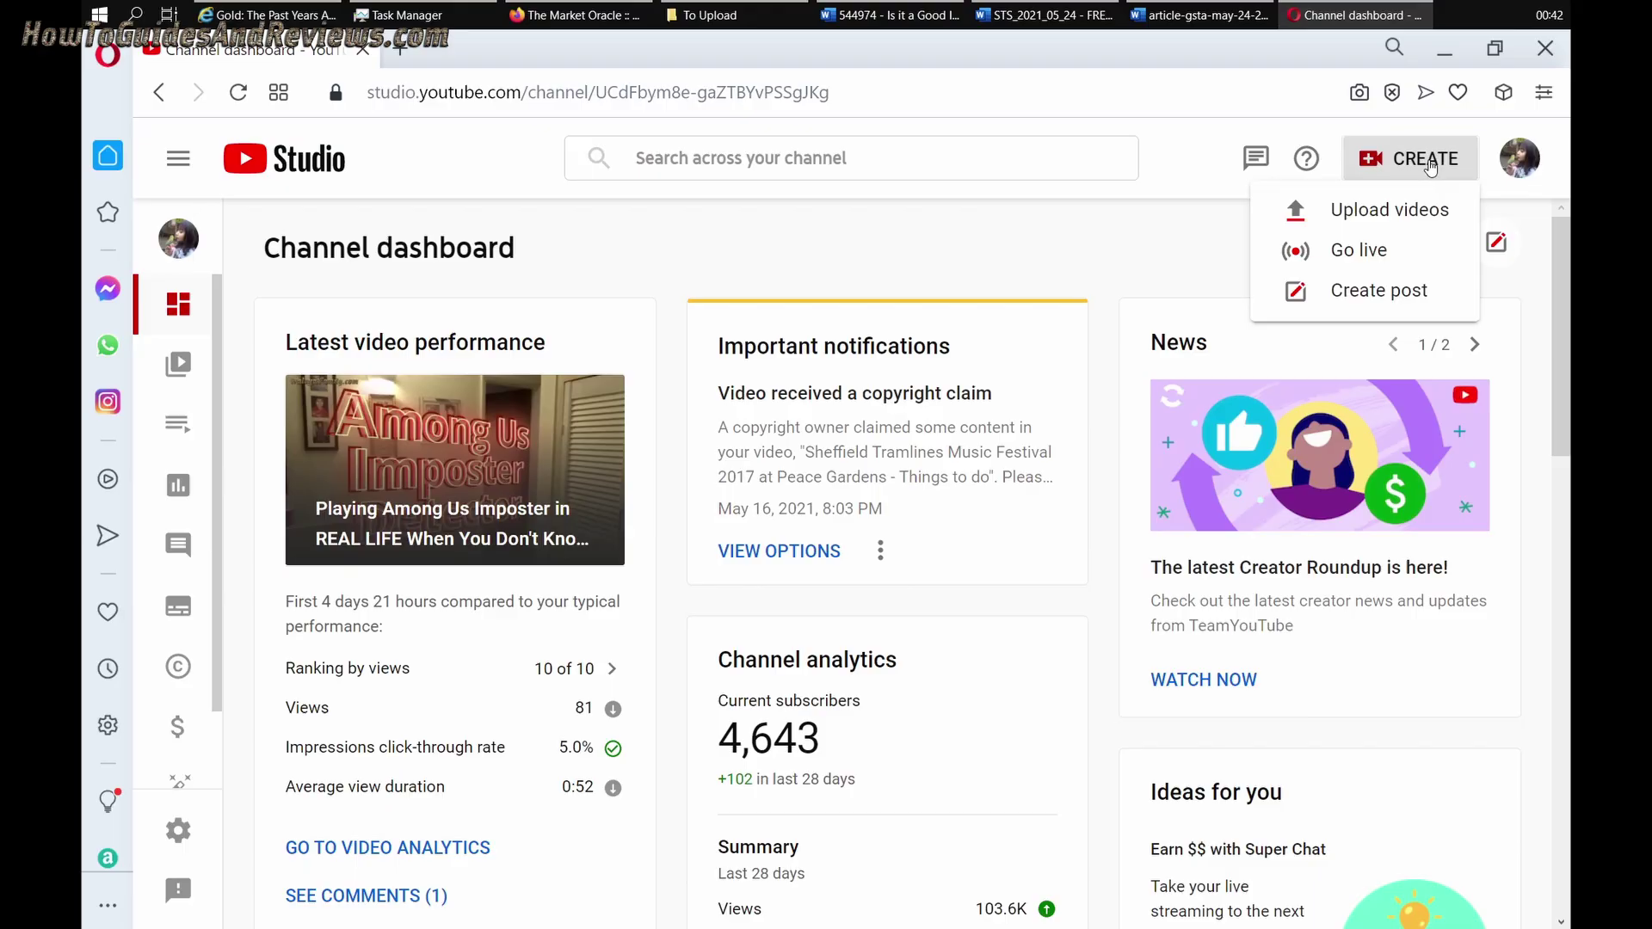
left_click(1315, 210)
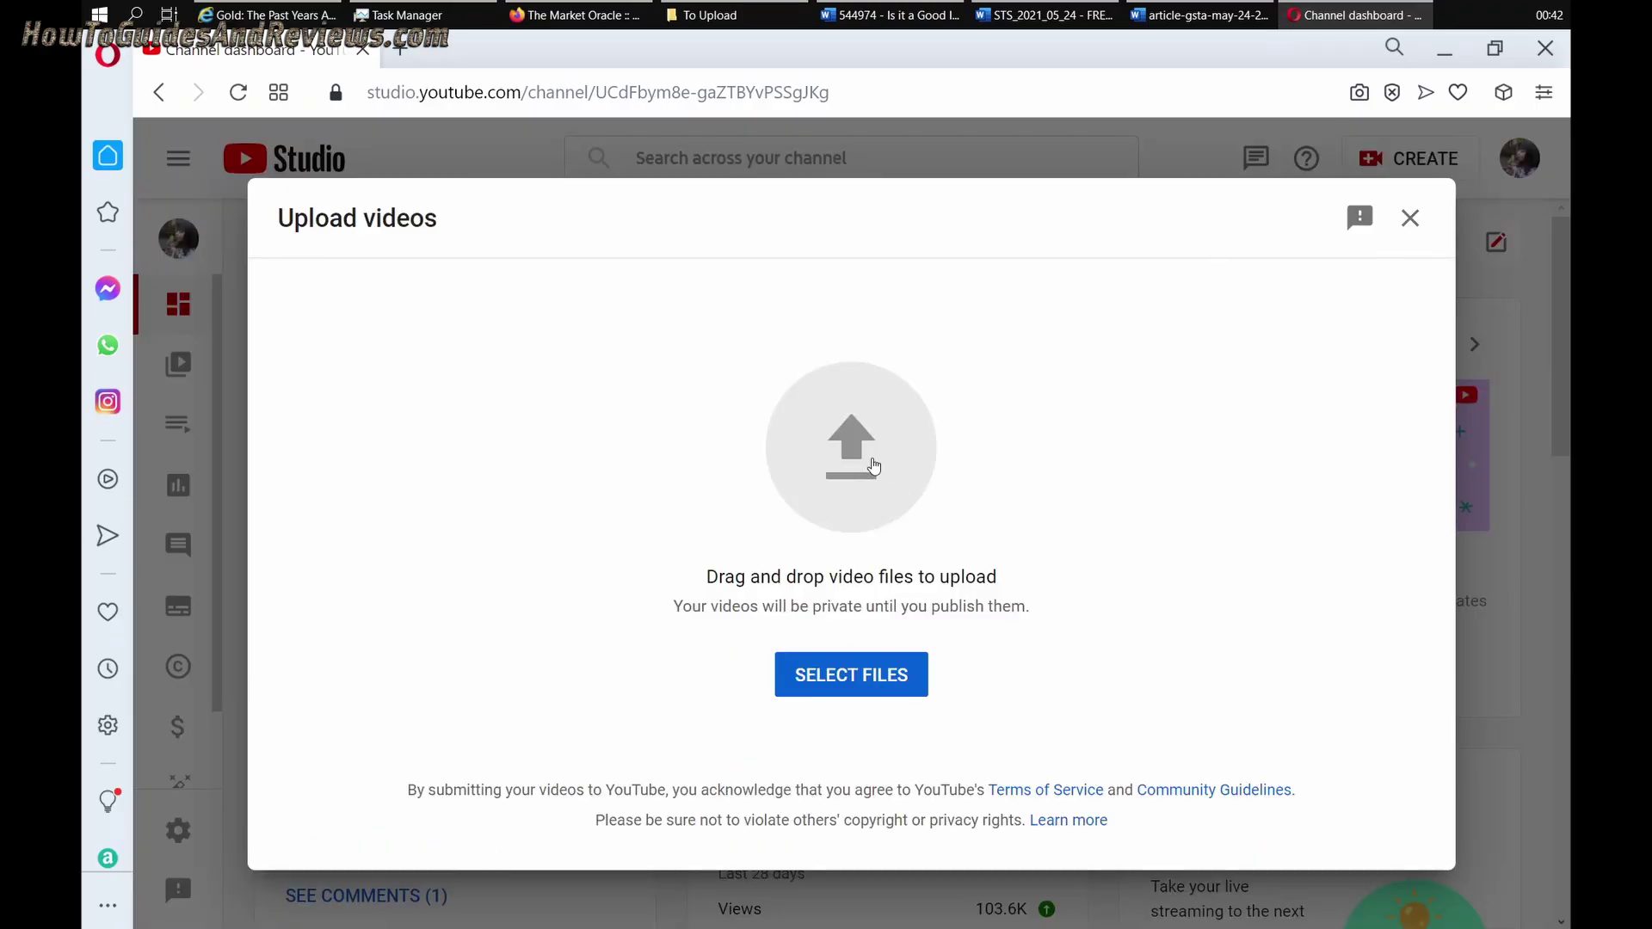
left_click(874, 465)
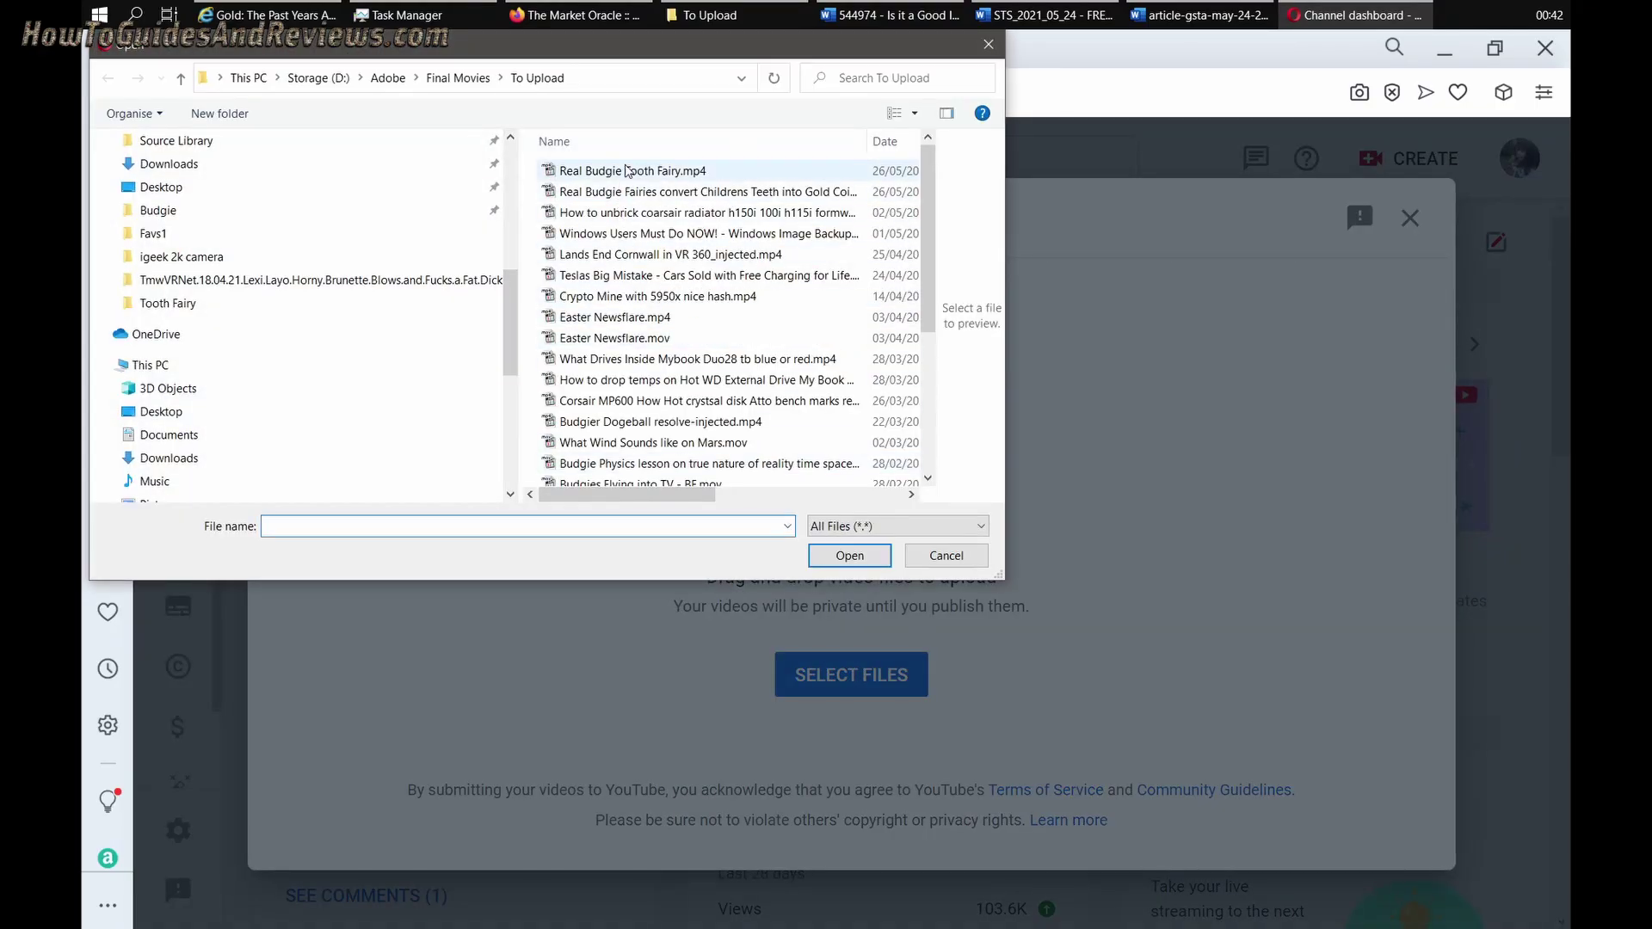
double_click(633, 170)
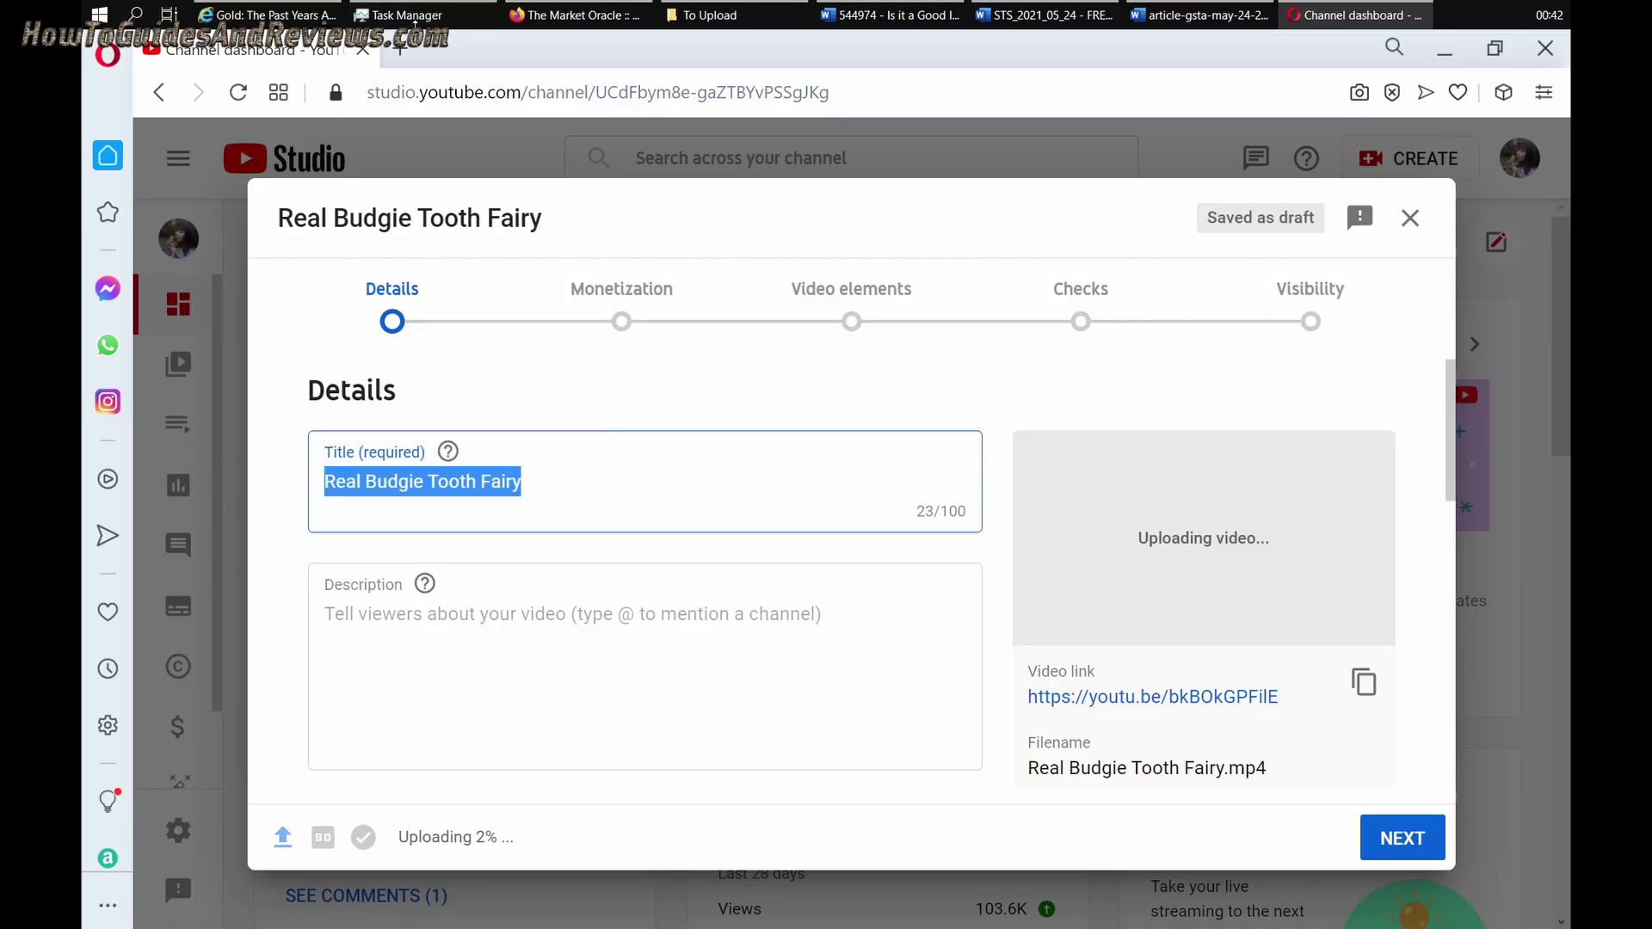
In a new tab, search 'you' and go via YouTube's account menu to YouTube Studio's Content list
left_click(401, 49)
type("you")
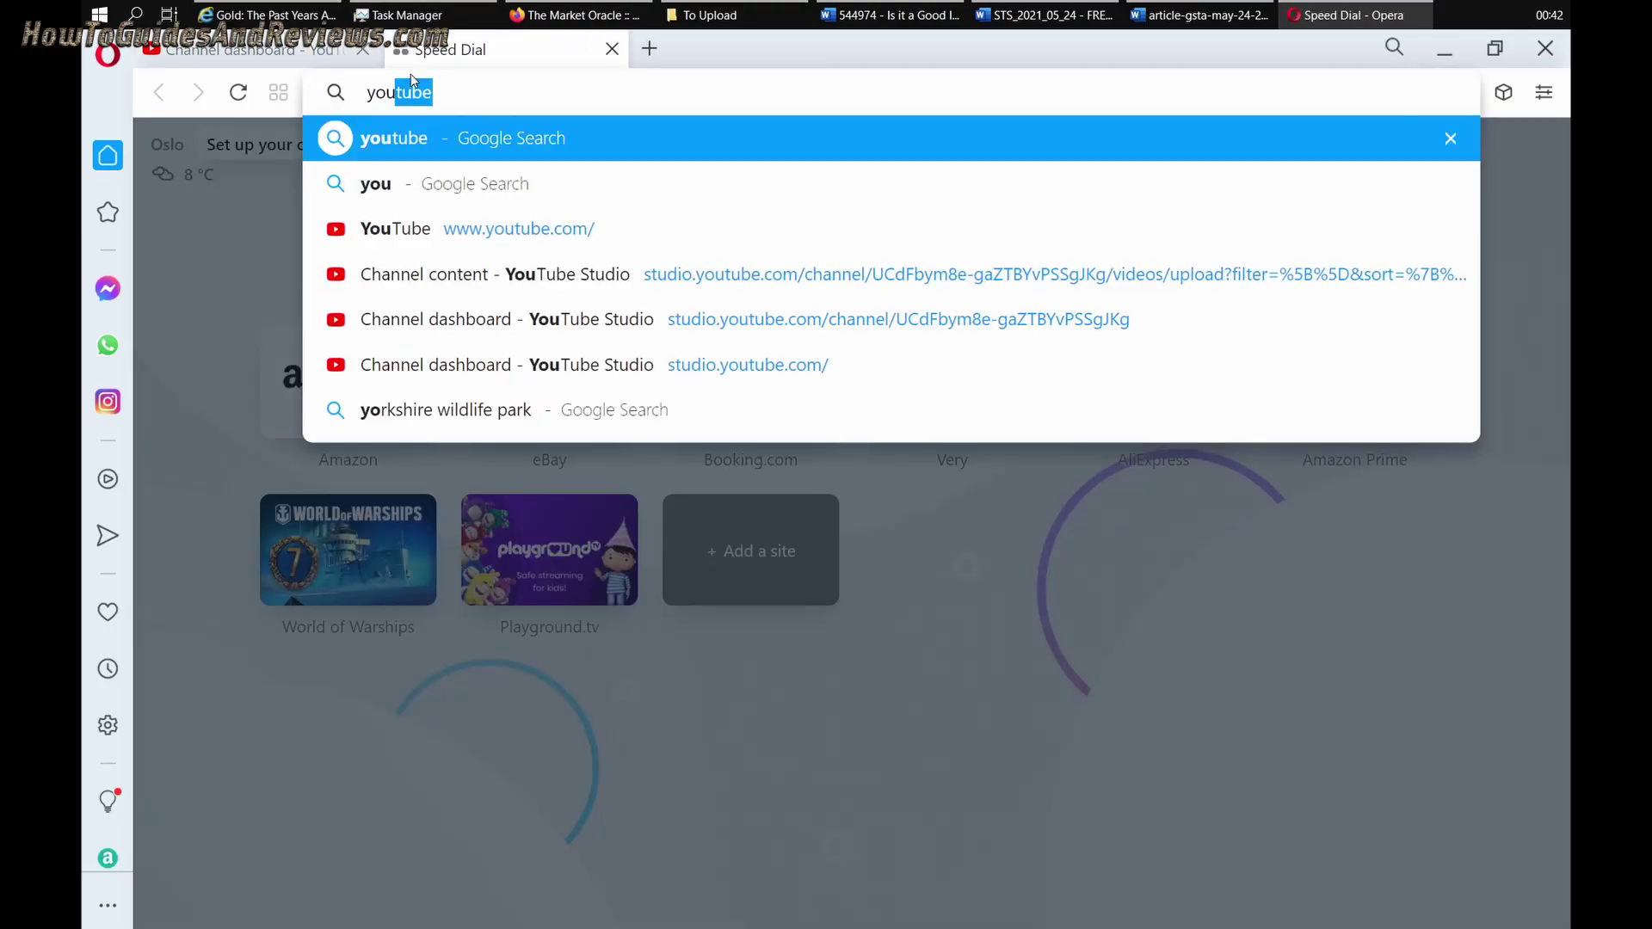
key("Return")
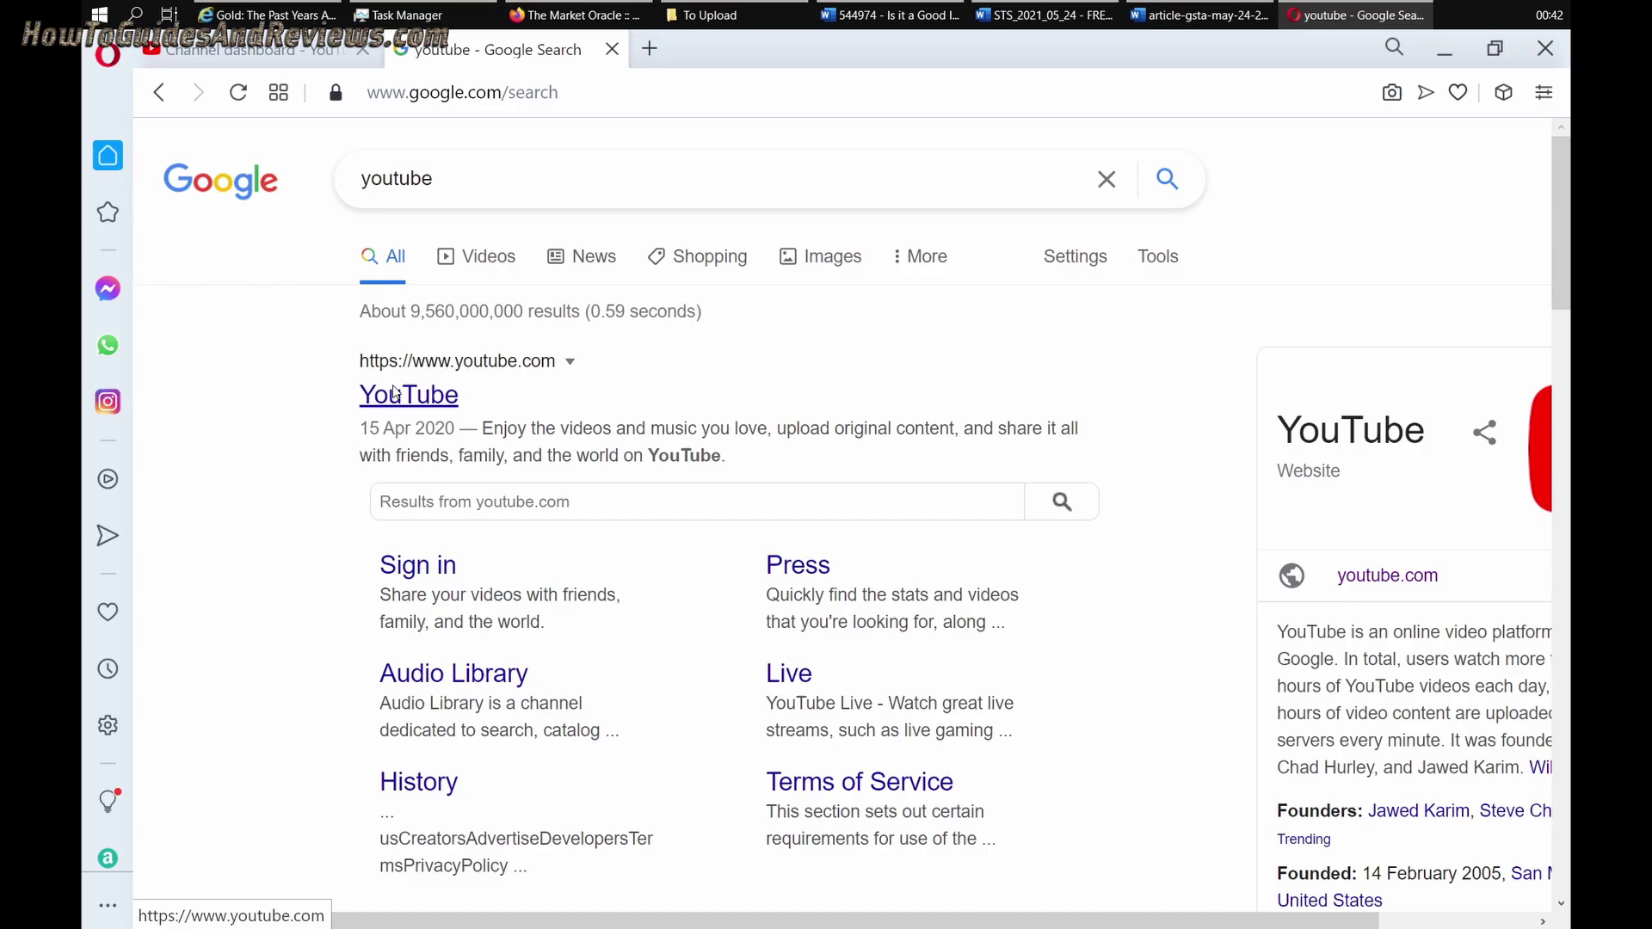
left_click(395, 393)
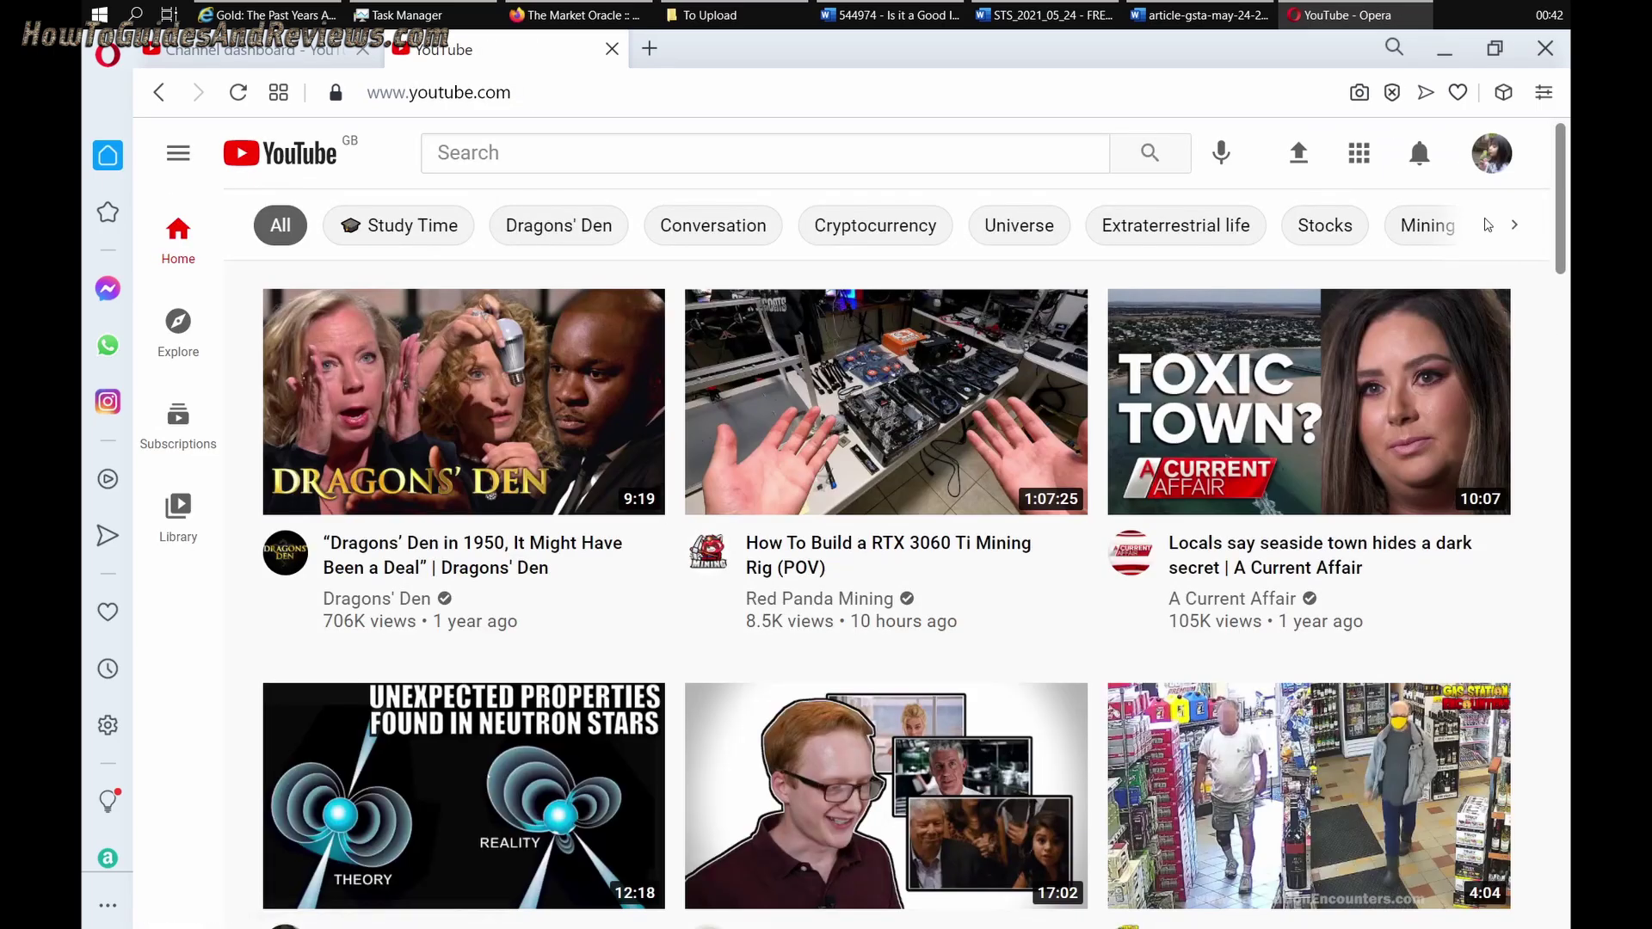
left_click(1491, 154)
left_click(1287, 370)
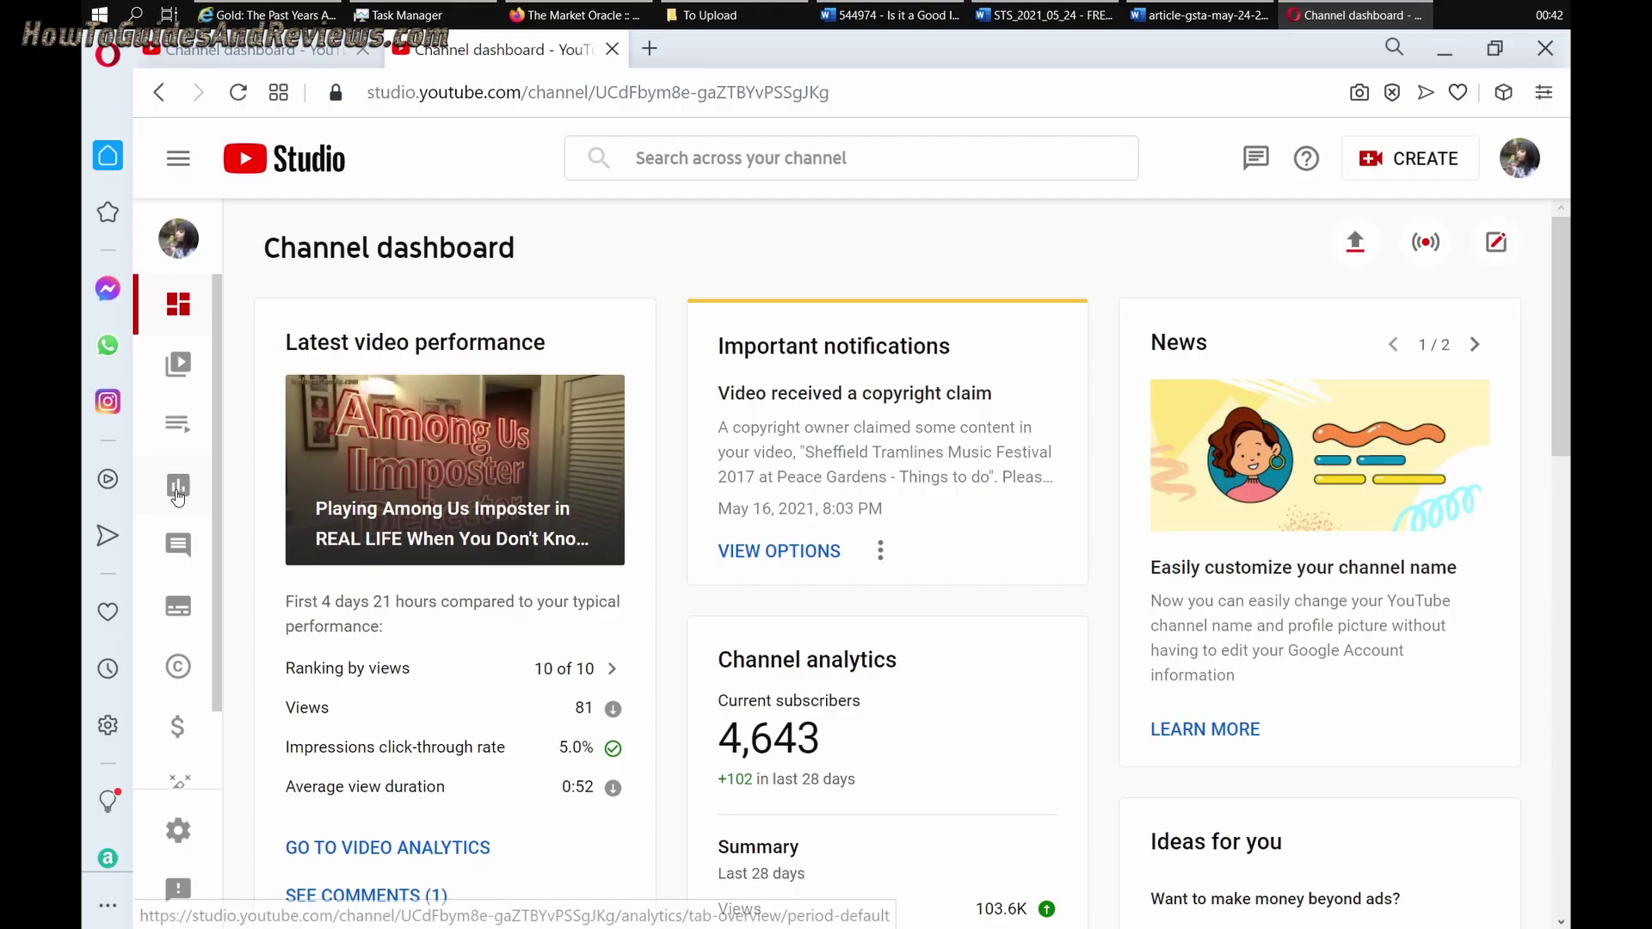
left_click(187, 384)
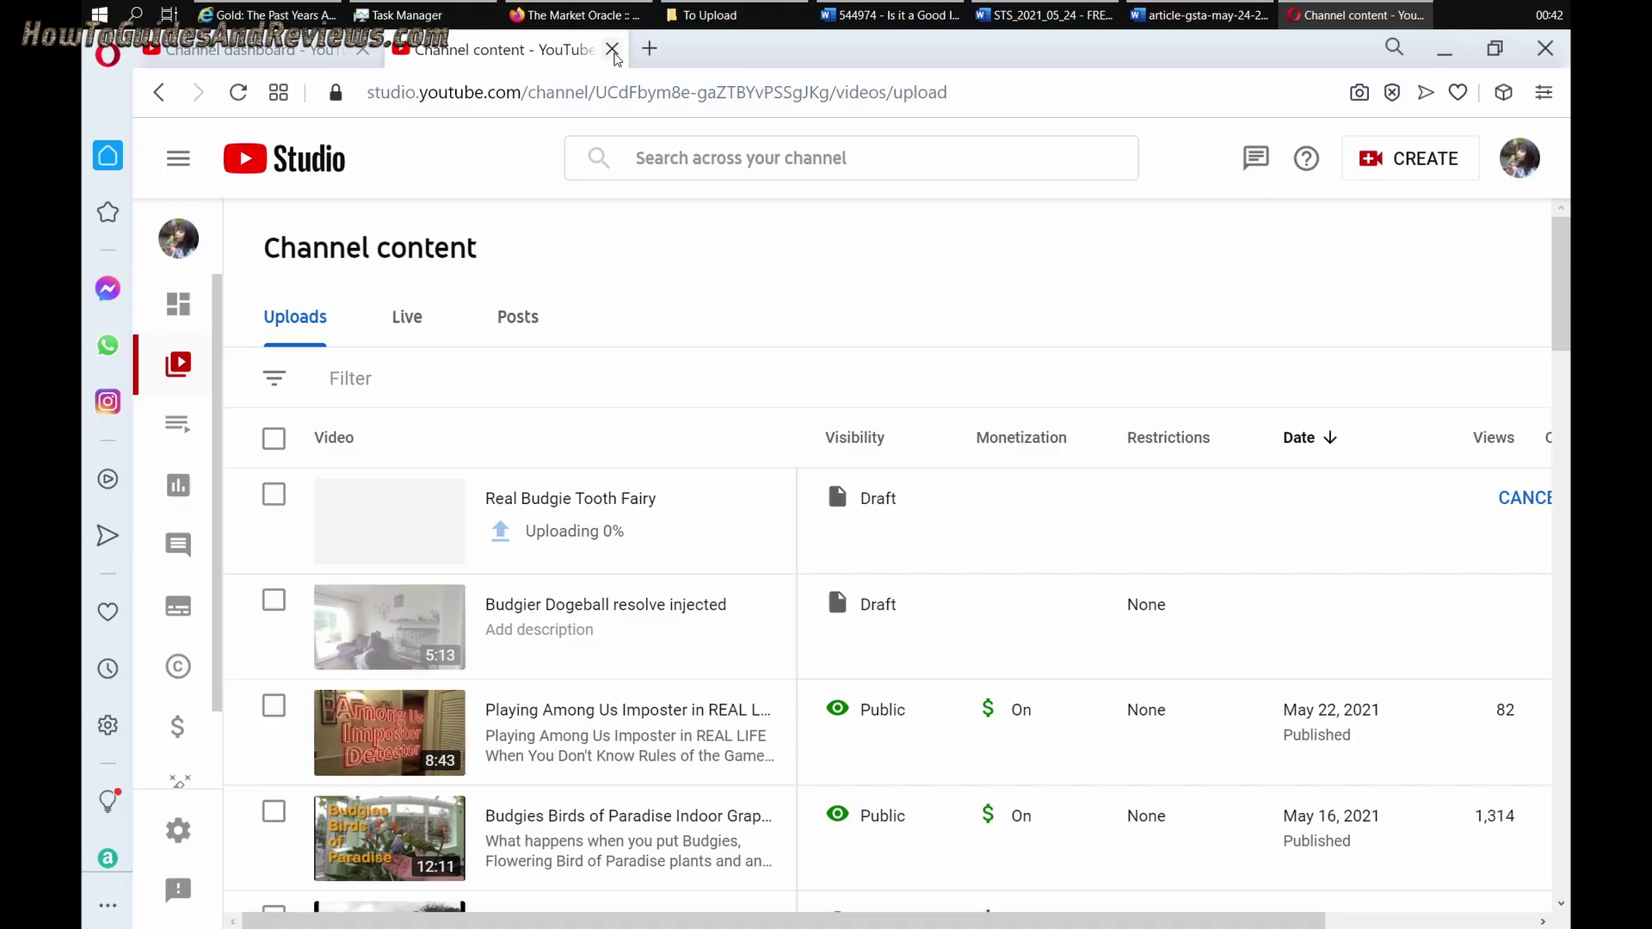
Close the duplicate tab and upload details window, then cancel the stuck Real Budgie Tooth Fairy upload
left_click(612, 49)
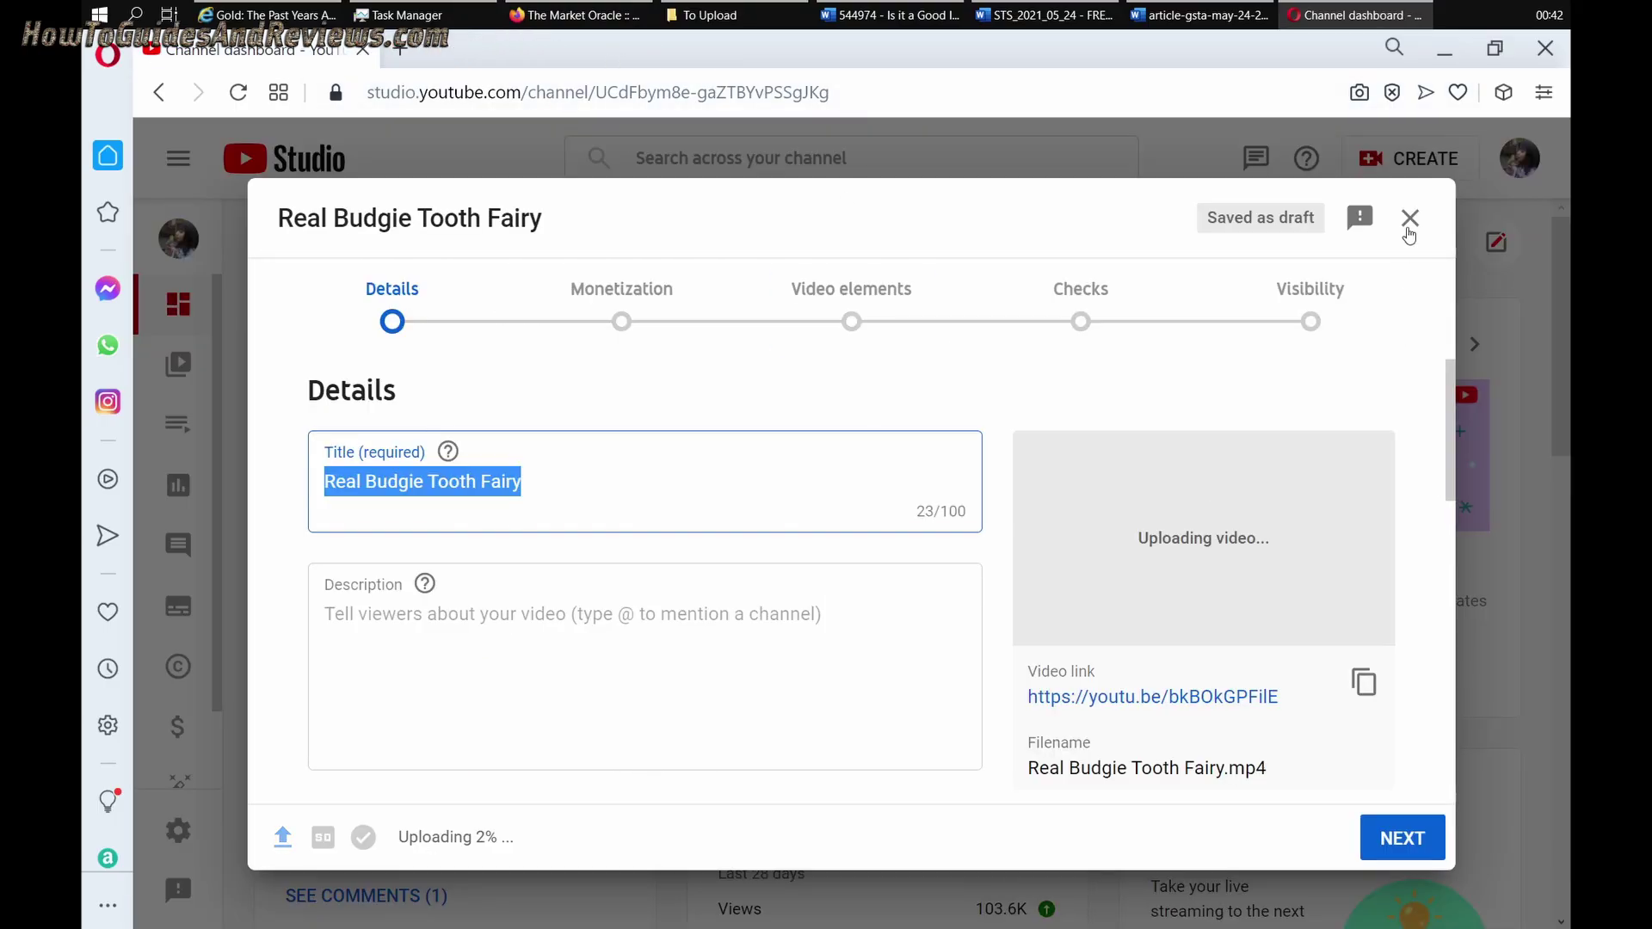
left_click(1410, 218)
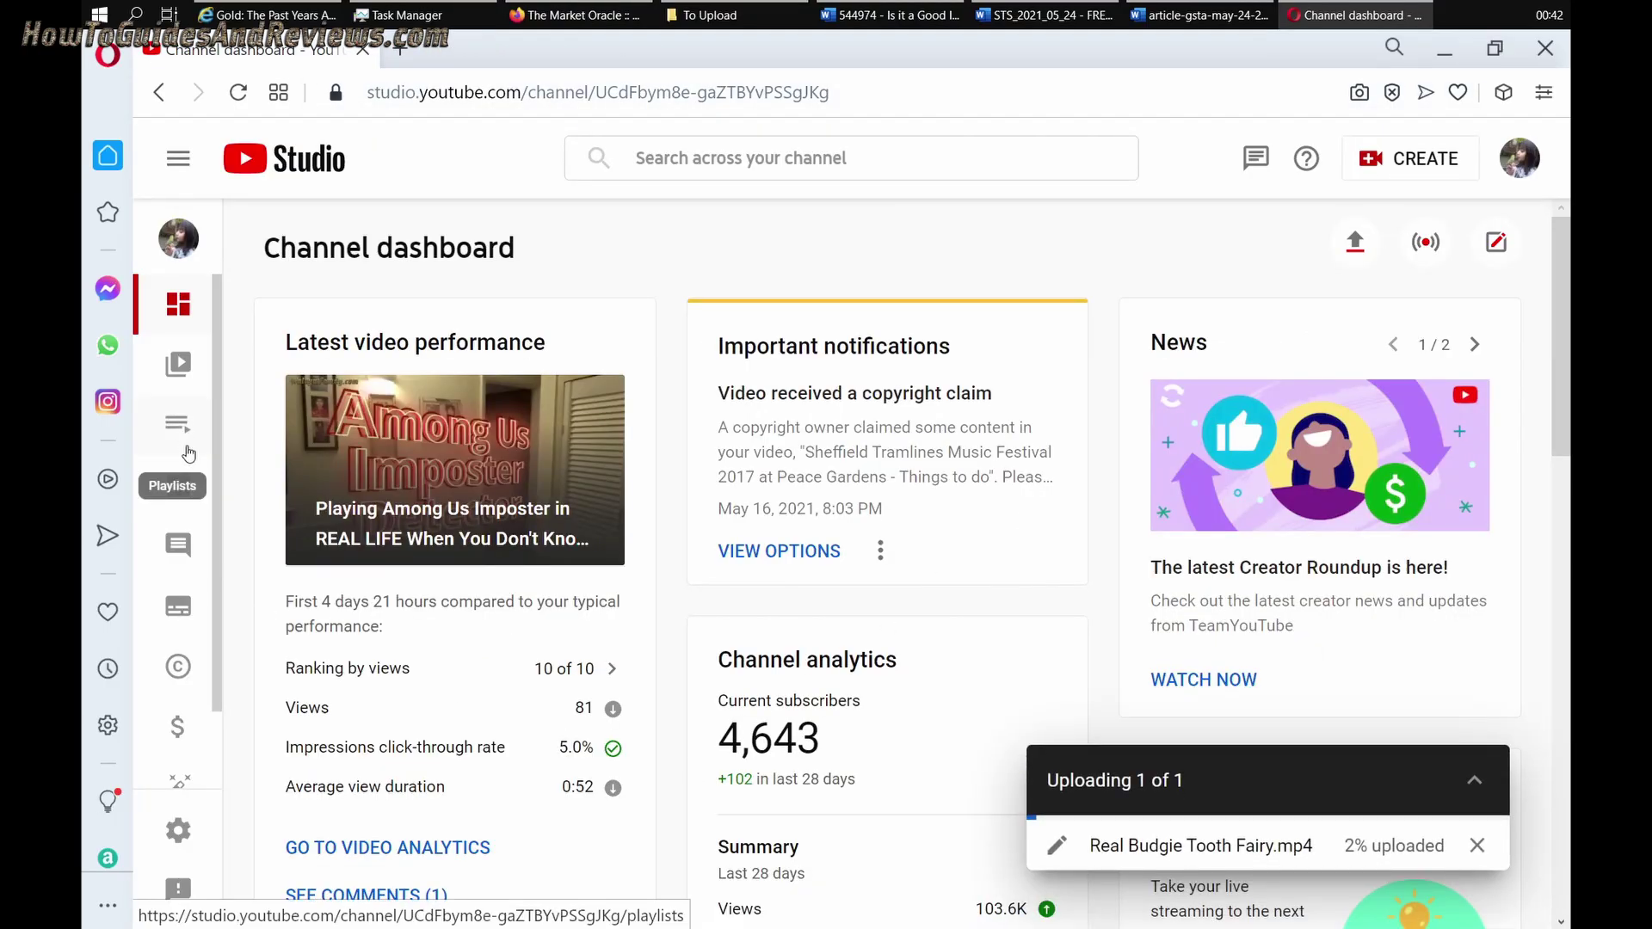
left_click(183, 368)
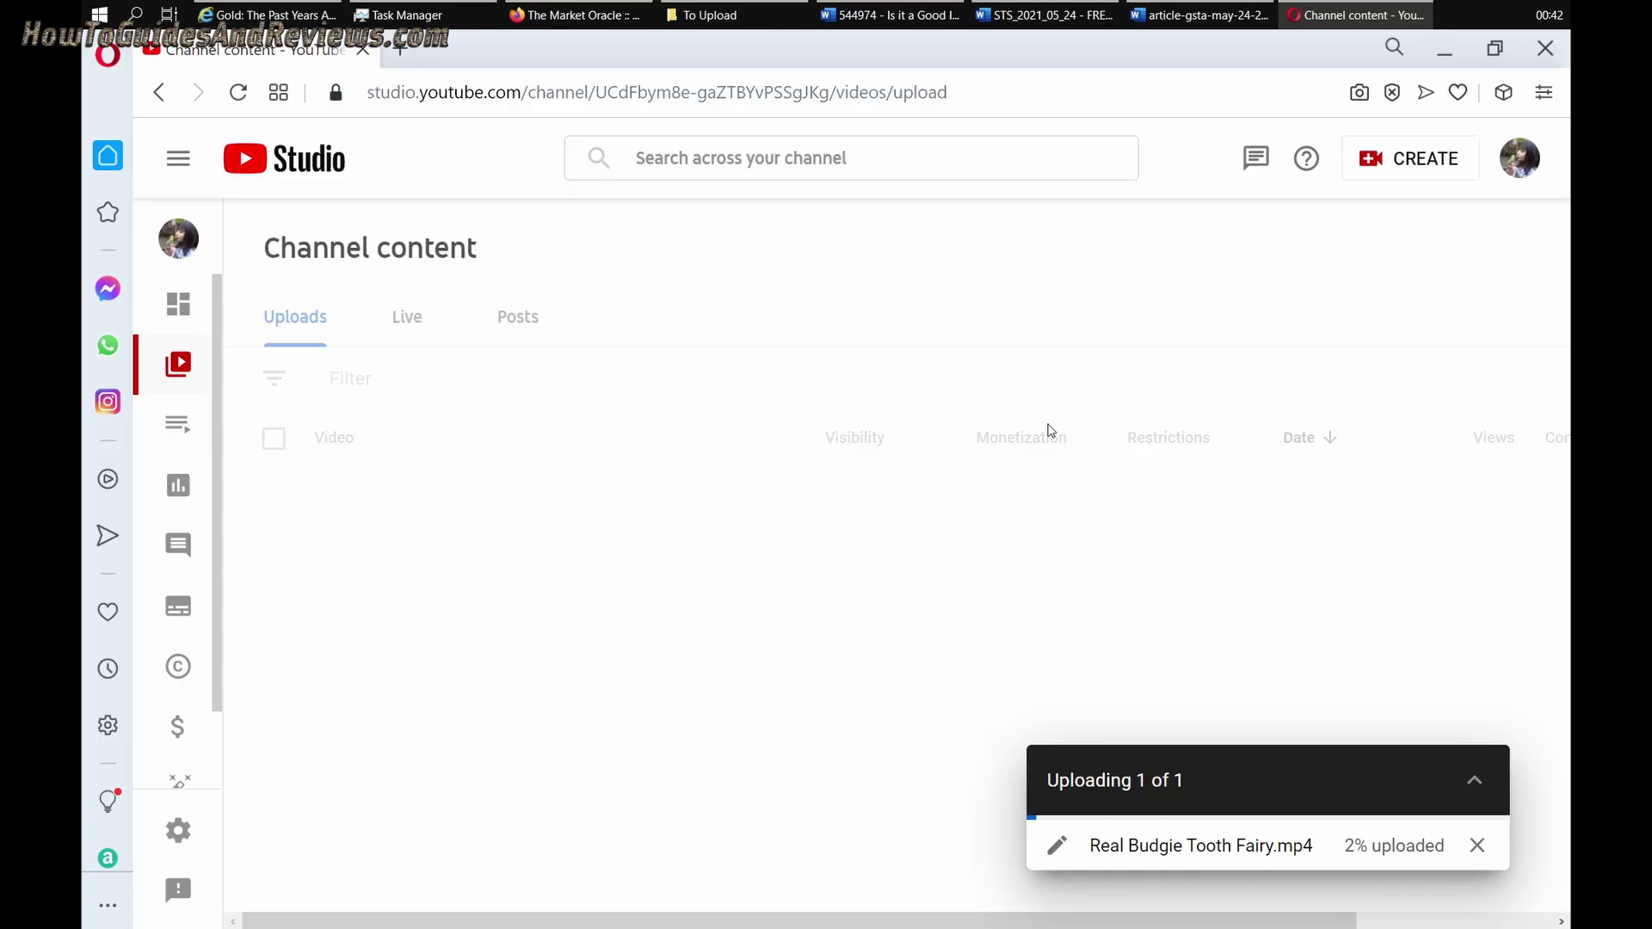
left_click(1478, 846)
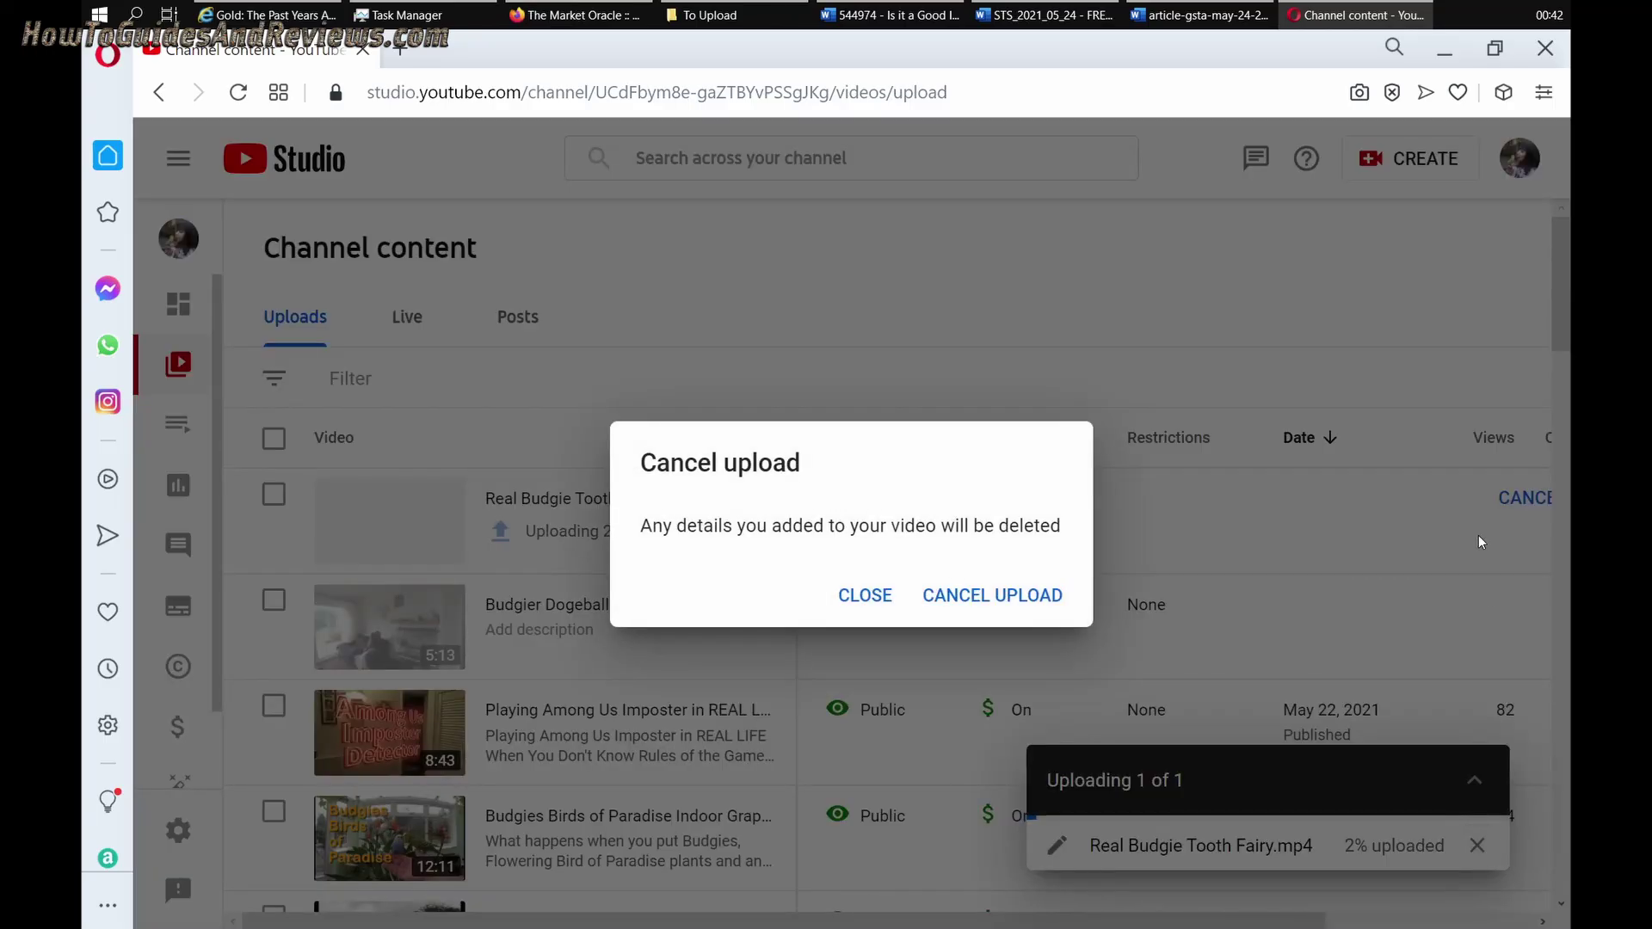
left_click(968, 594)
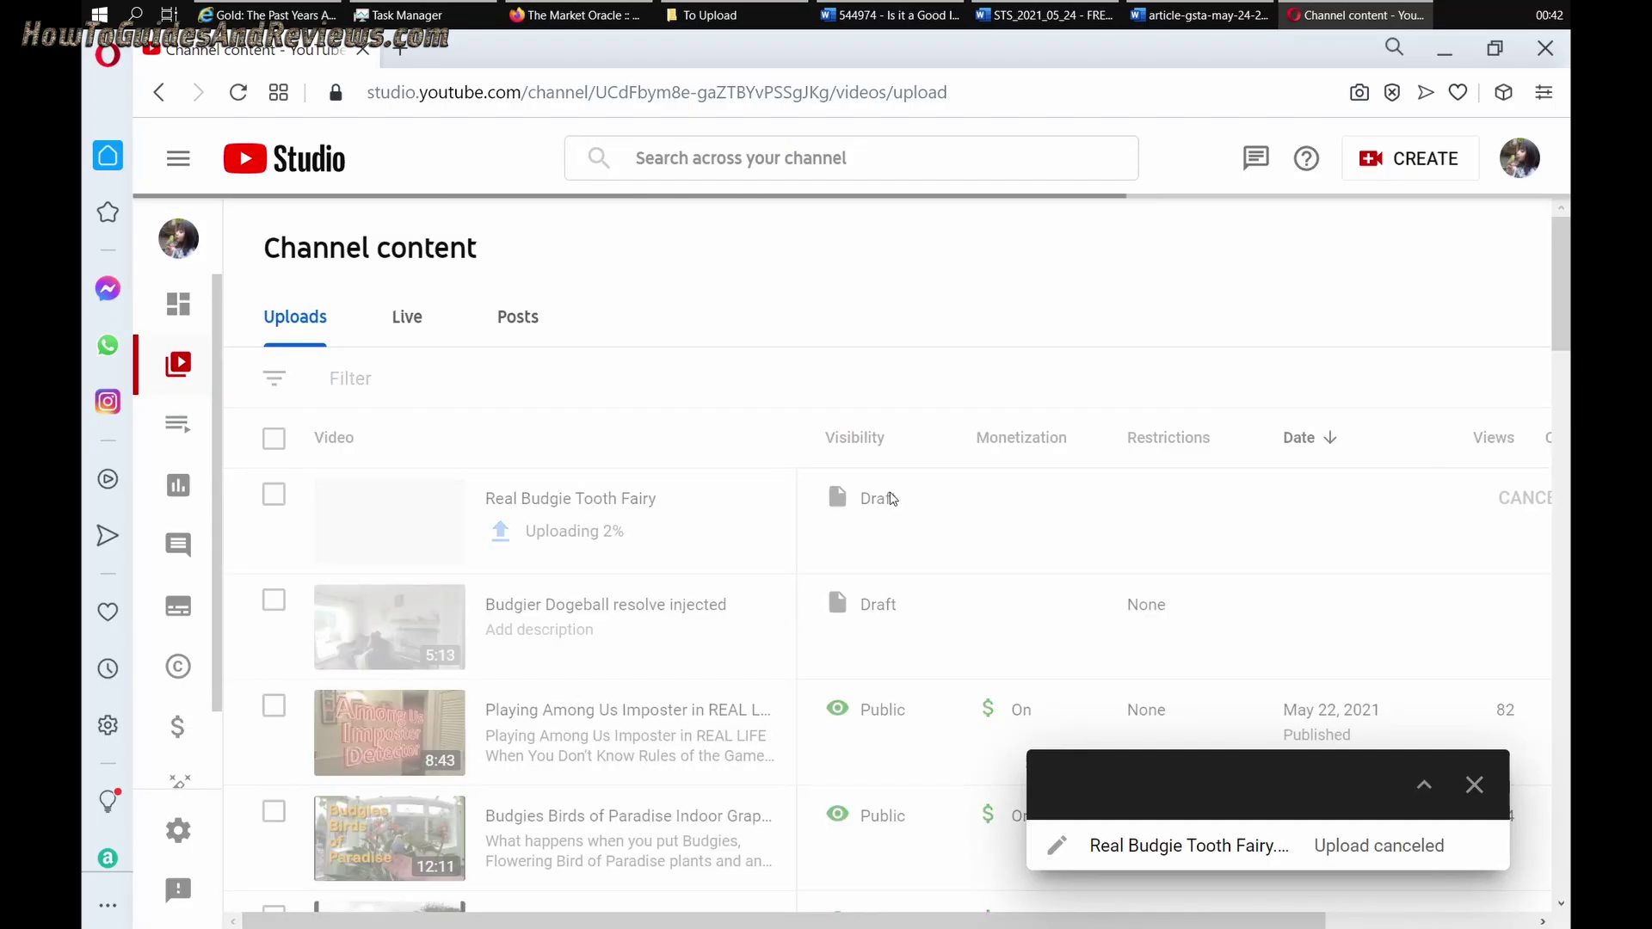
Reload Channel content and open the account menu to sign out of the channel
key("F5")
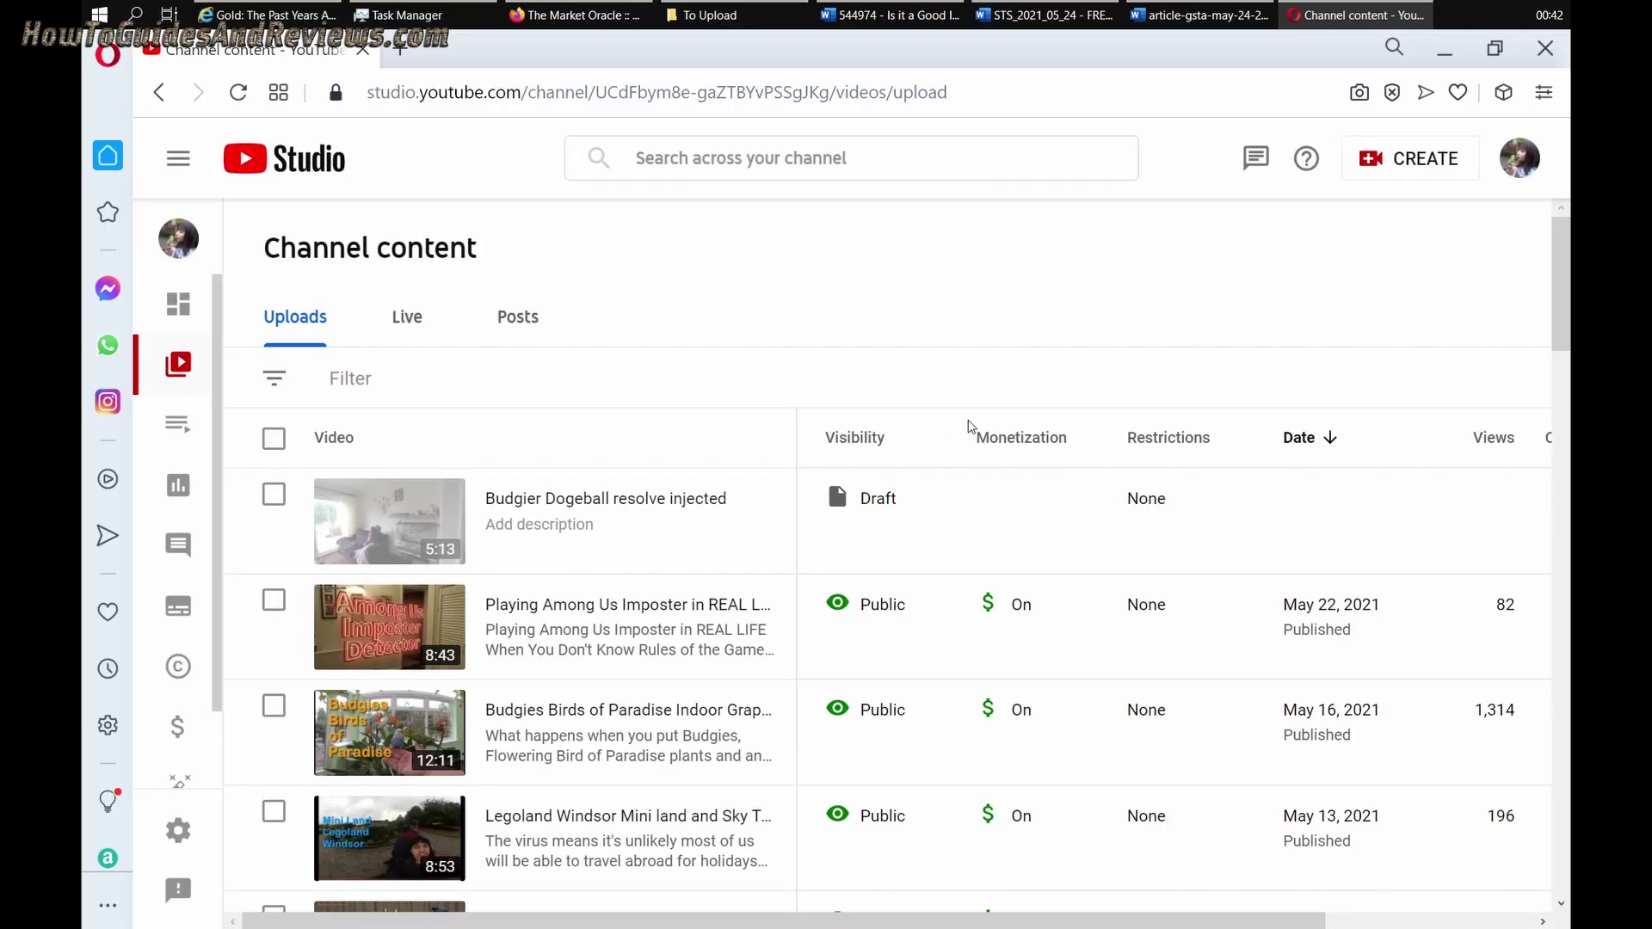
left_click(1510, 172)
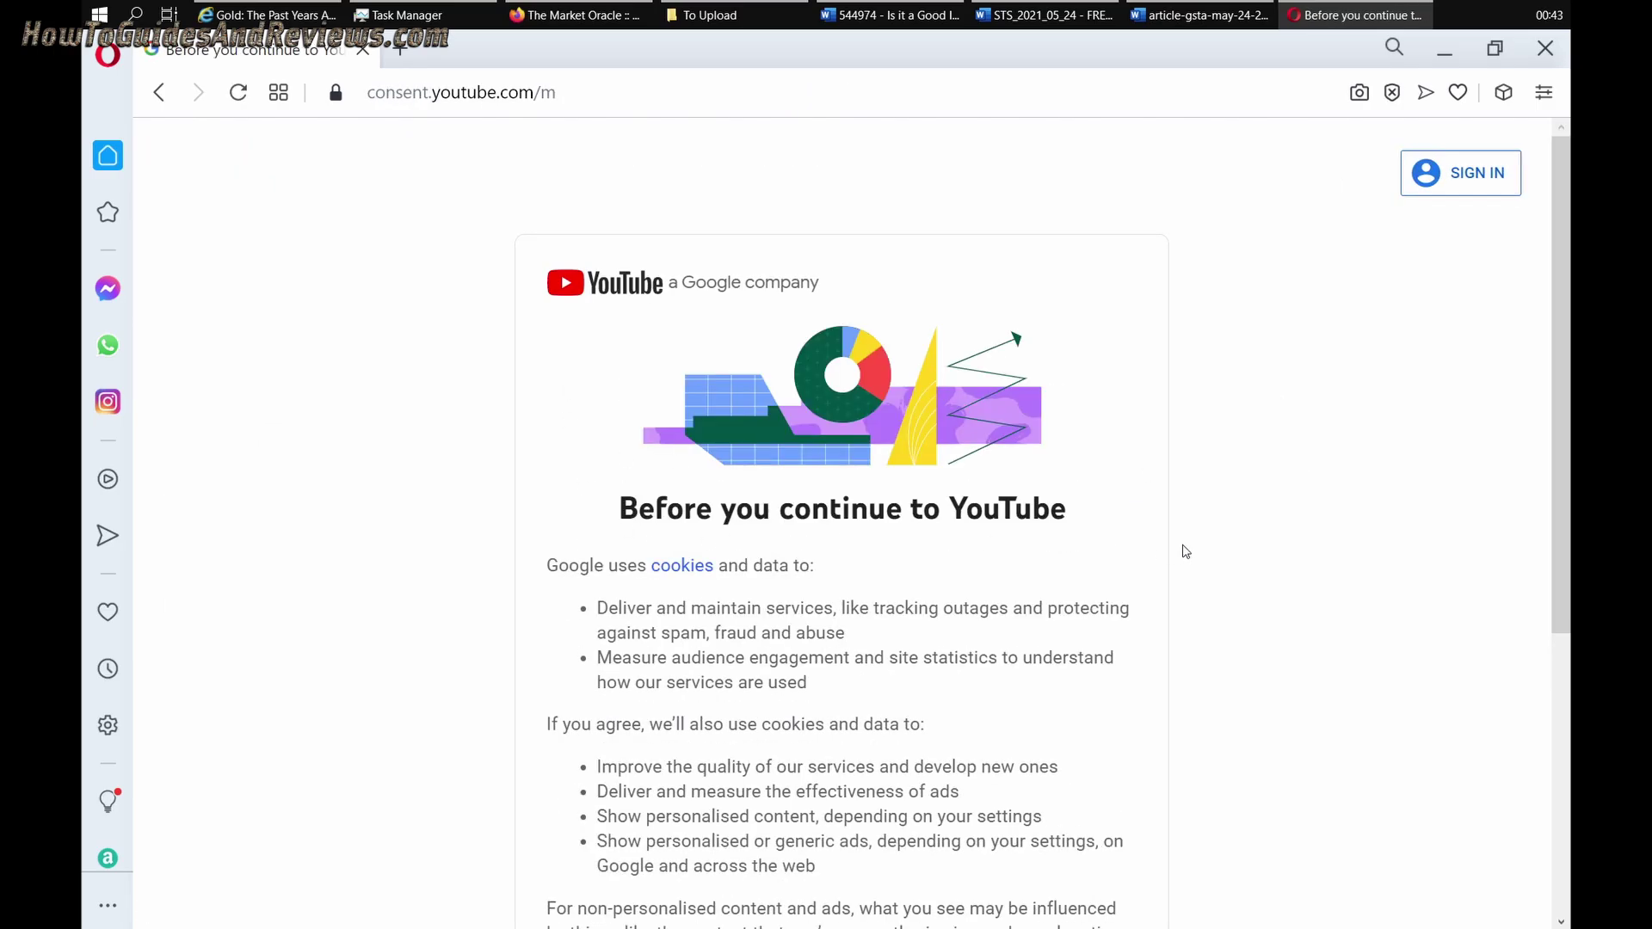
scroll(689, 539, "down", 5)
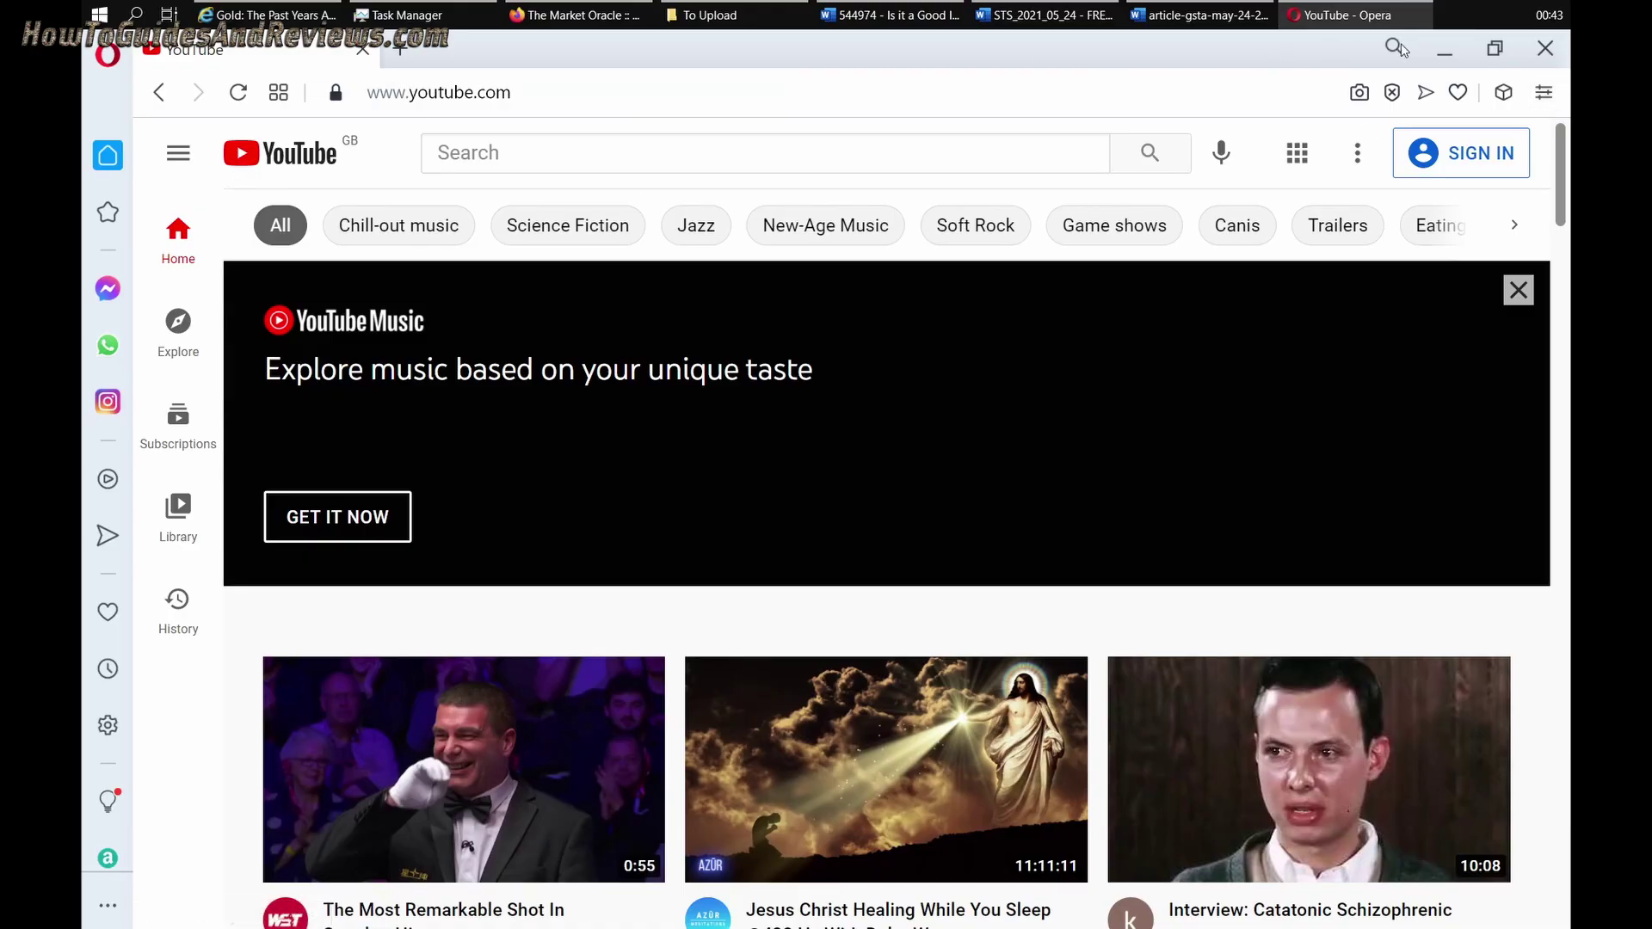
From Opera's Easy setup, open the full browser settings and scroll down toward Reset settings
left_click(1544, 92)
scroll(1426, 336, "down", 6)
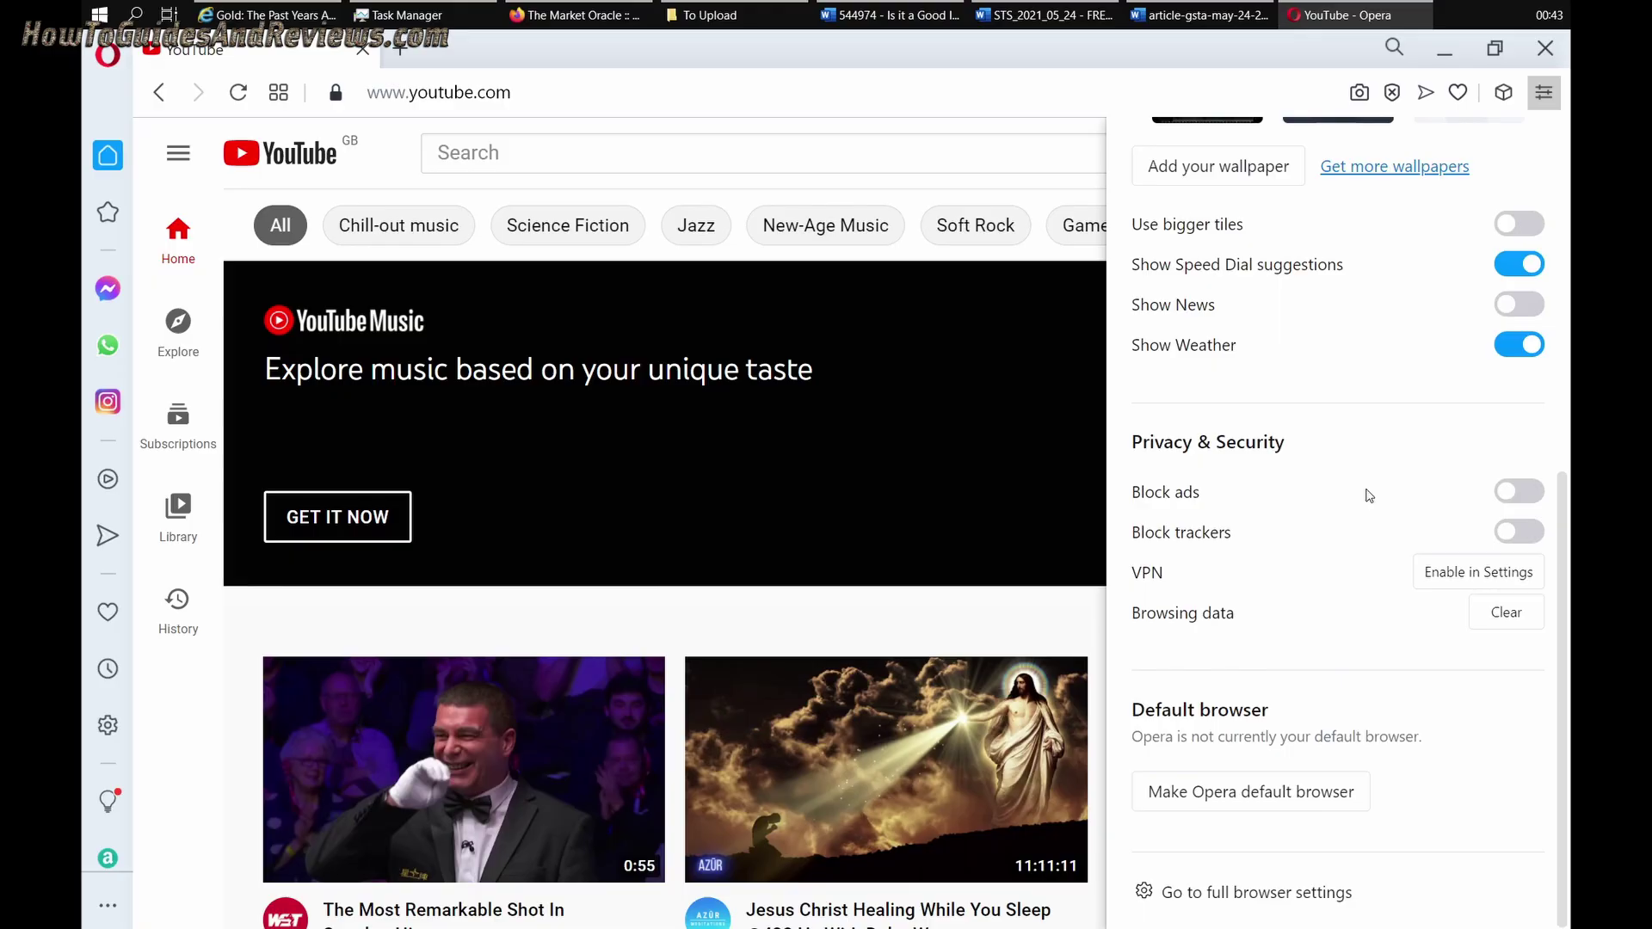
scroll(1369, 496, "up", 6)
scroll(1369, 495, "down", 5)
scroll(1370, 496, "up", 5)
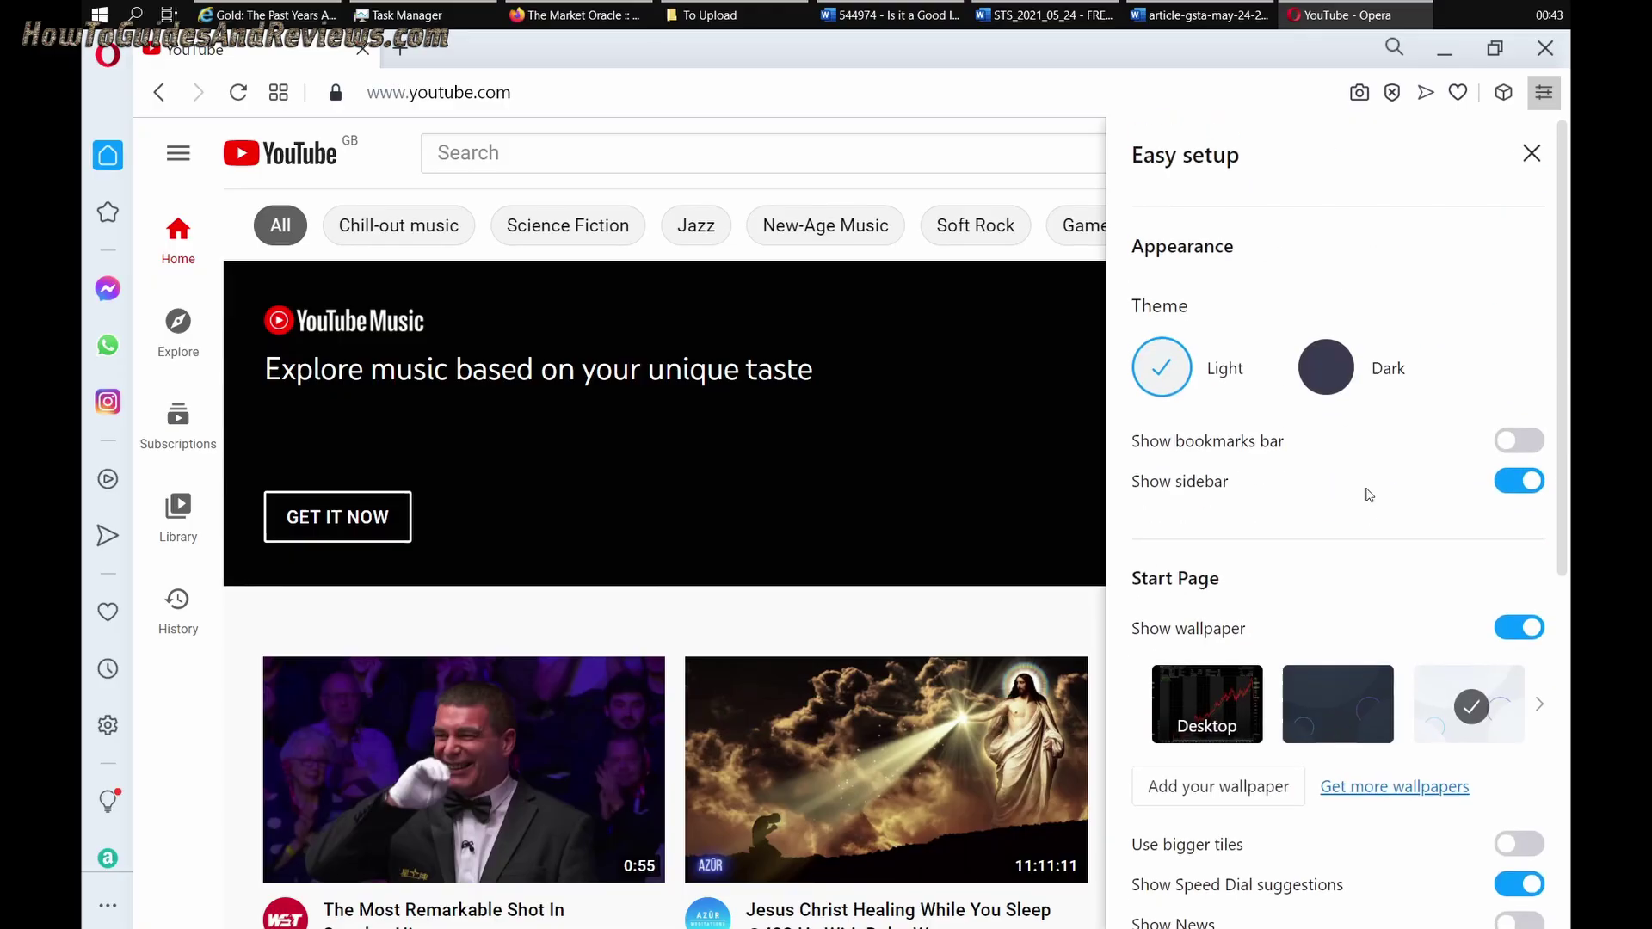
scroll(1369, 496, "down", 6)
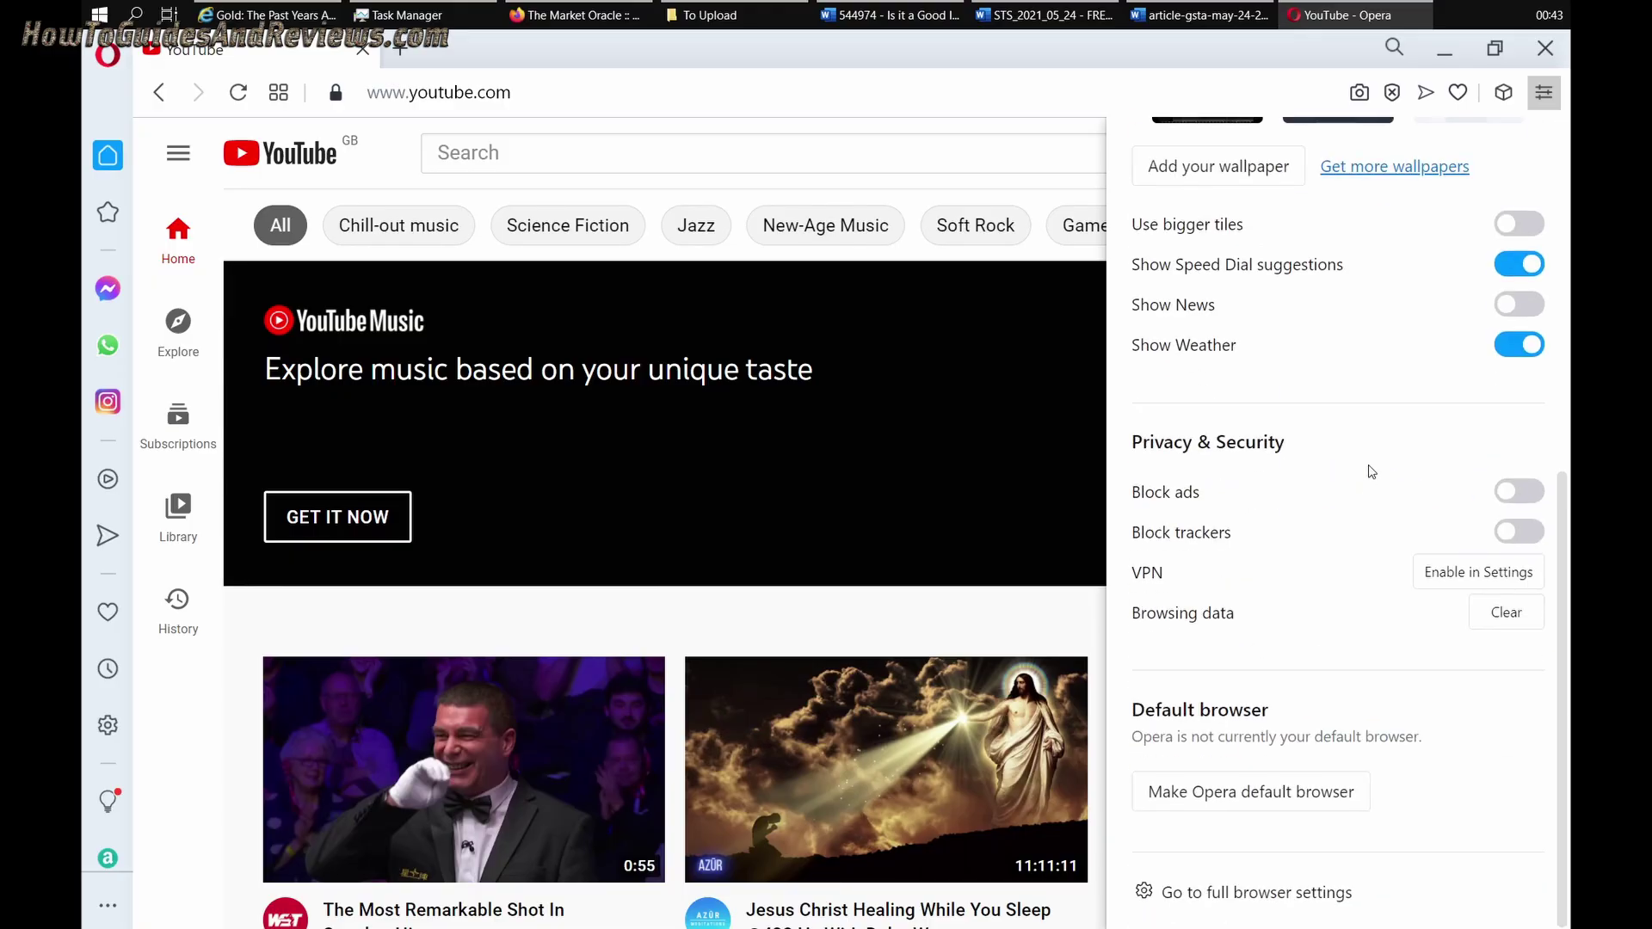
left_click(1257, 892)
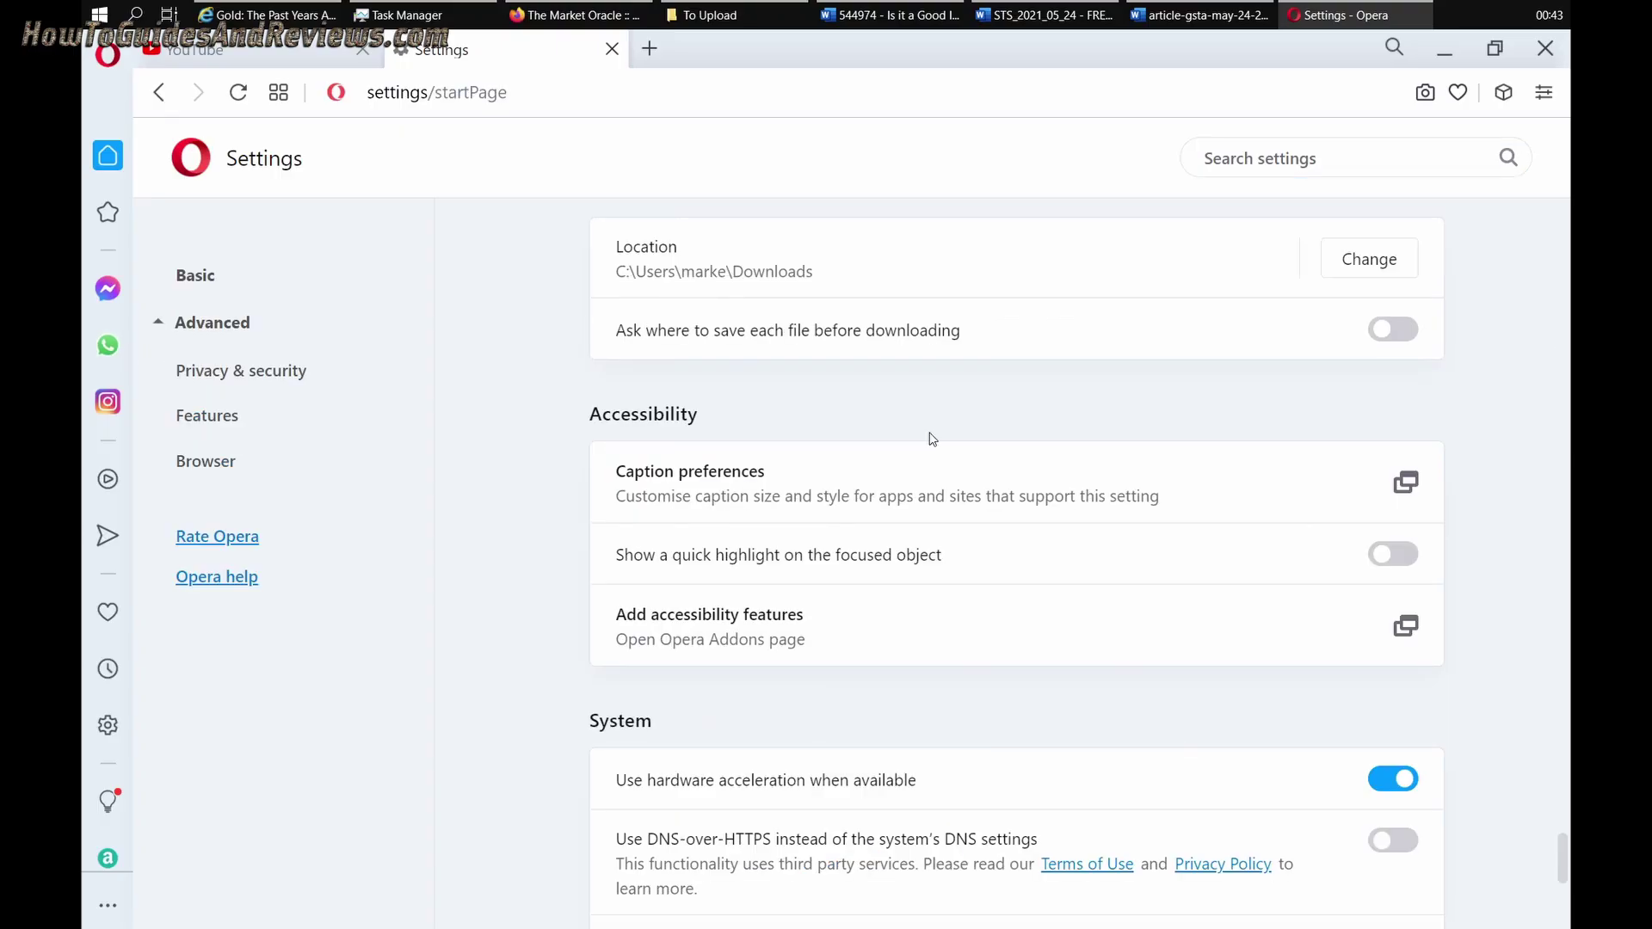
scroll(932, 439, "down", 7)
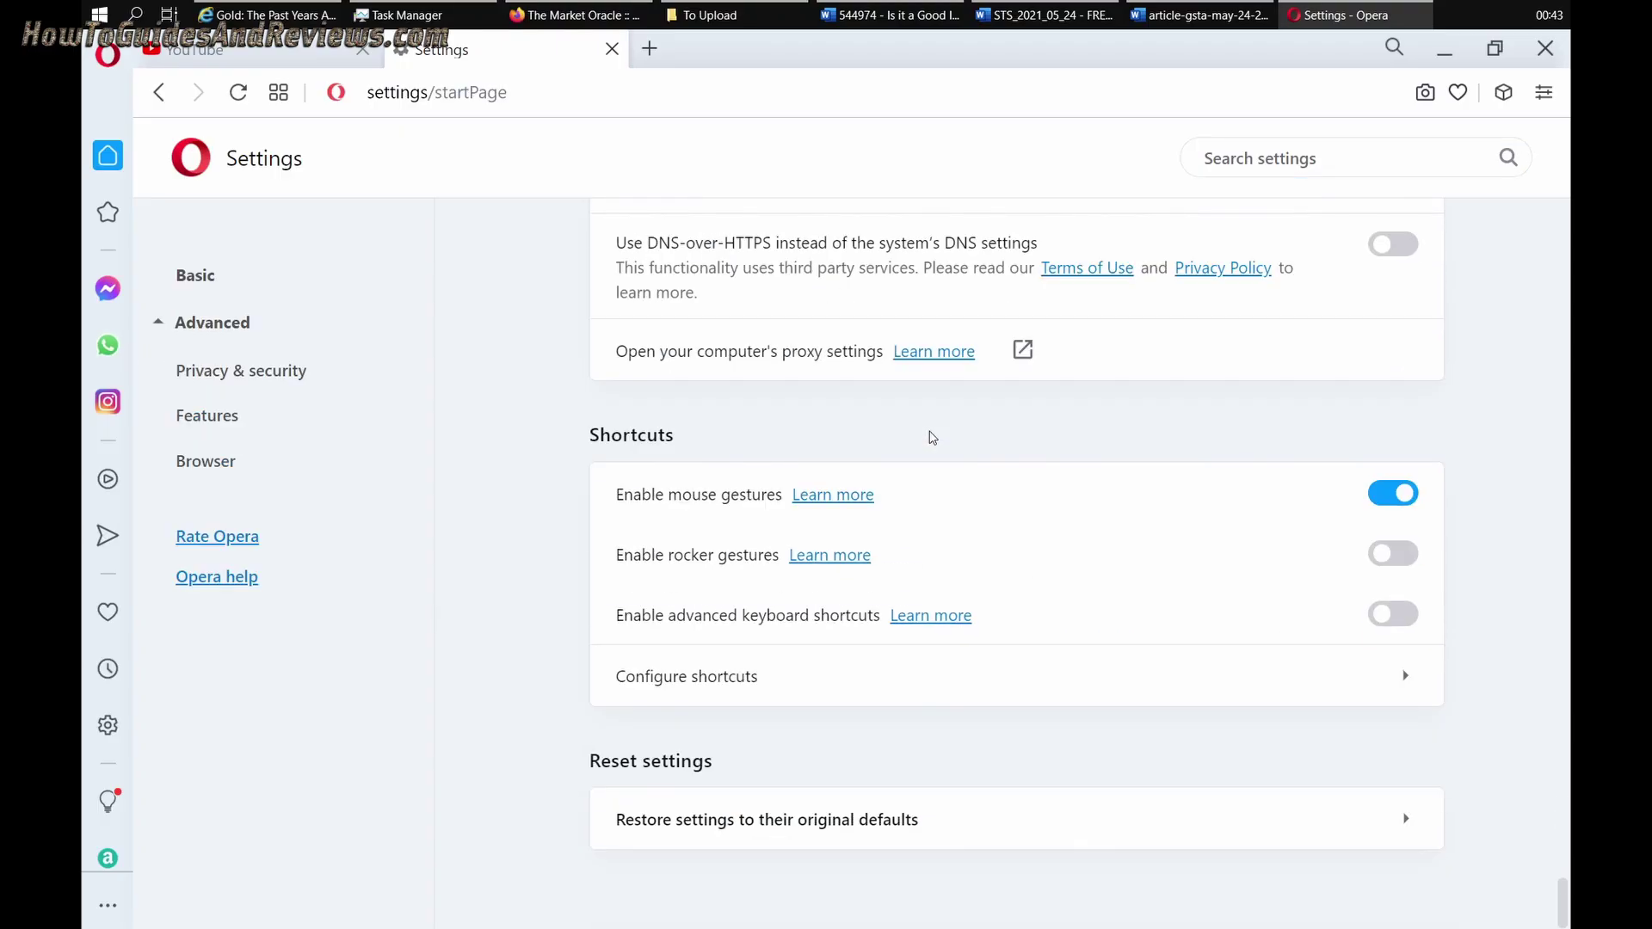
Reset Opera to default settings with Help improve Opera unticked, then quit without future warnings
left_click(1005, 827)
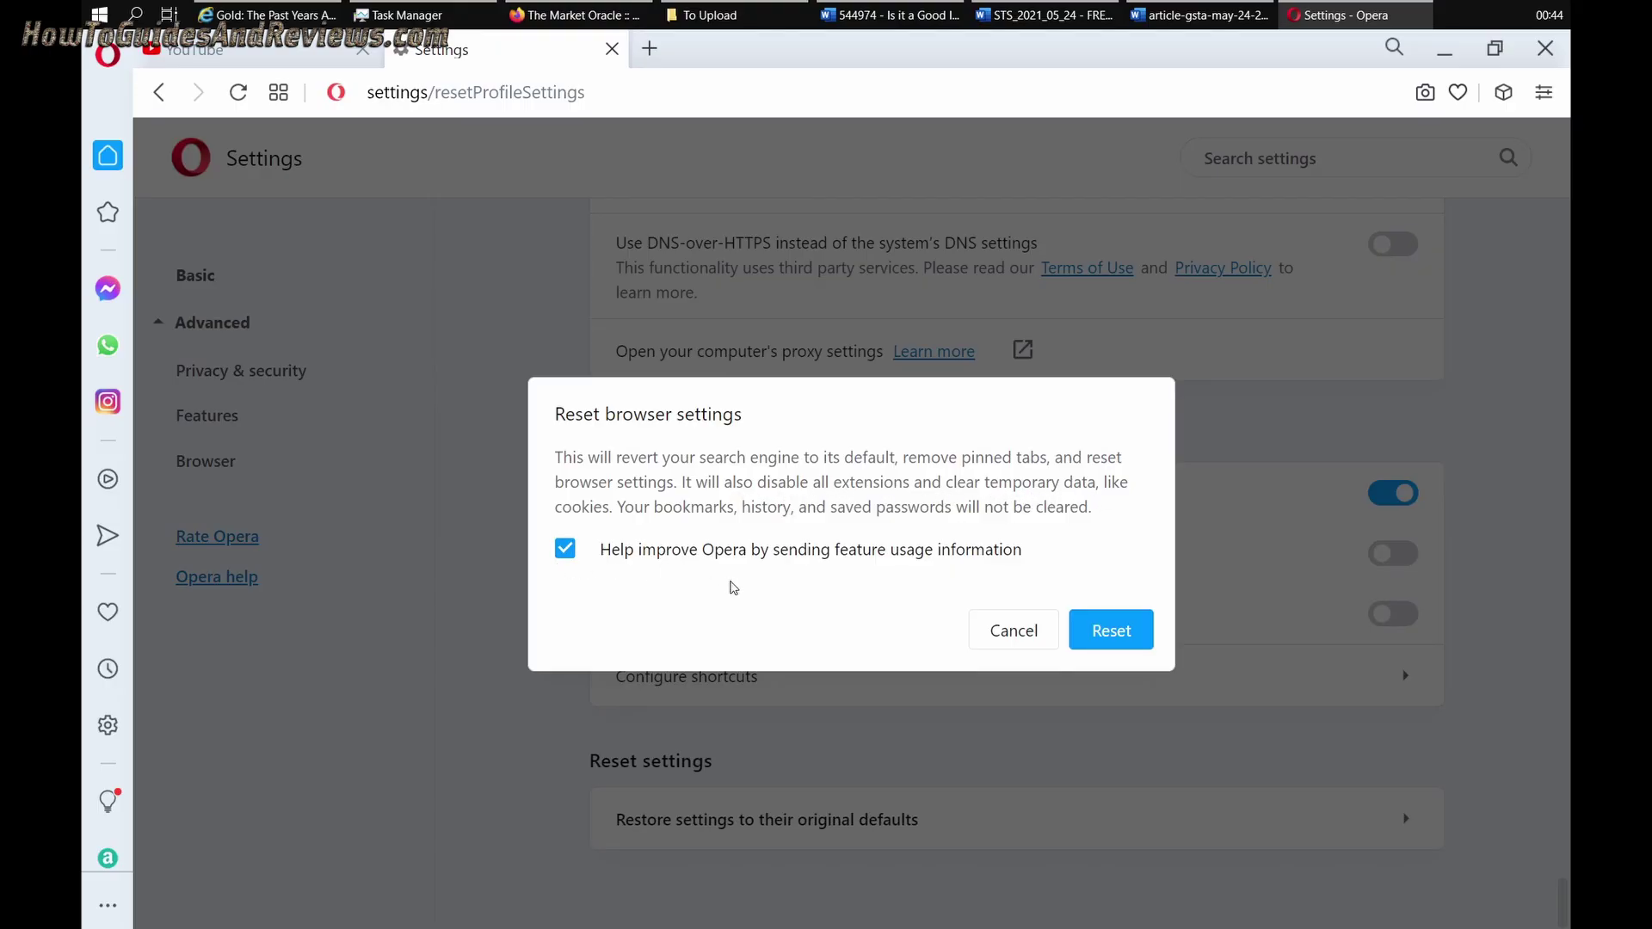
left_click(566, 550)
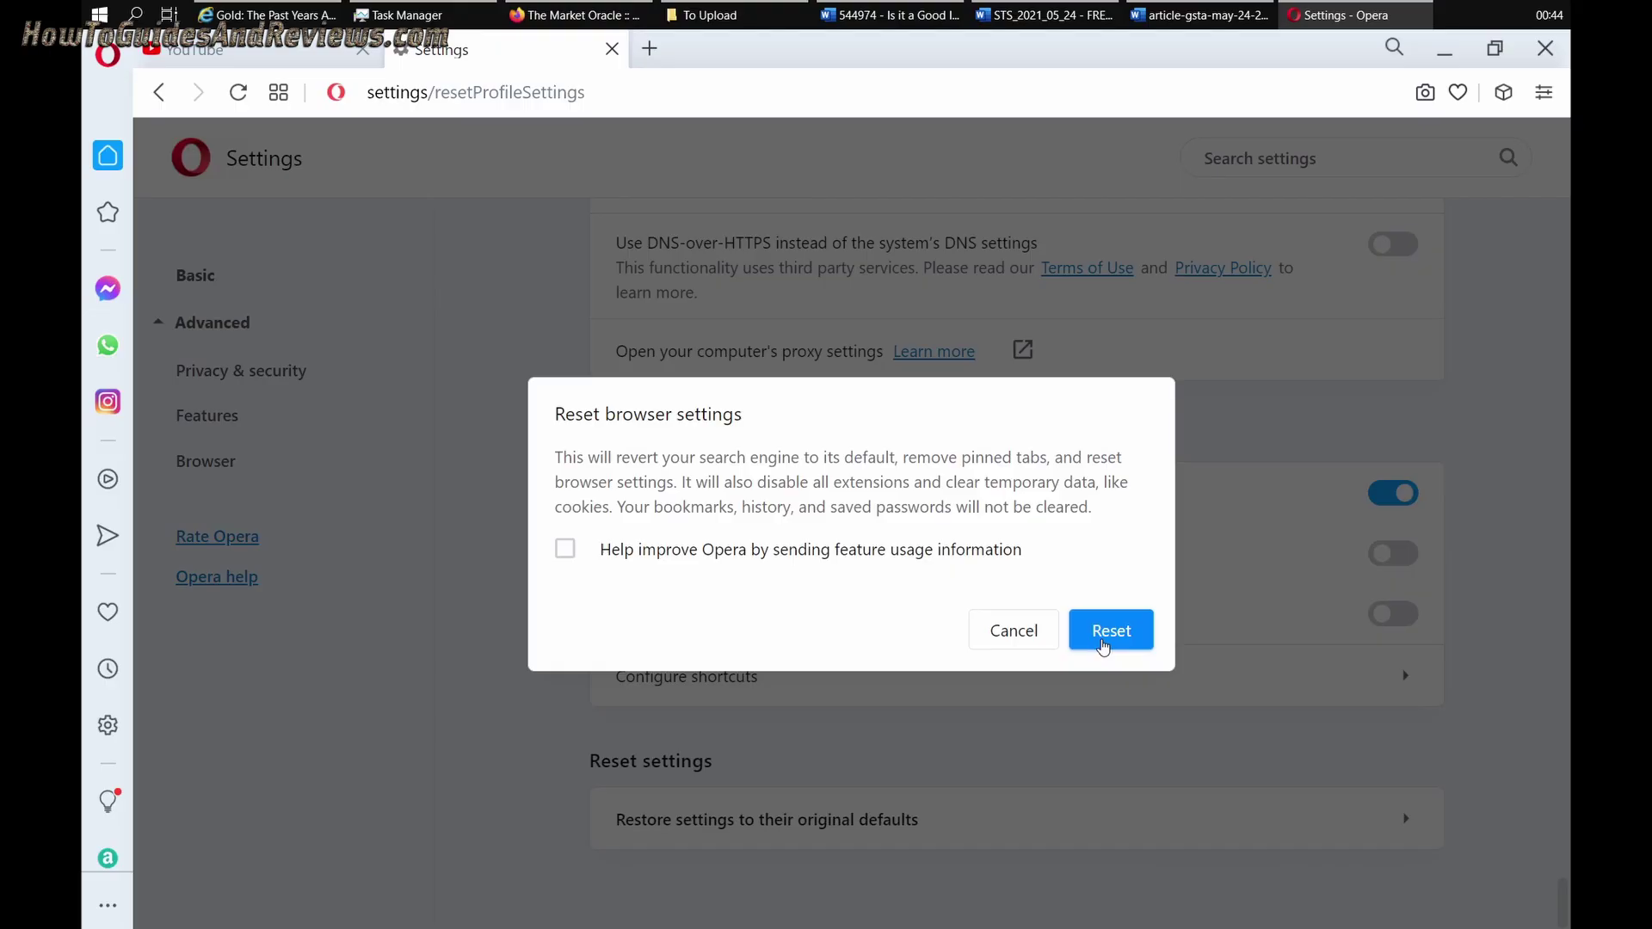
left_click(1106, 645)
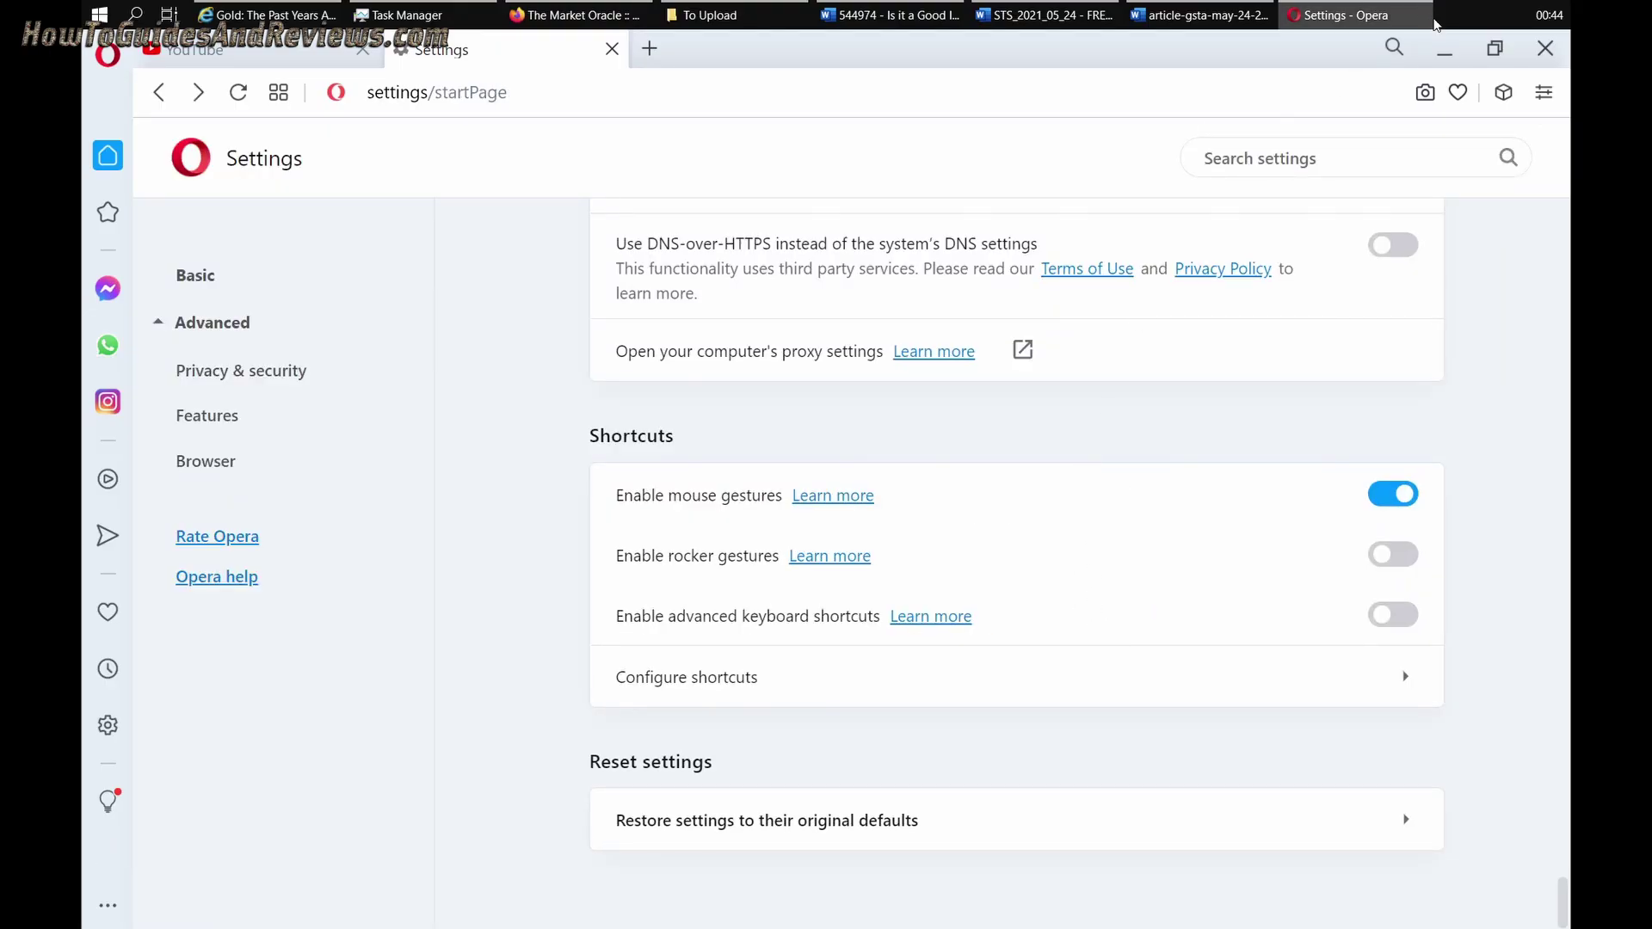
left_click(1547, 49)
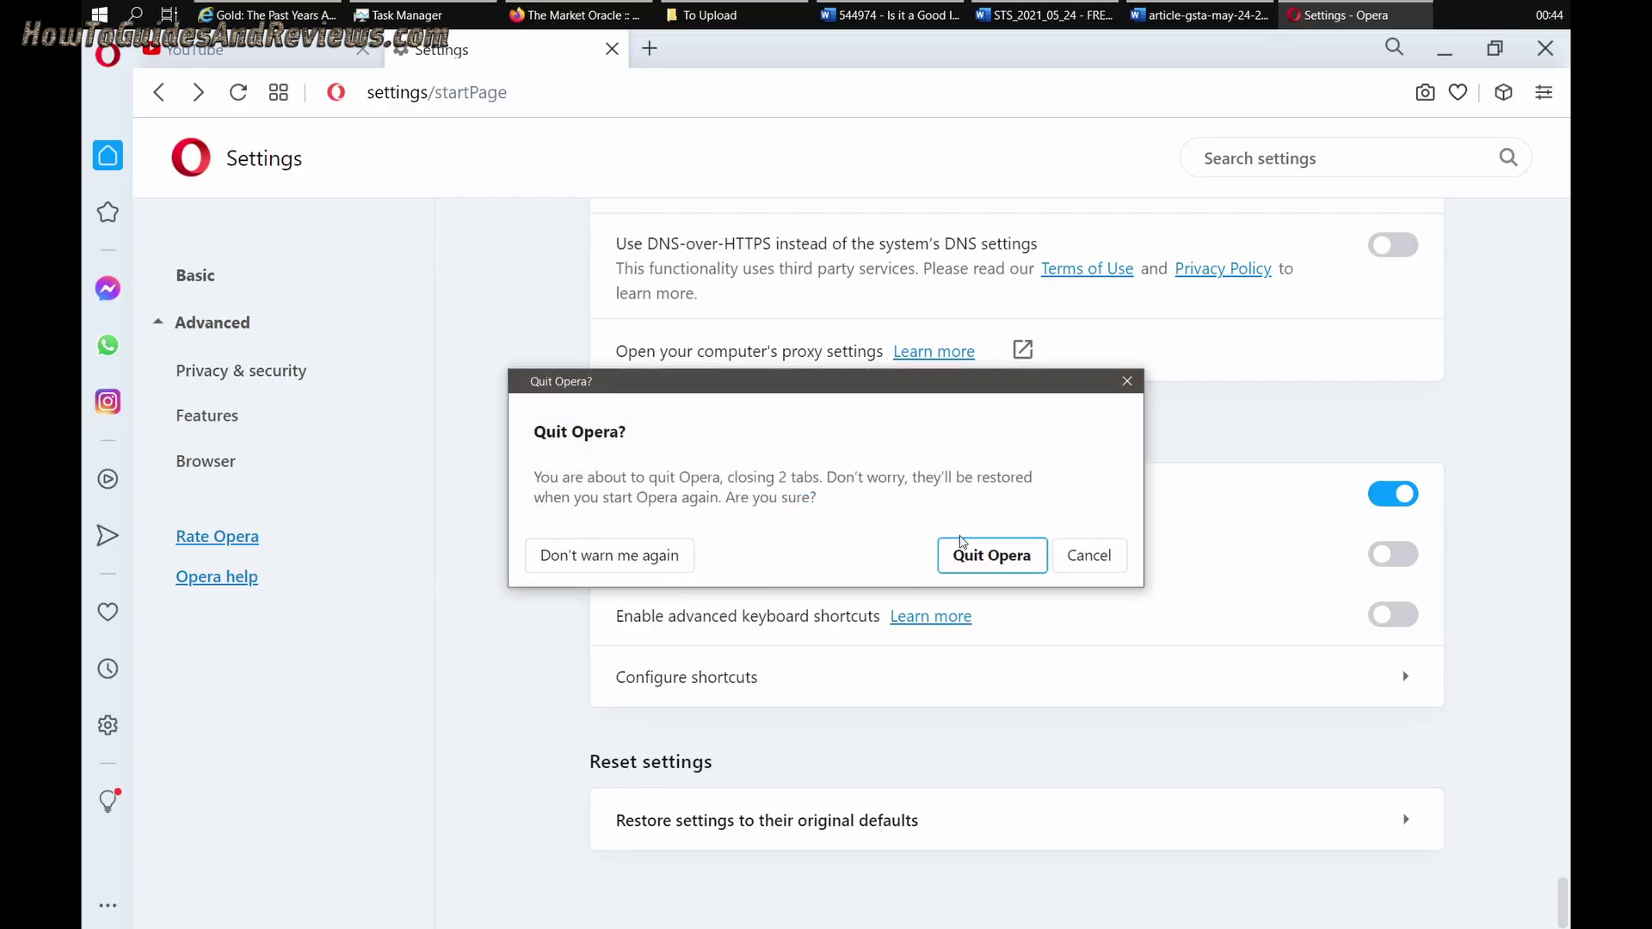
left_click(630, 568)
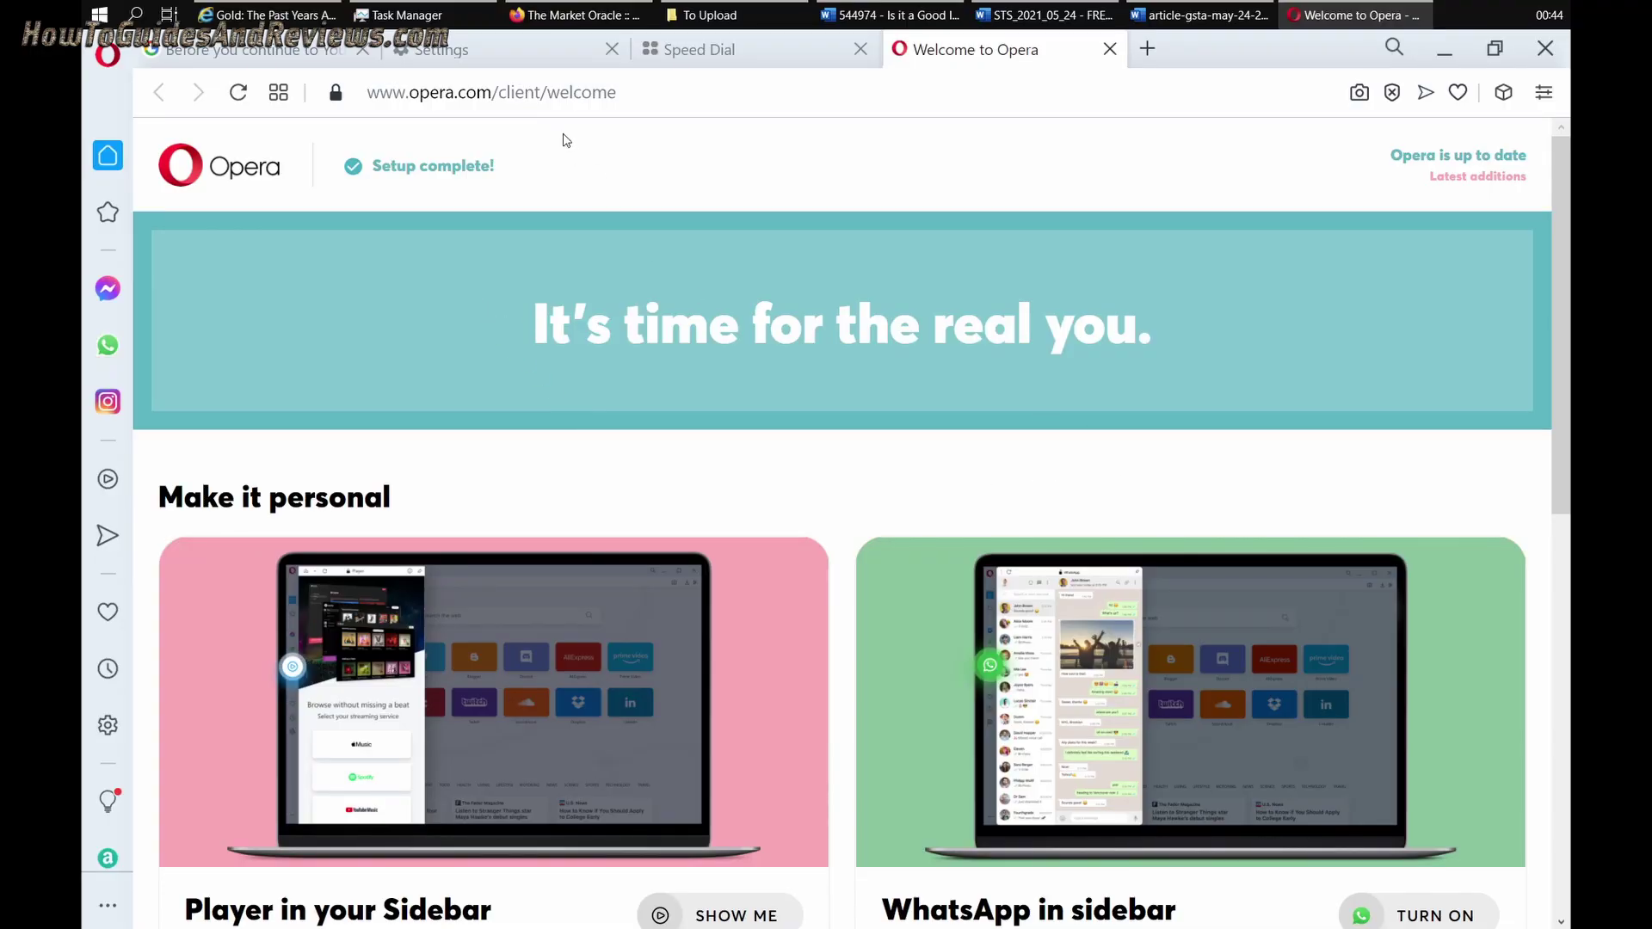
Search 'youtube' from the address bar, accept Google's cookie terms, and open the YouTube site
left_click(549, 102)
type("youtube")
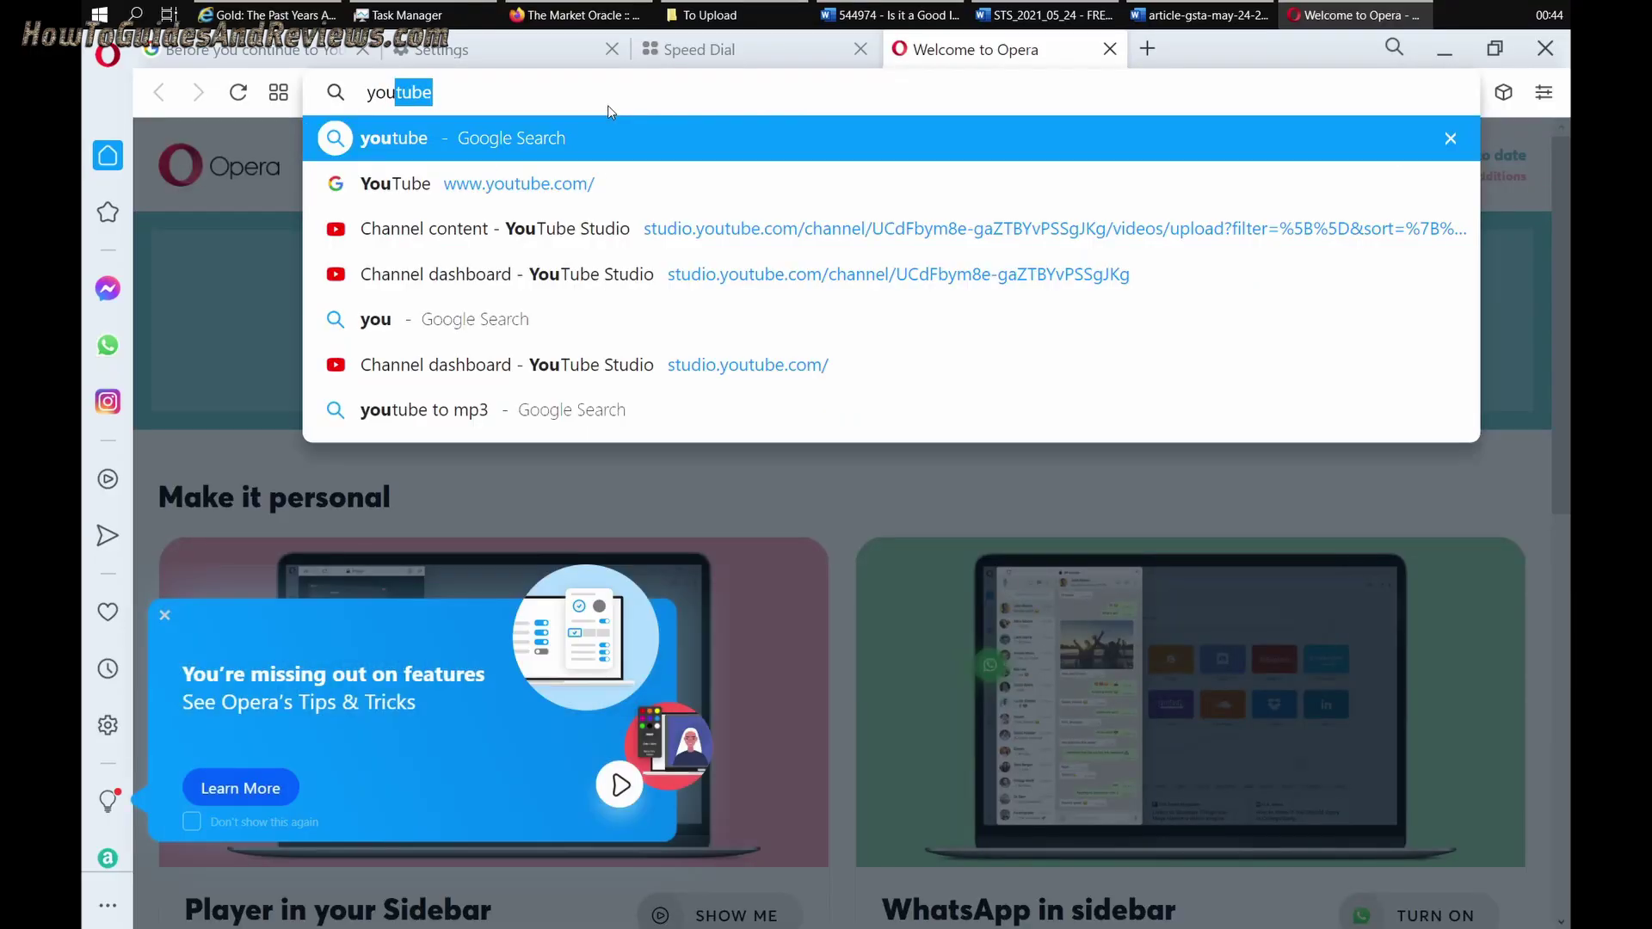
key("Return")
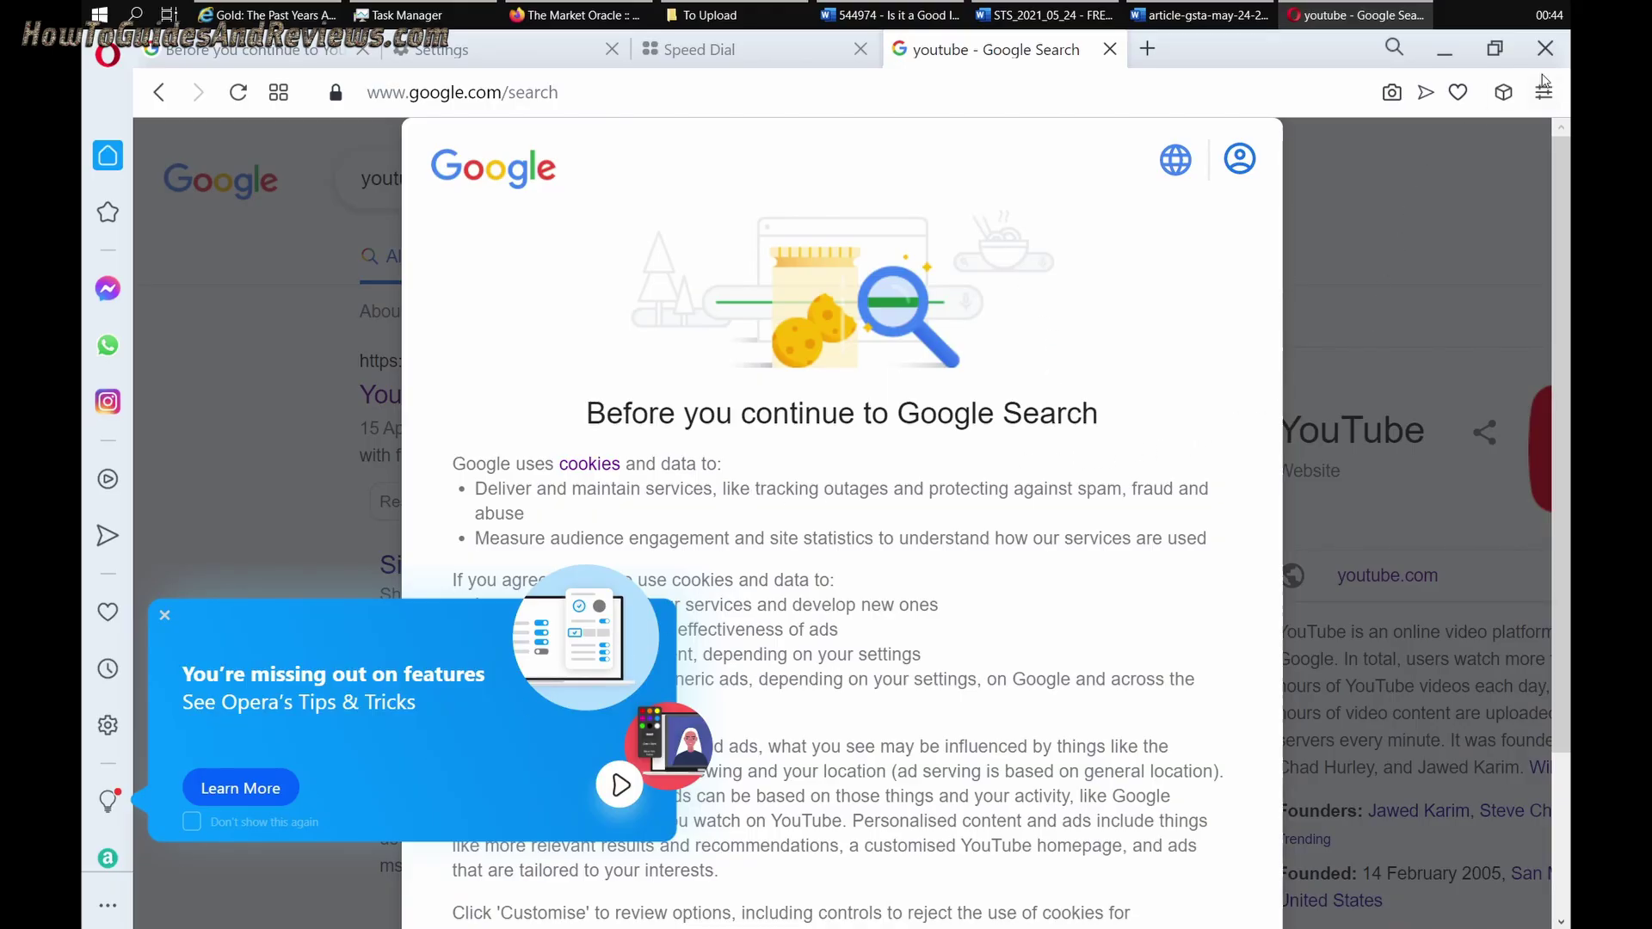
scroll(1398, 284, "down", 3)
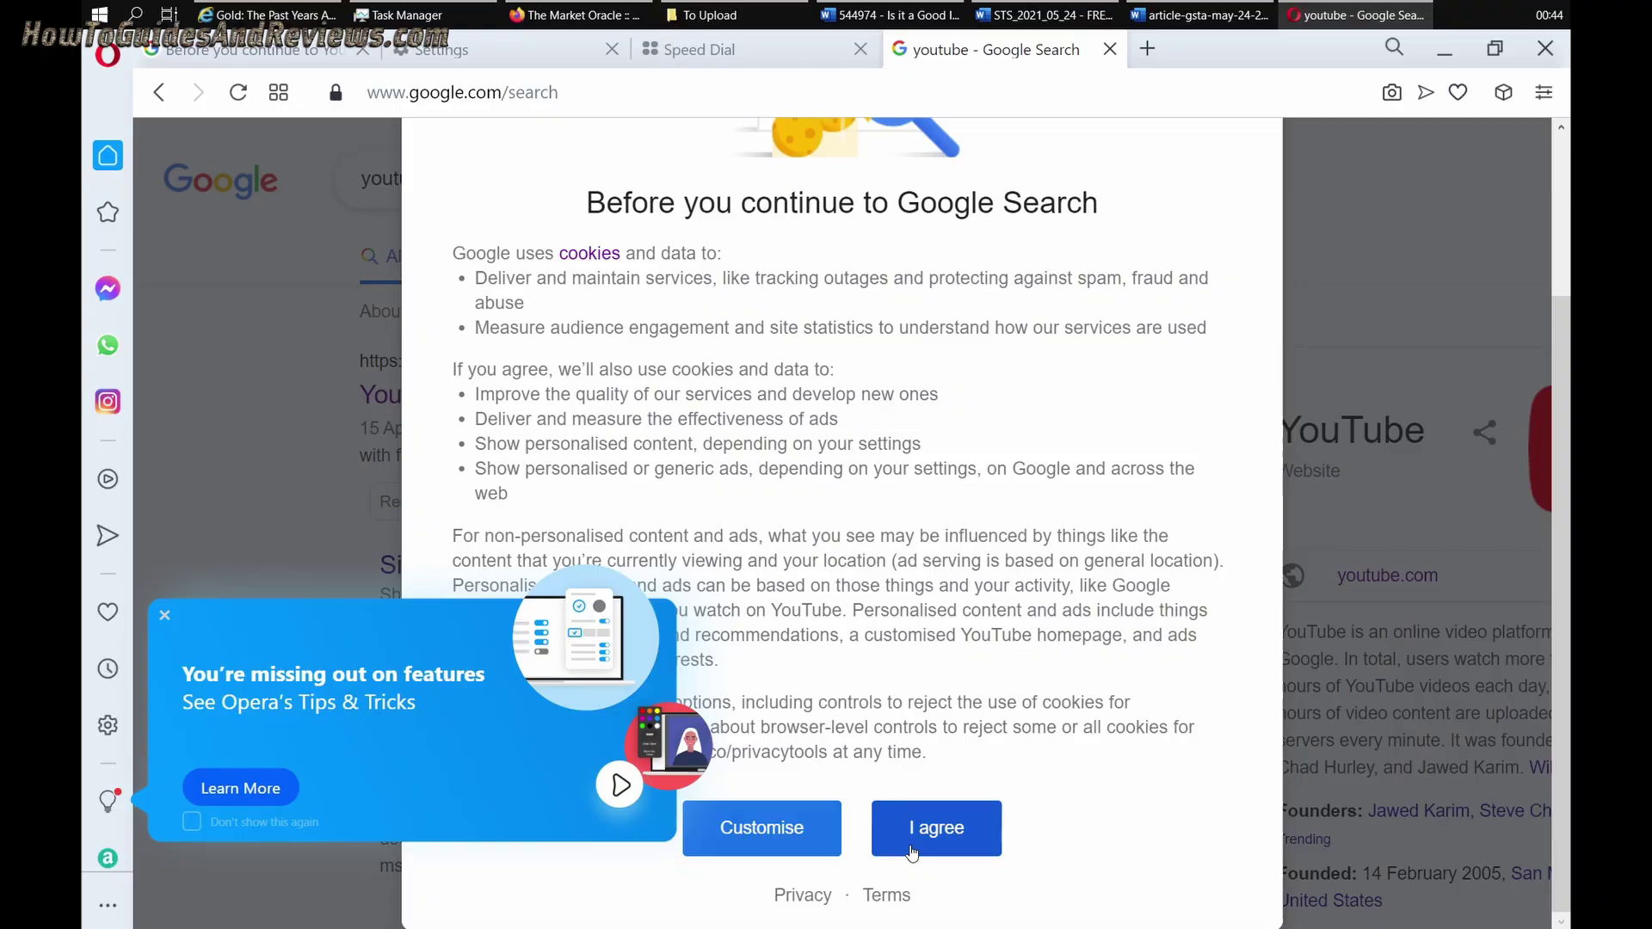
left_click(936, 828)
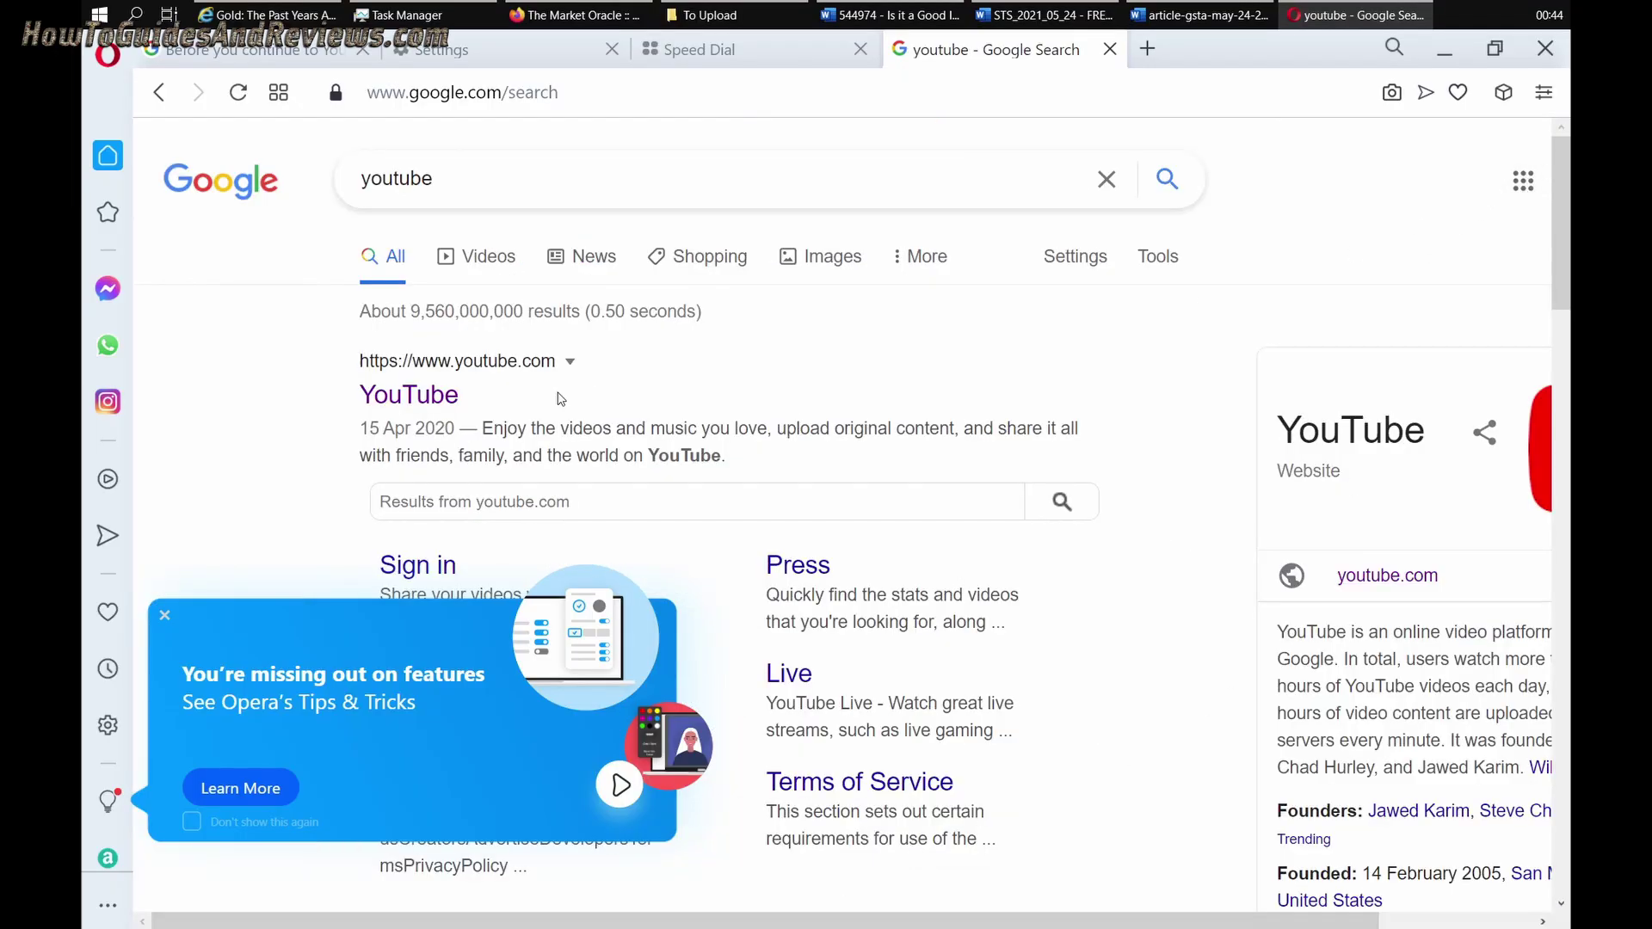
left_click(455, 396)
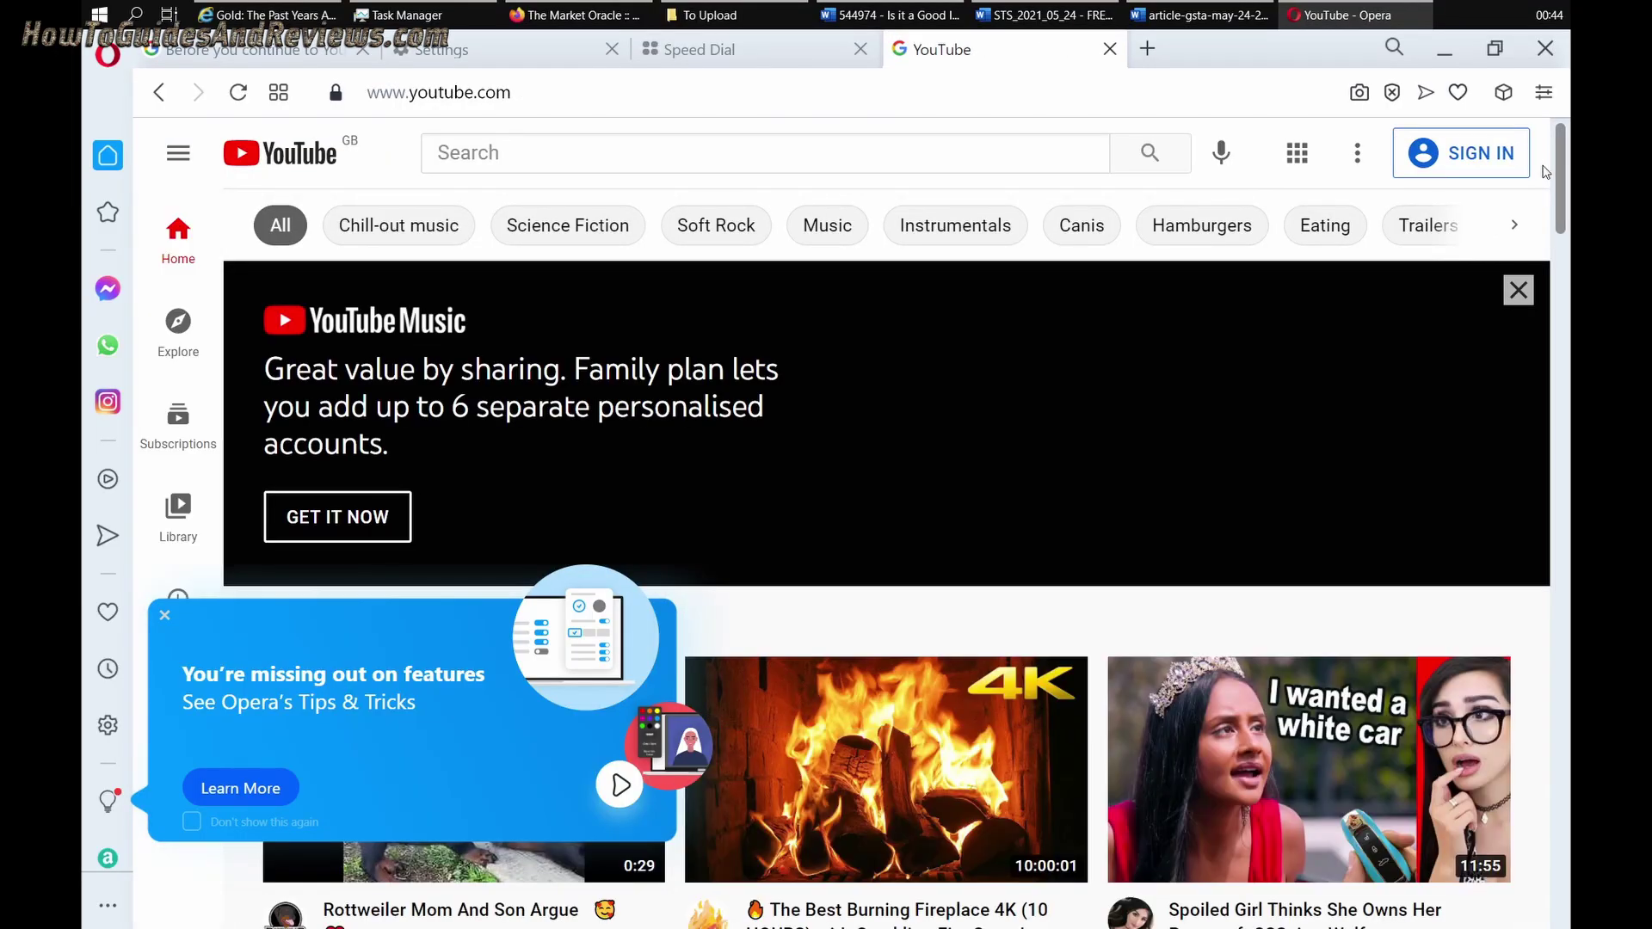
Sign in to YouTube, answer the notification prompt, and go to YouTube Studio
left_click(1459, 159)
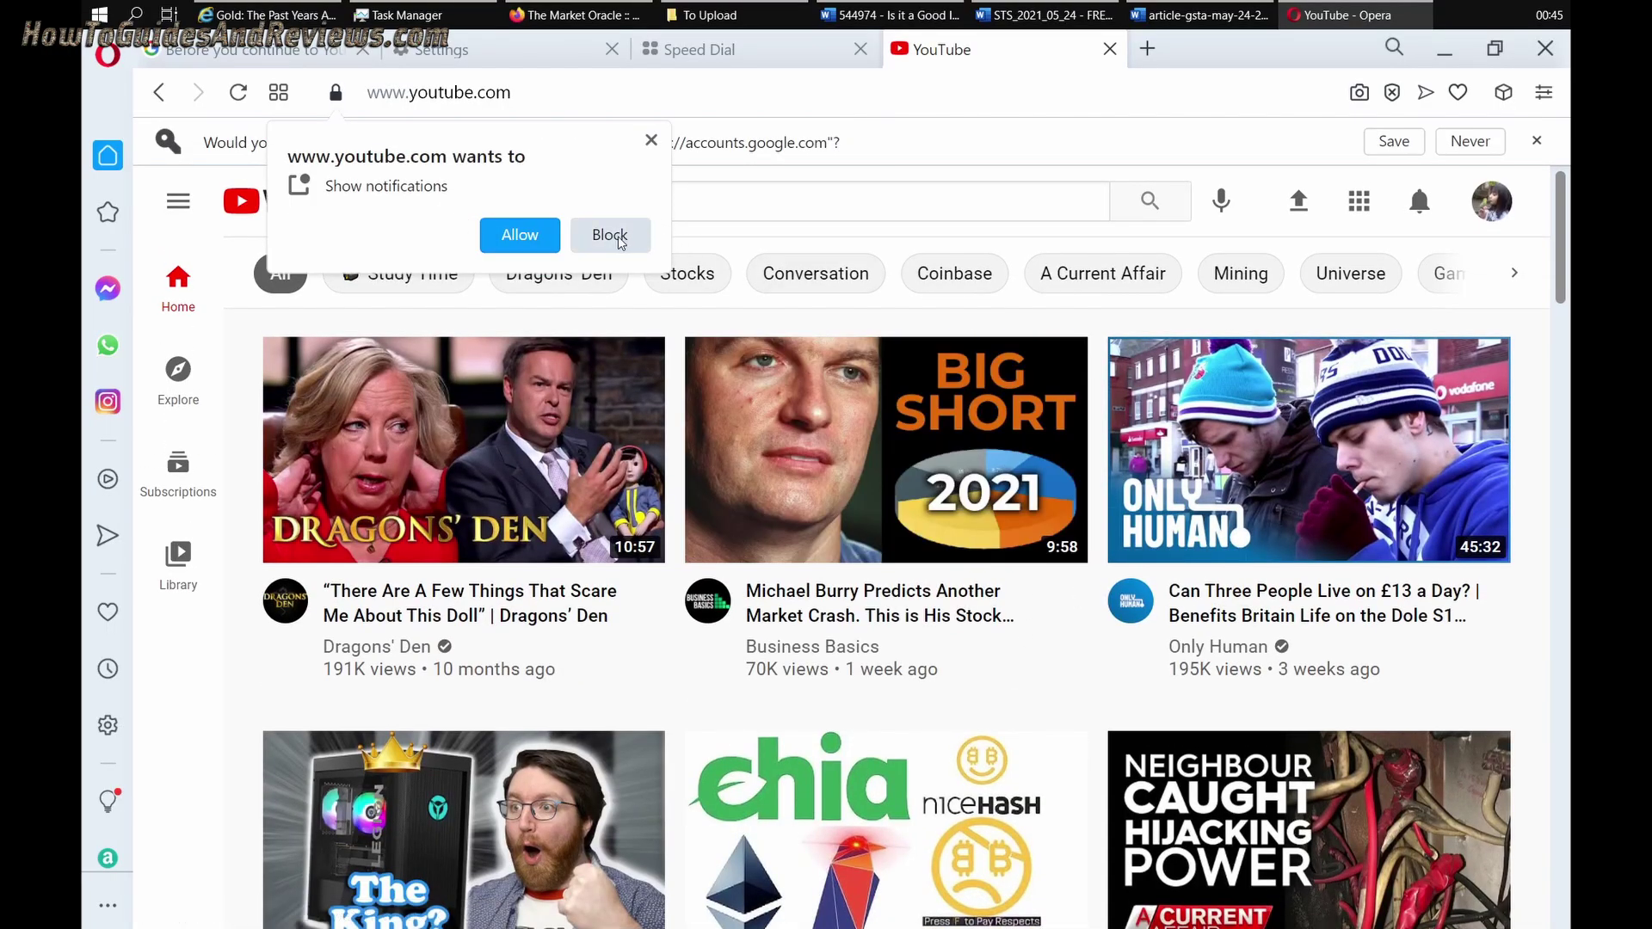
left_click(520, 237)
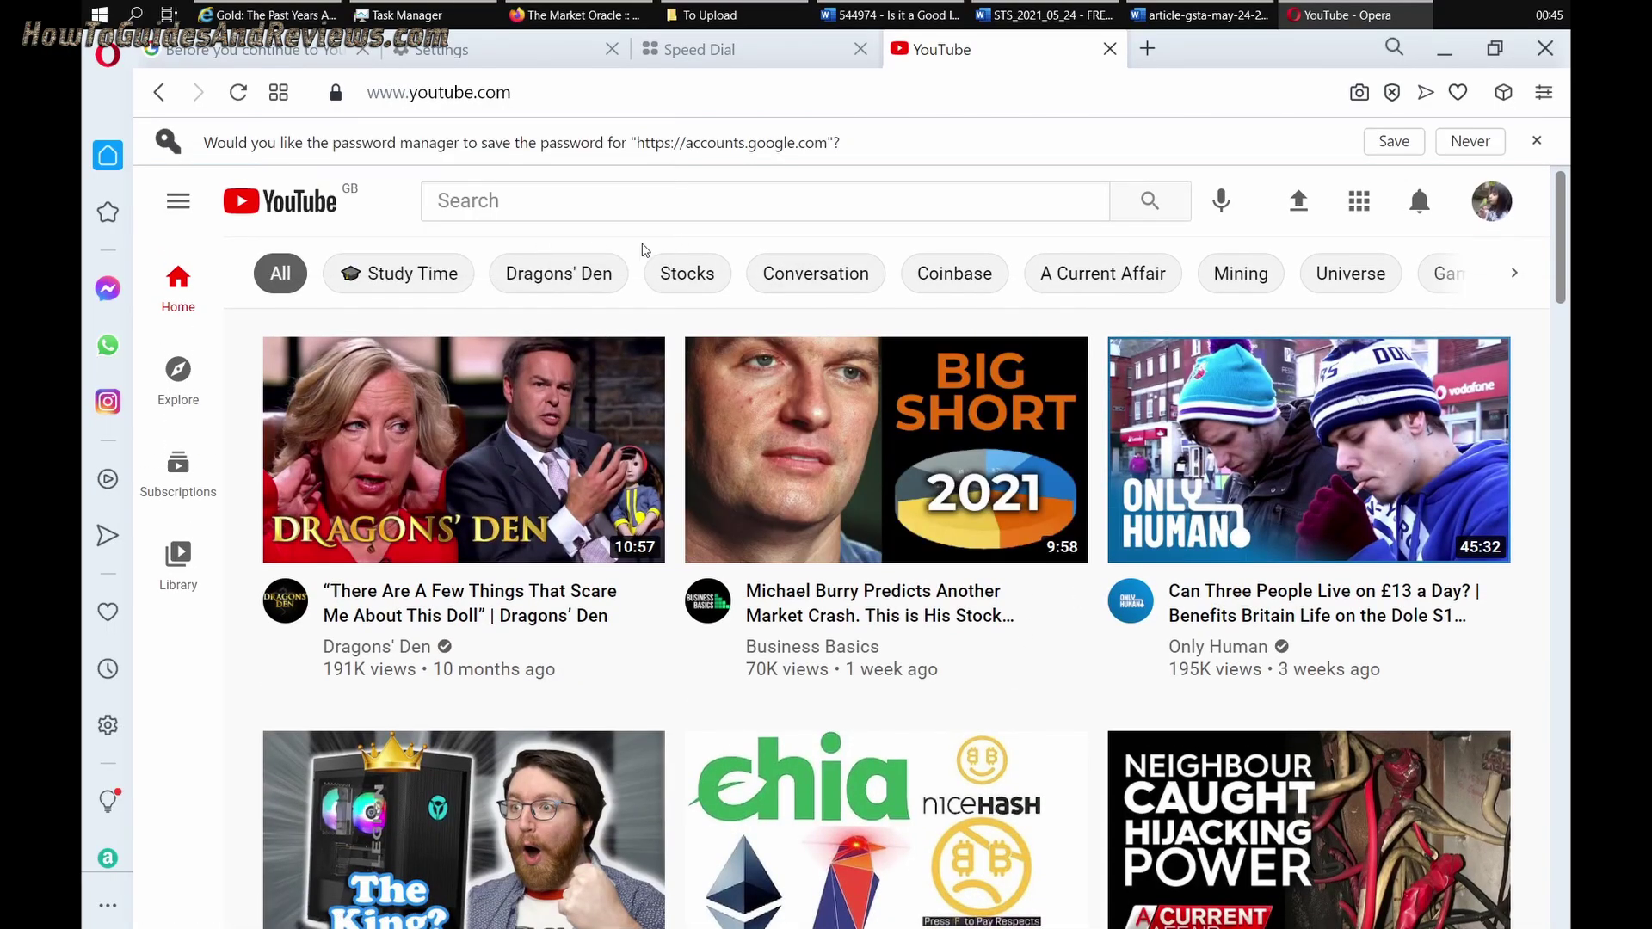
left_click(1491, 201)
left_click(1328, 427)
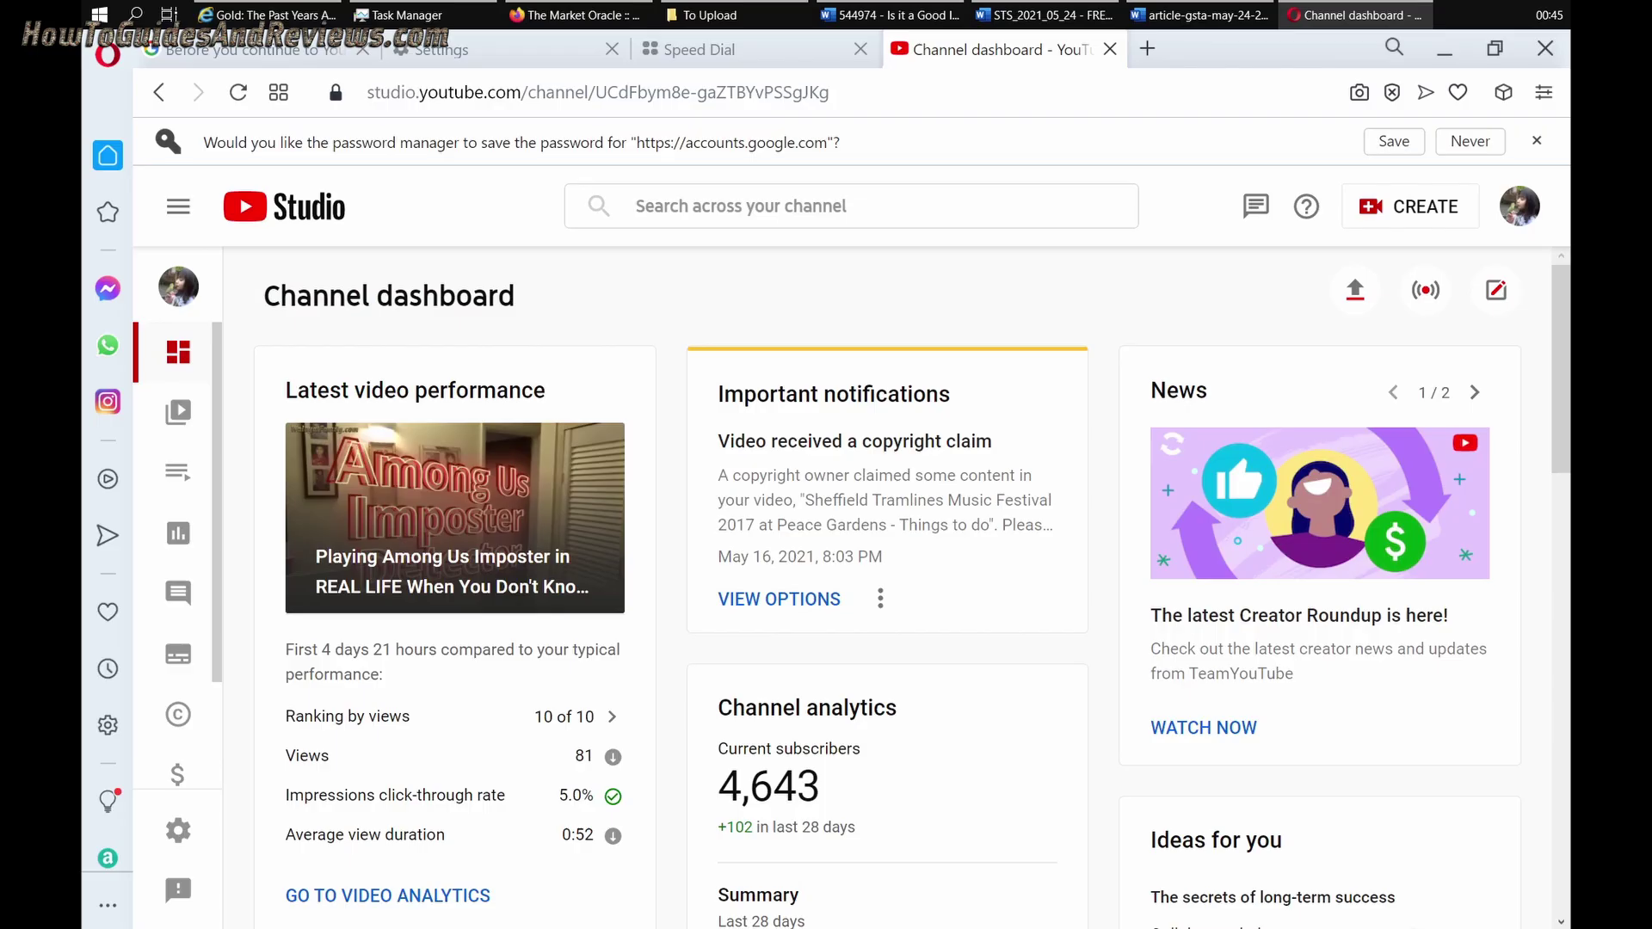
Upload Real Budgie Tooth Fairy from the To Upload folder and check its 0% draft in Channel content
left_click(1412, 207)
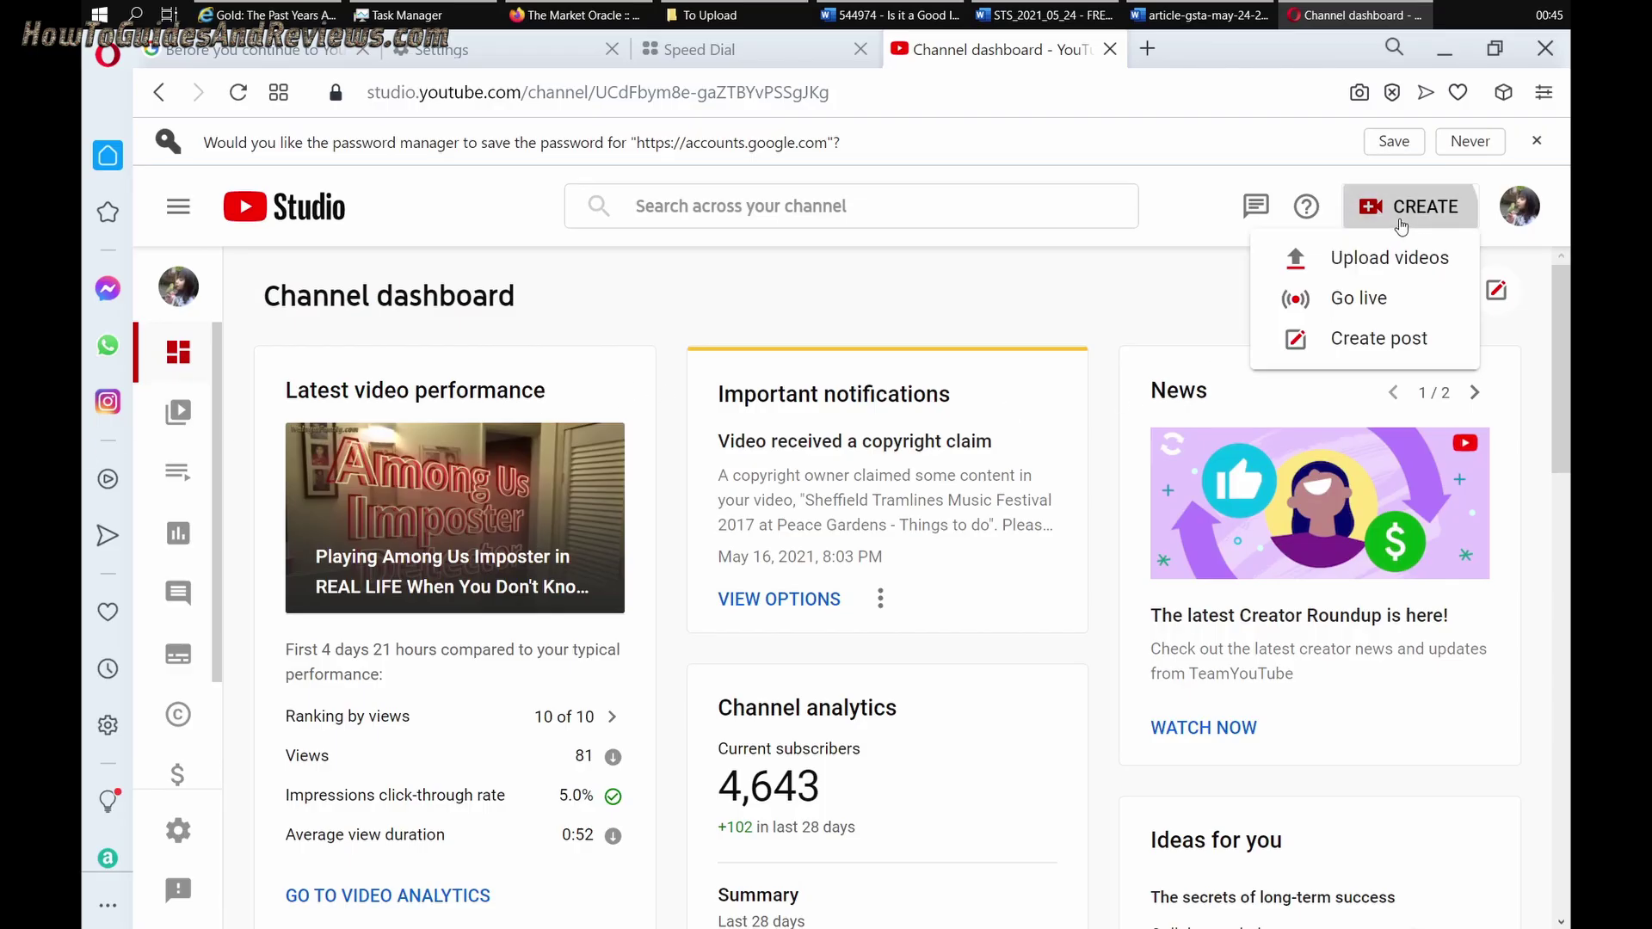
left_click(1355, 258)
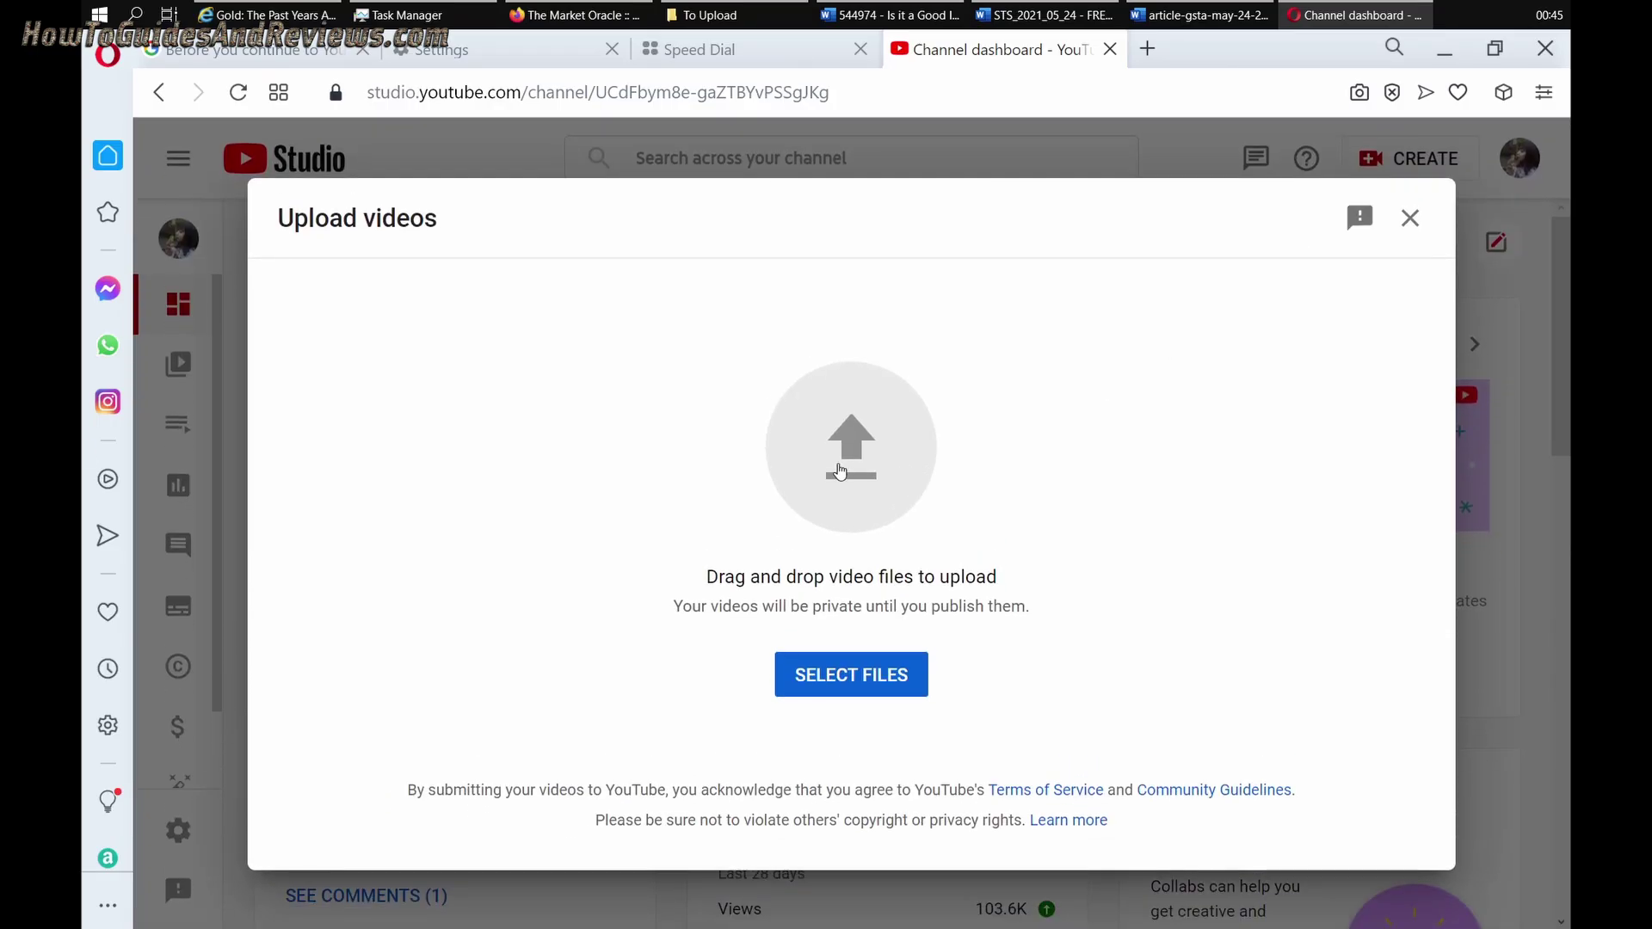
left_click(841, 471)
left_click(329, 119)
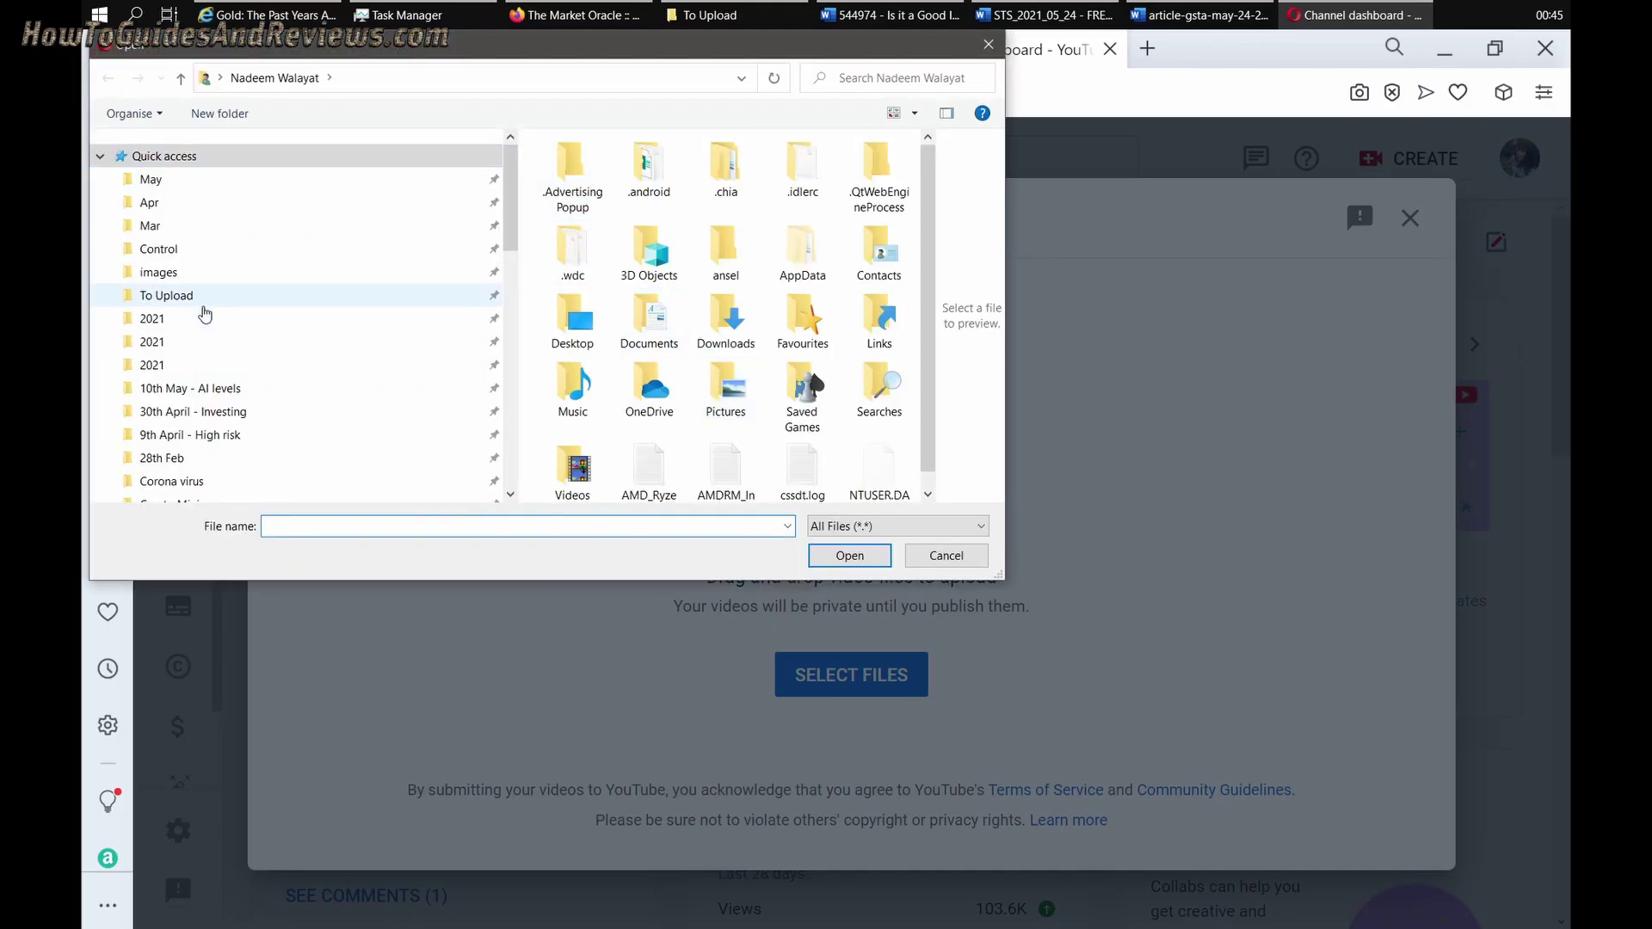
left_click(204, 301)
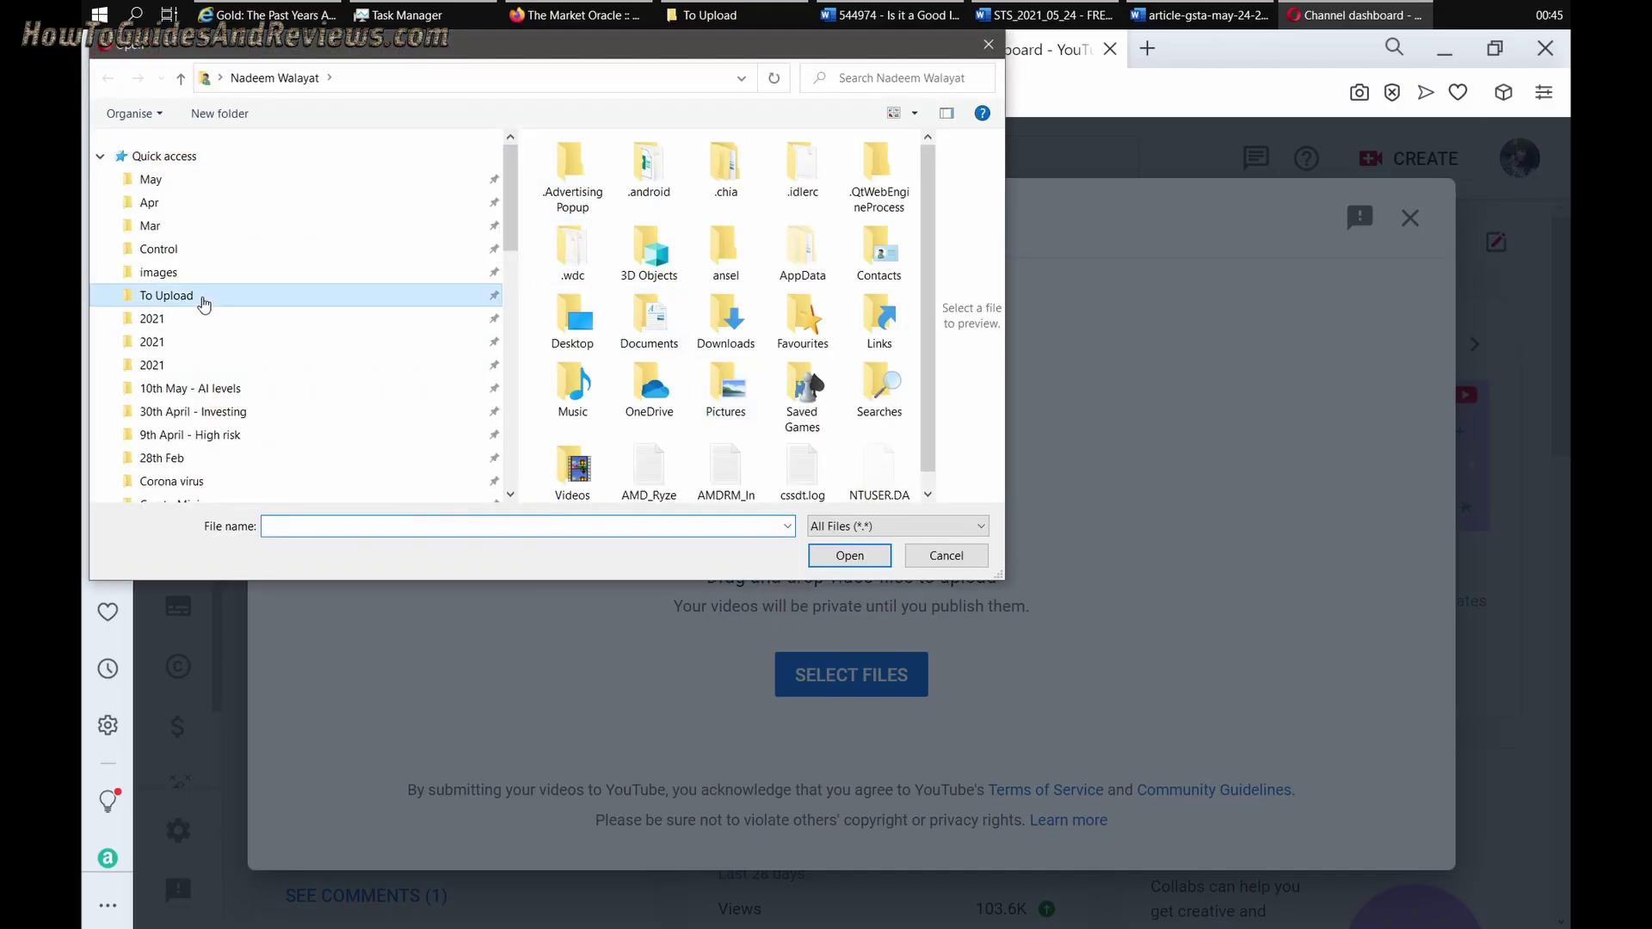
double_click(620, 170)
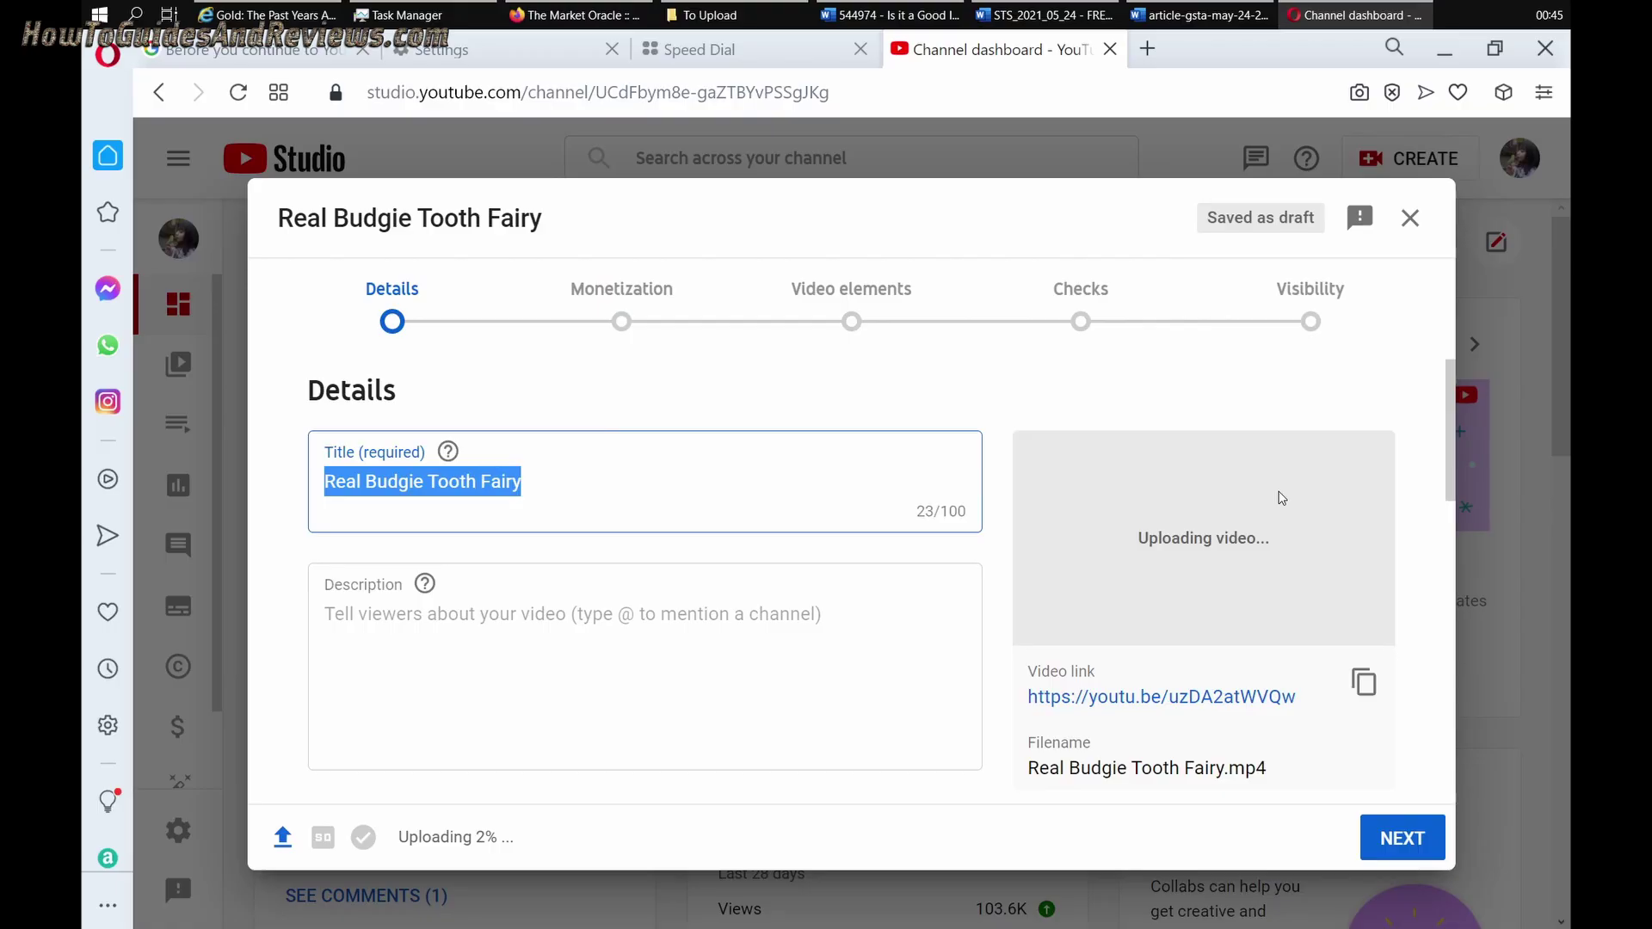
left_click(439, 52)
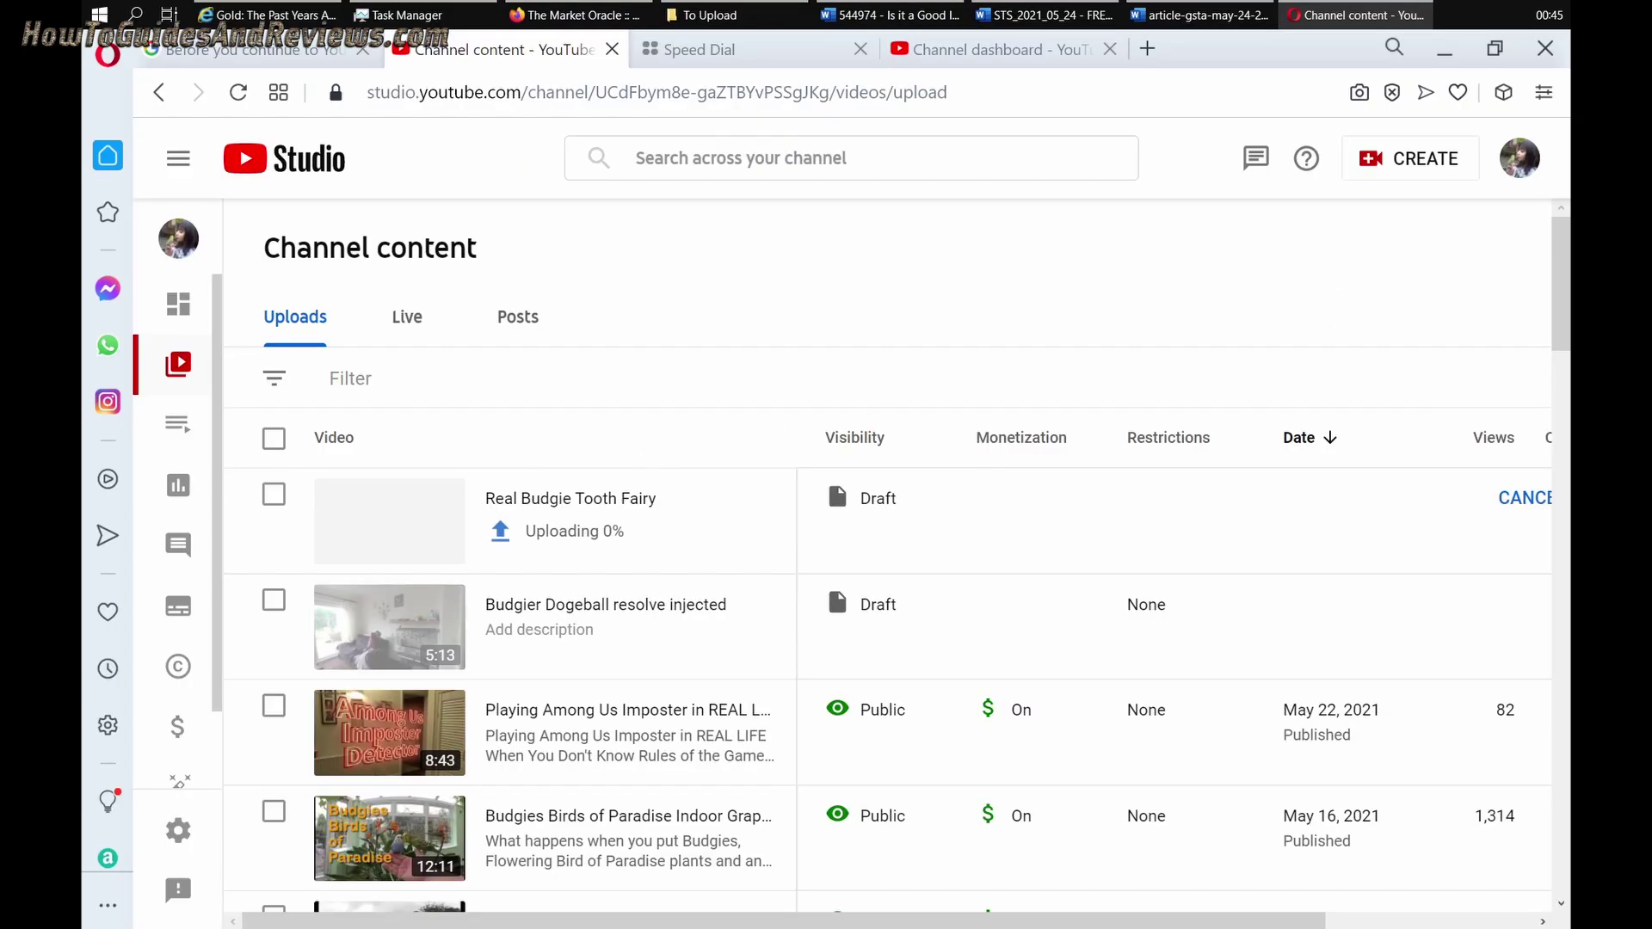
Cancel the Real Budgie Tooth Fairy upload, close its details on the dashboard tab, and reopen Content
left_click(1521, 499)
left_click(999, 595)
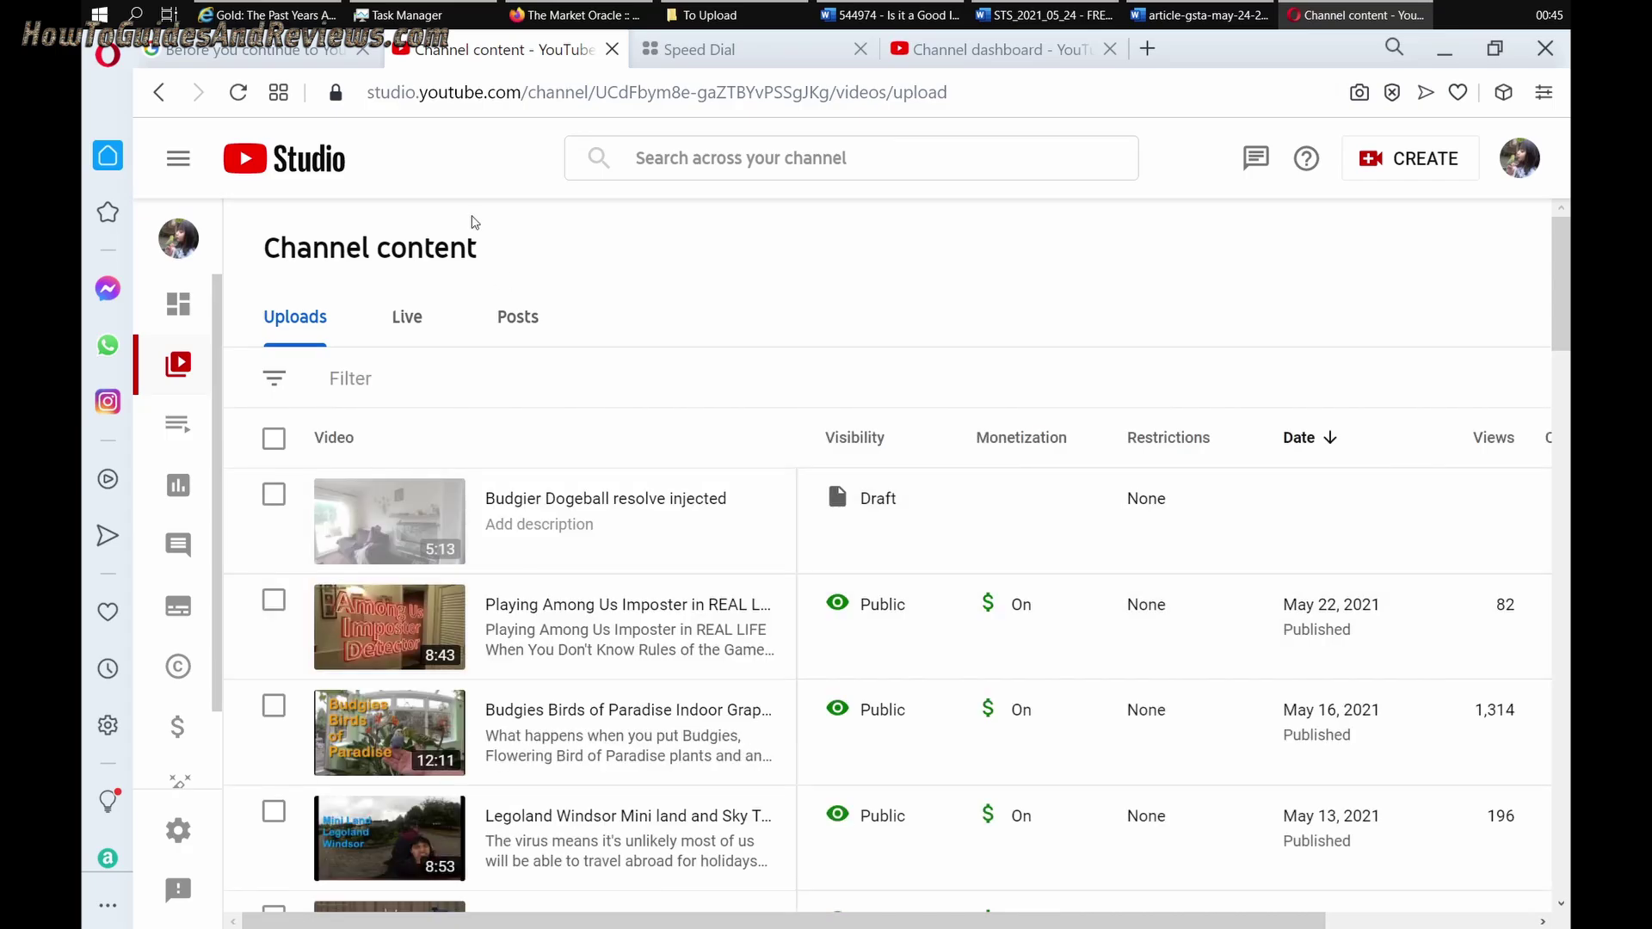
left_click(950, 48)
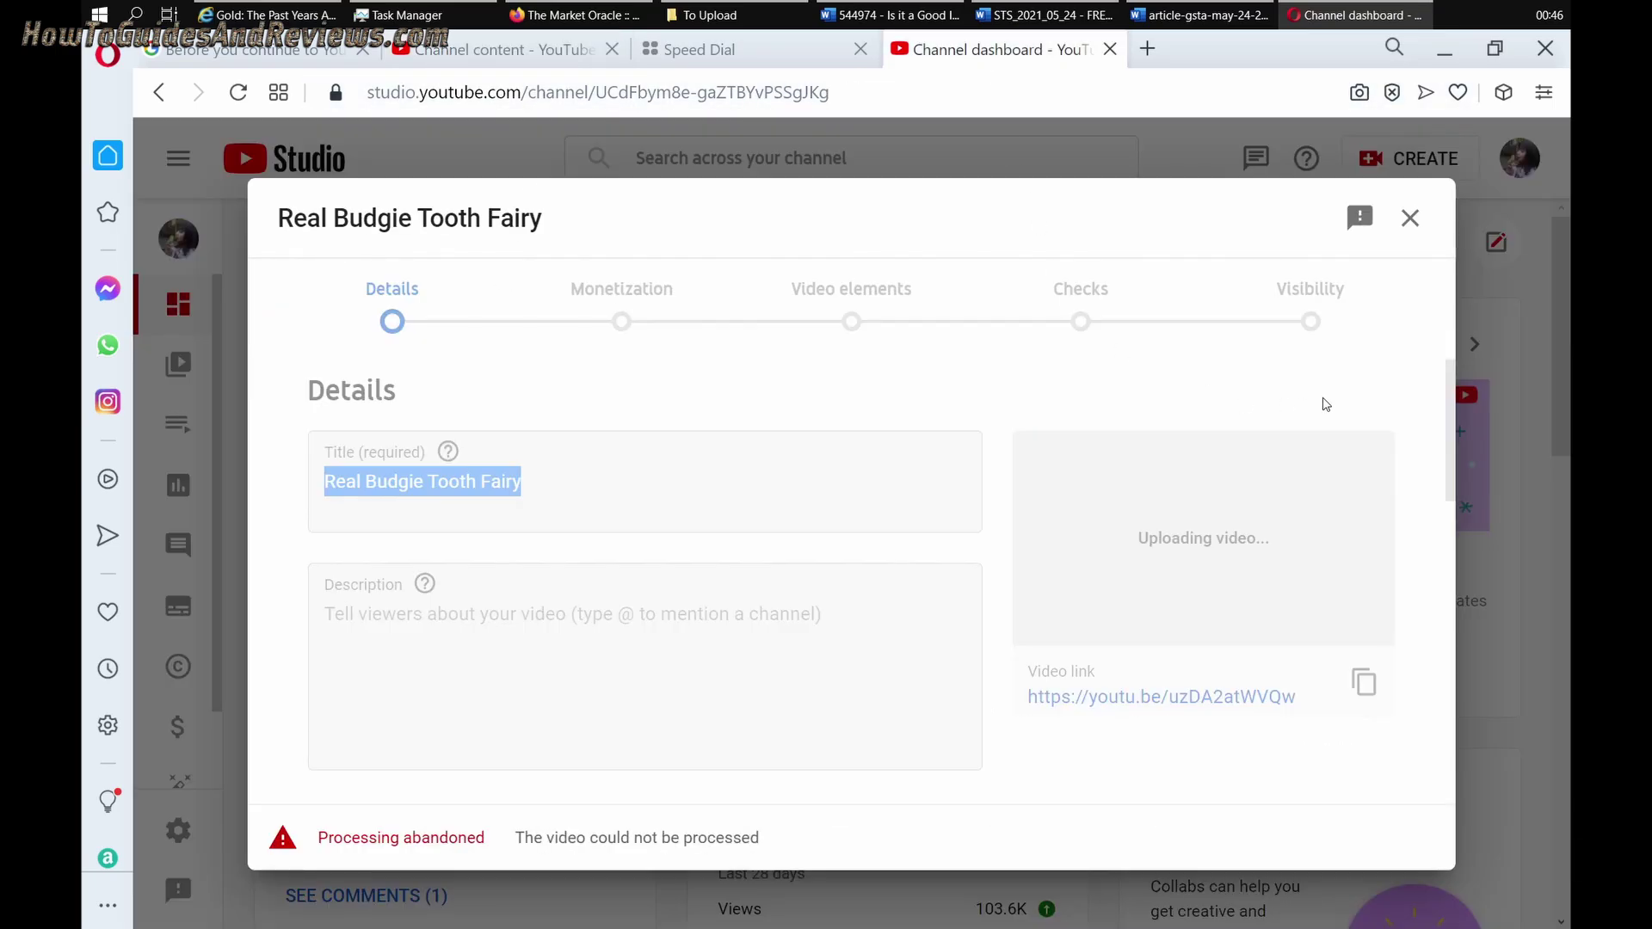
left_click(1411, 217)
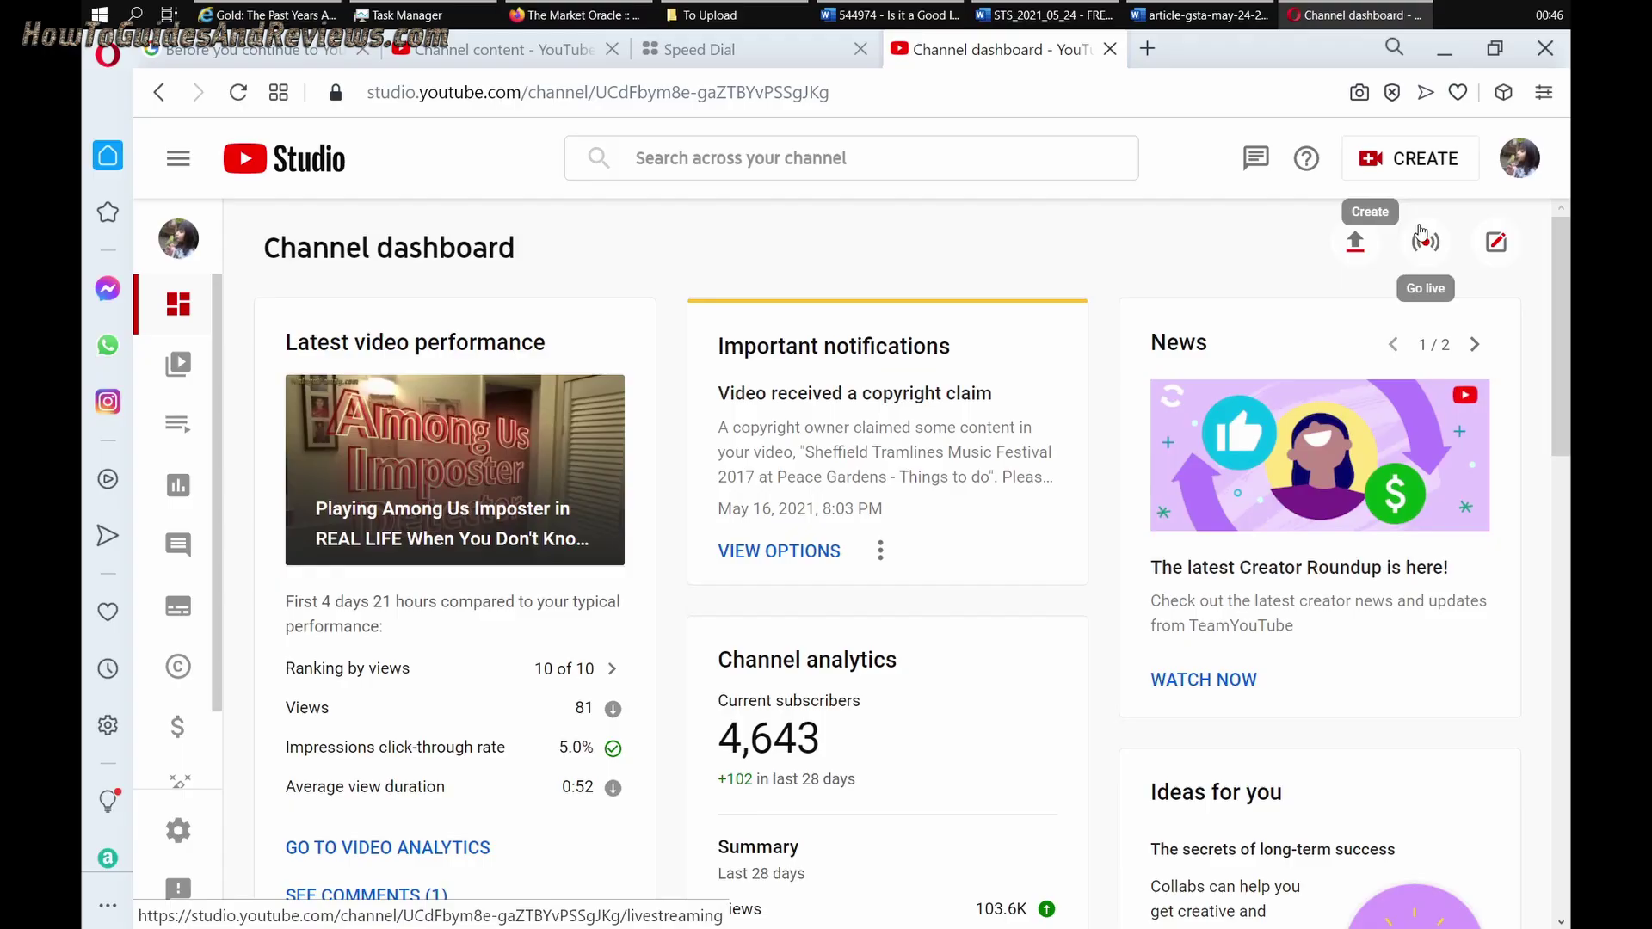
left_click(178, 364)
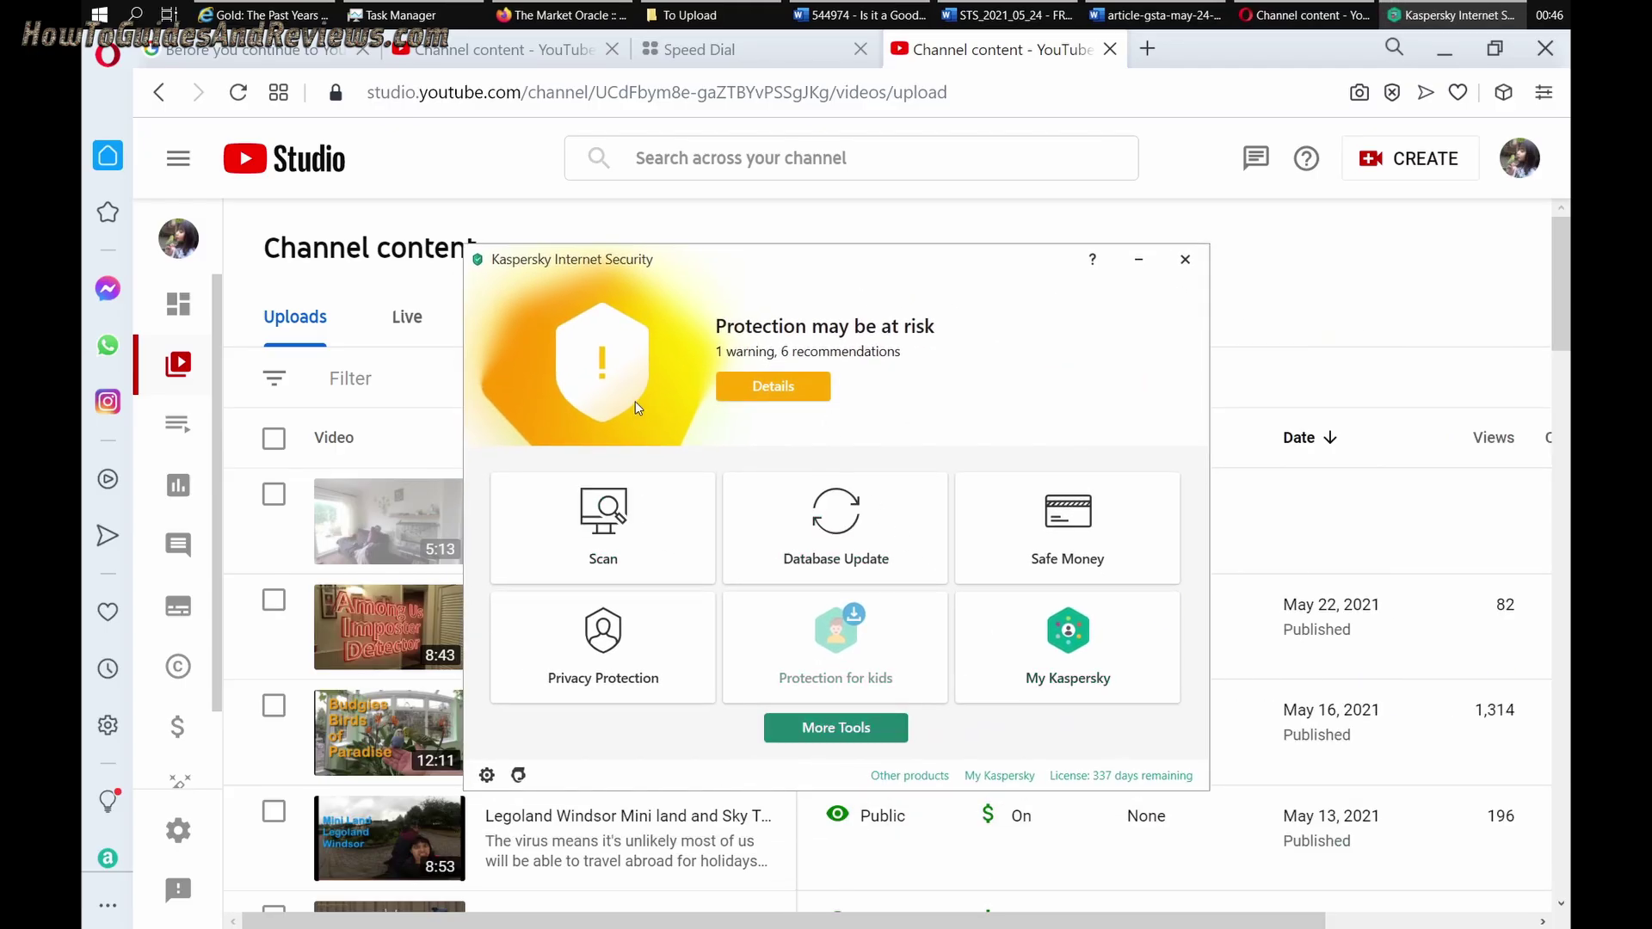
left_click(1185, 259)
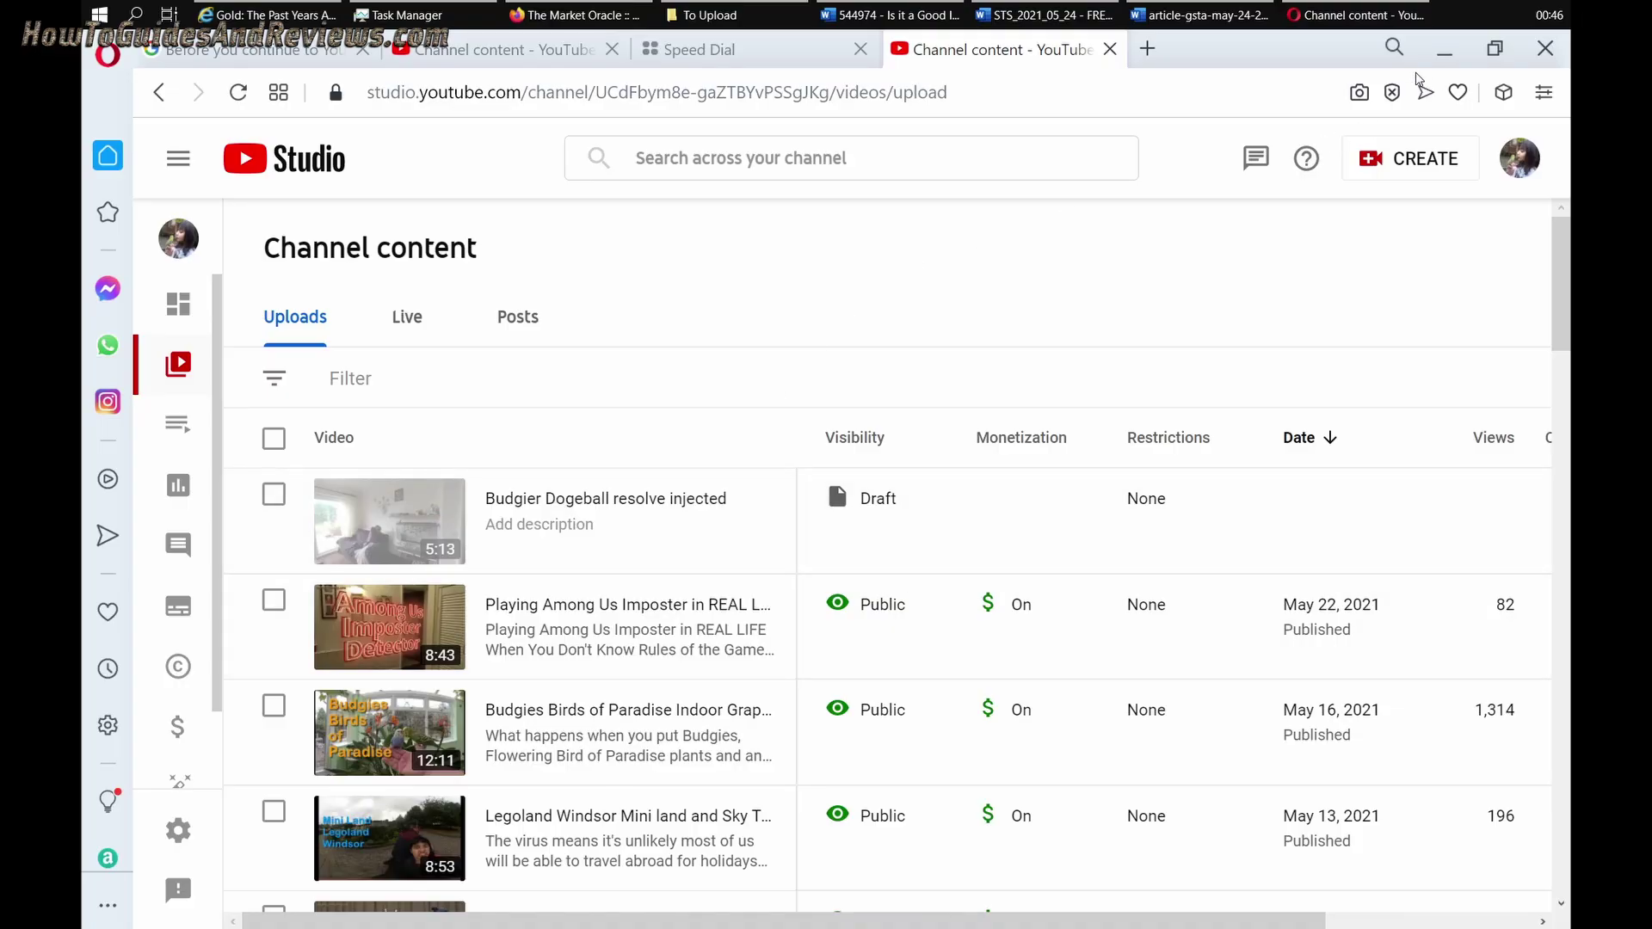
Close every tab, leaving YouTube Studio despite unsaved changes, and close the Opera window
left_click(1110, 49)
left_click(982, 222)
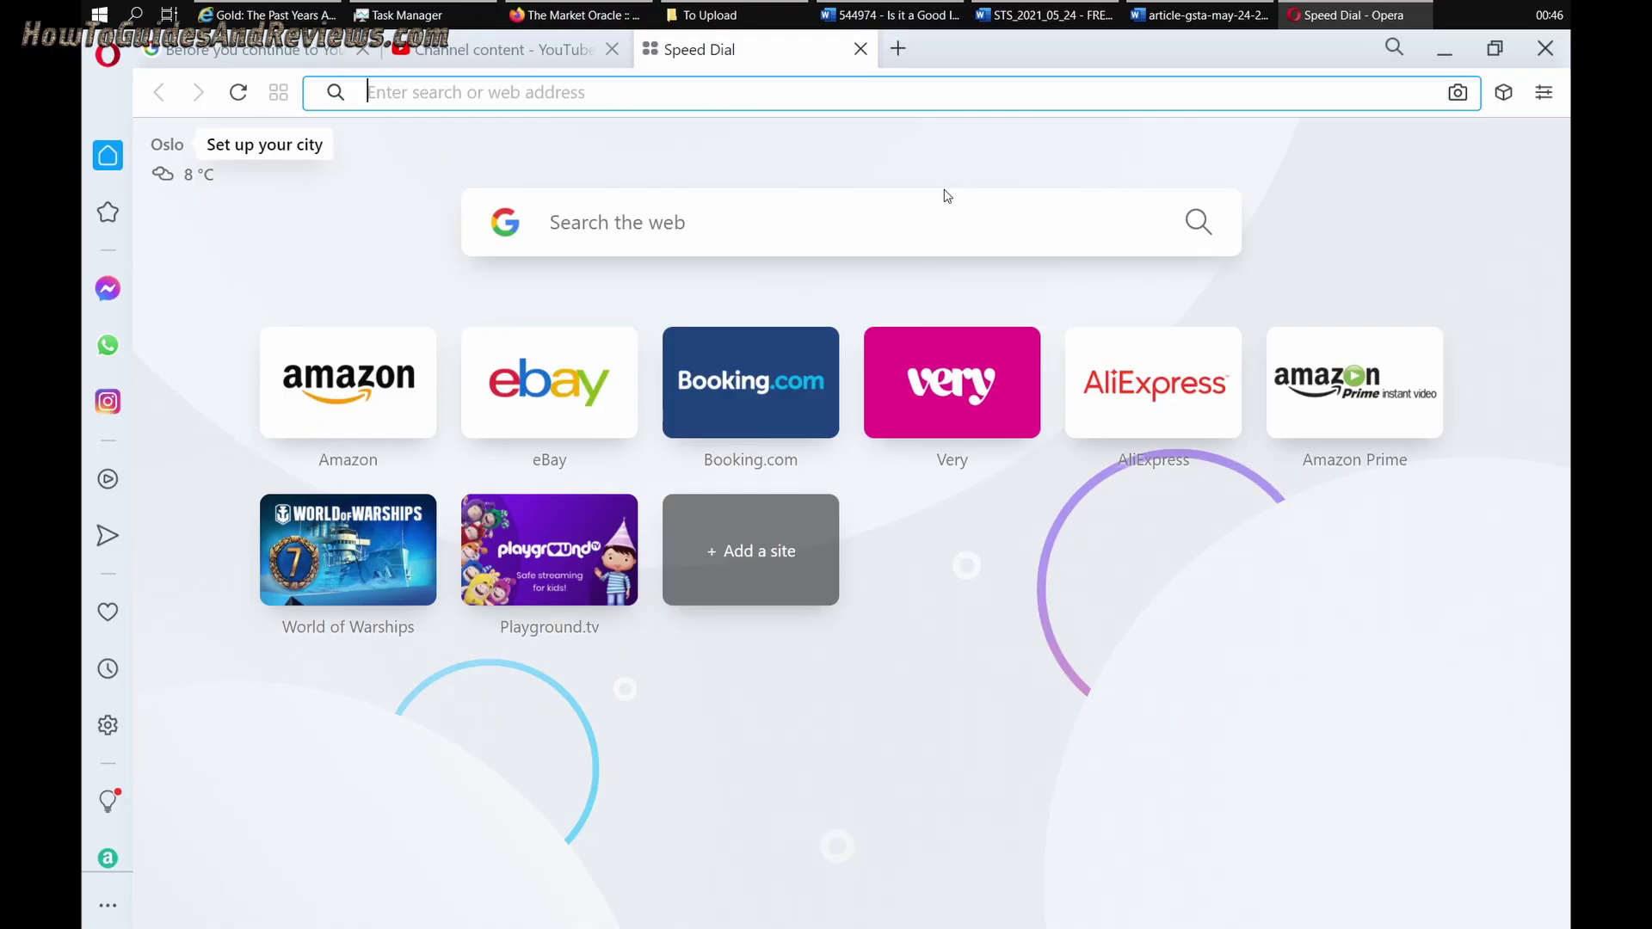
left_click(861, 50)
left_click(611, 49)
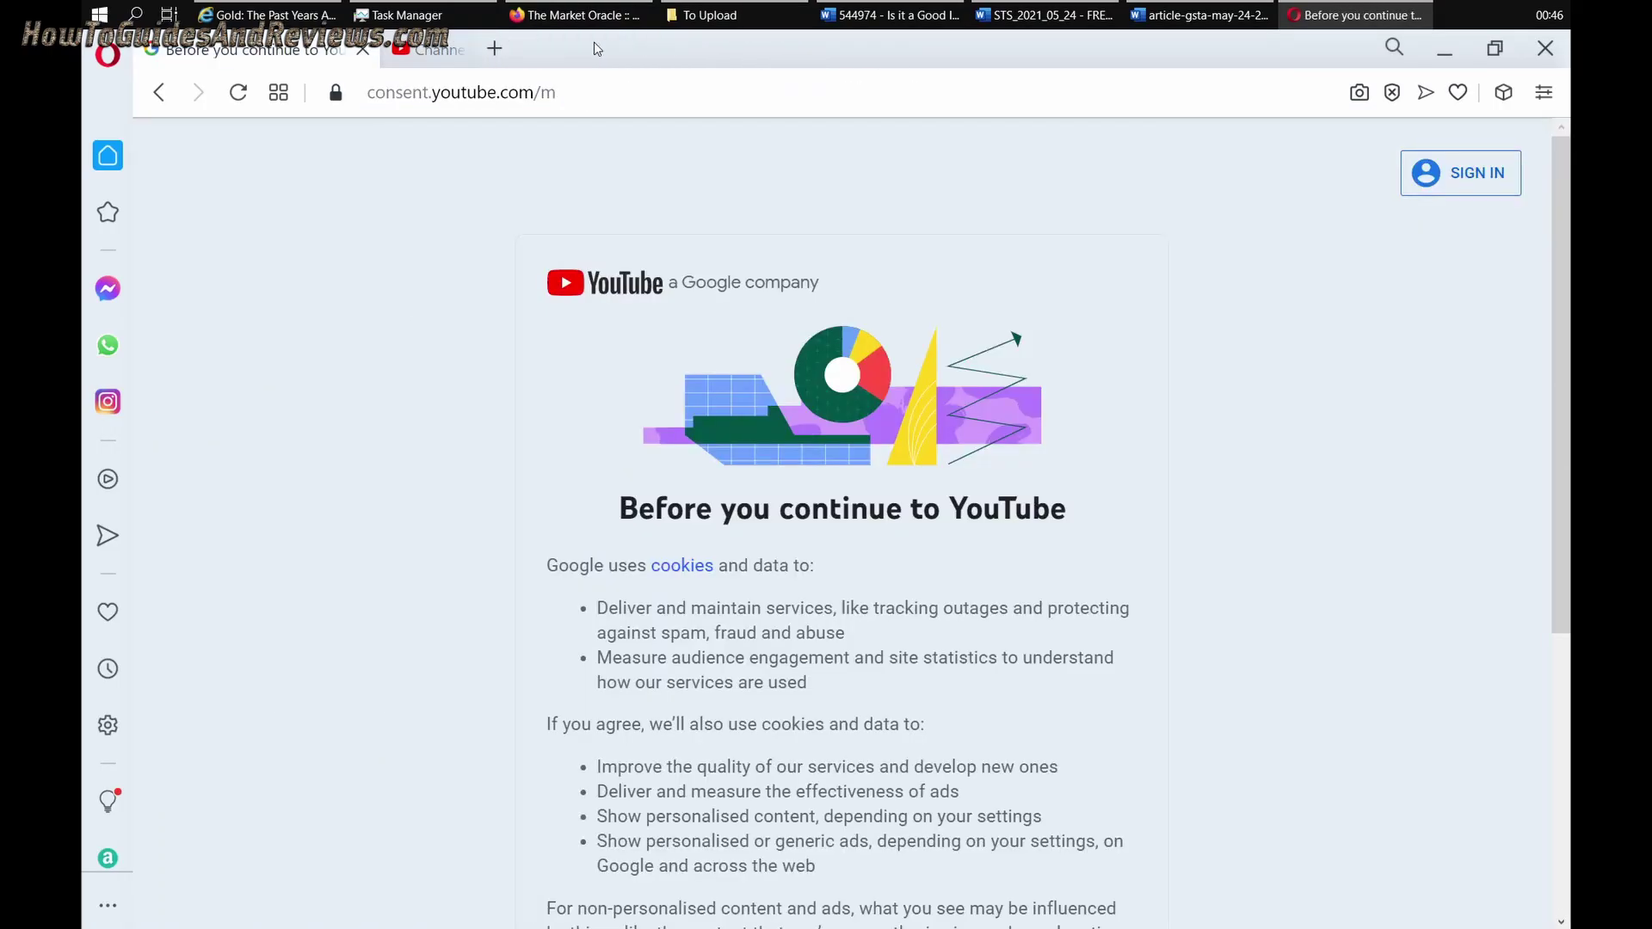
left_click(364, 52)
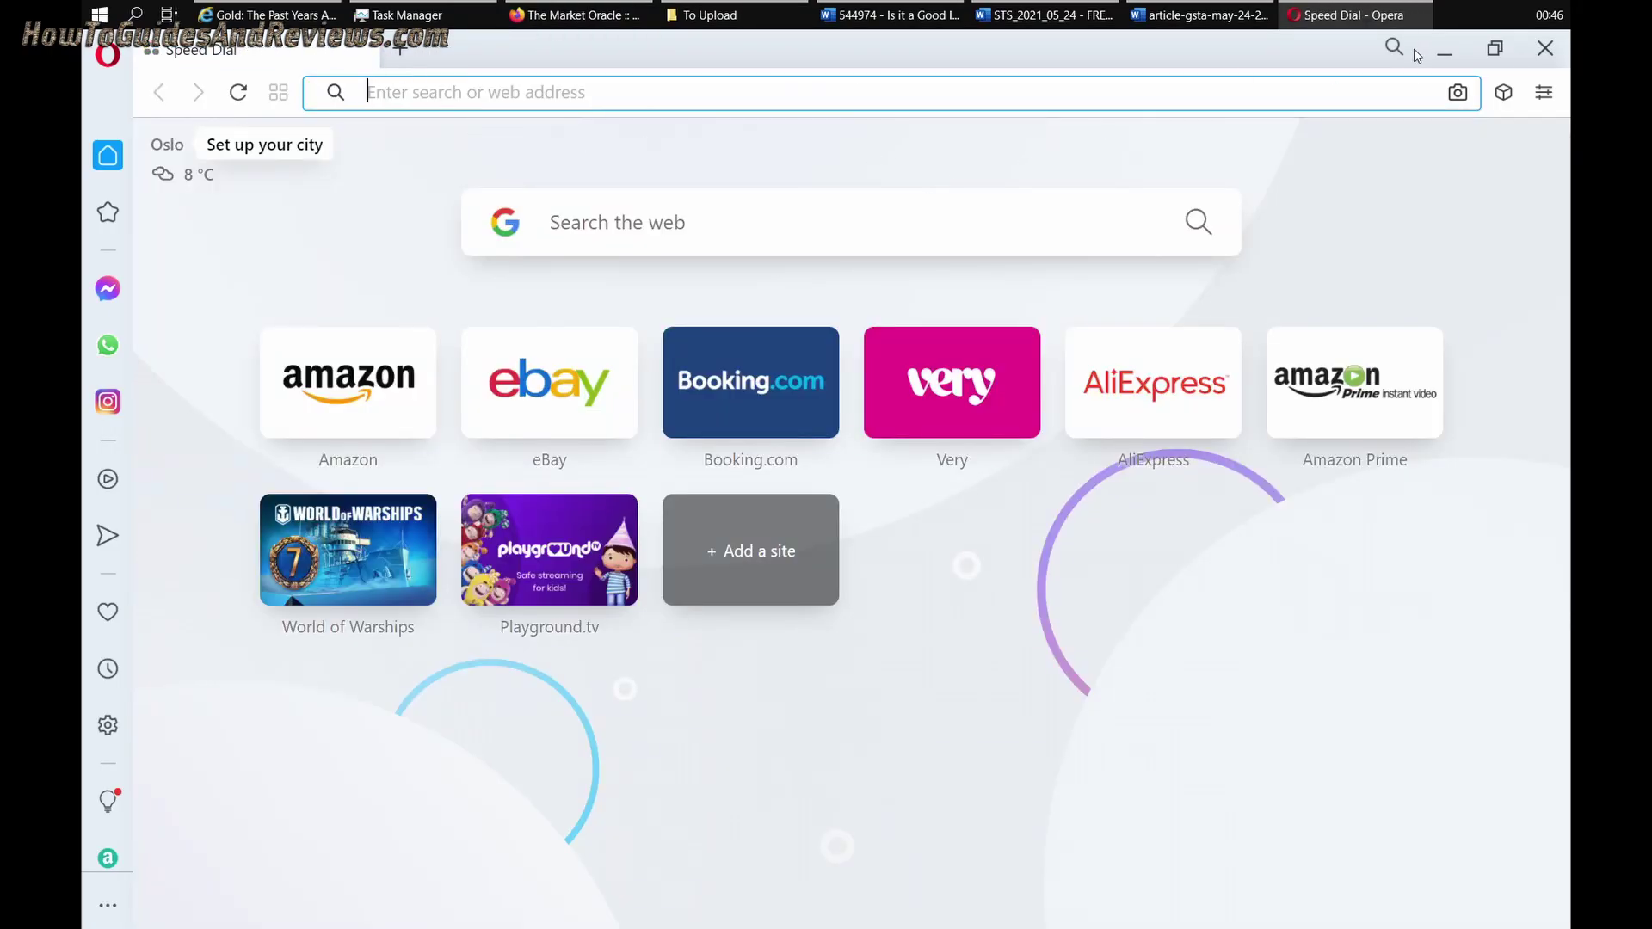
left_click(1546, 48)
Search 'you' and open YouTube Studio for the channel
type("youtube")
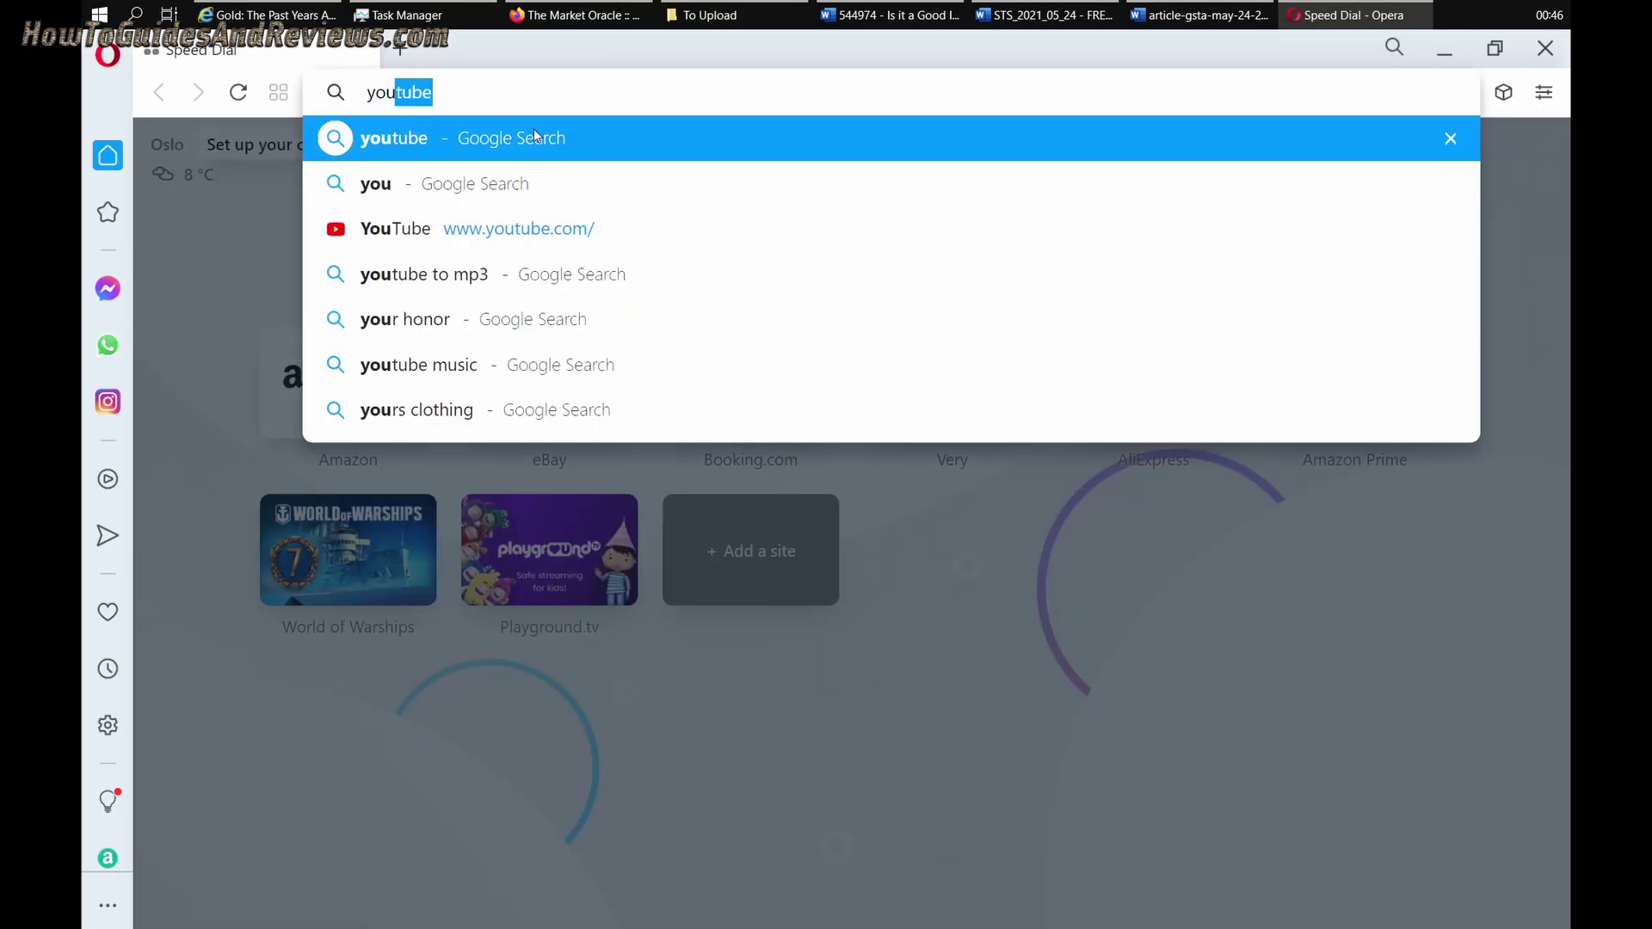
key("Return")
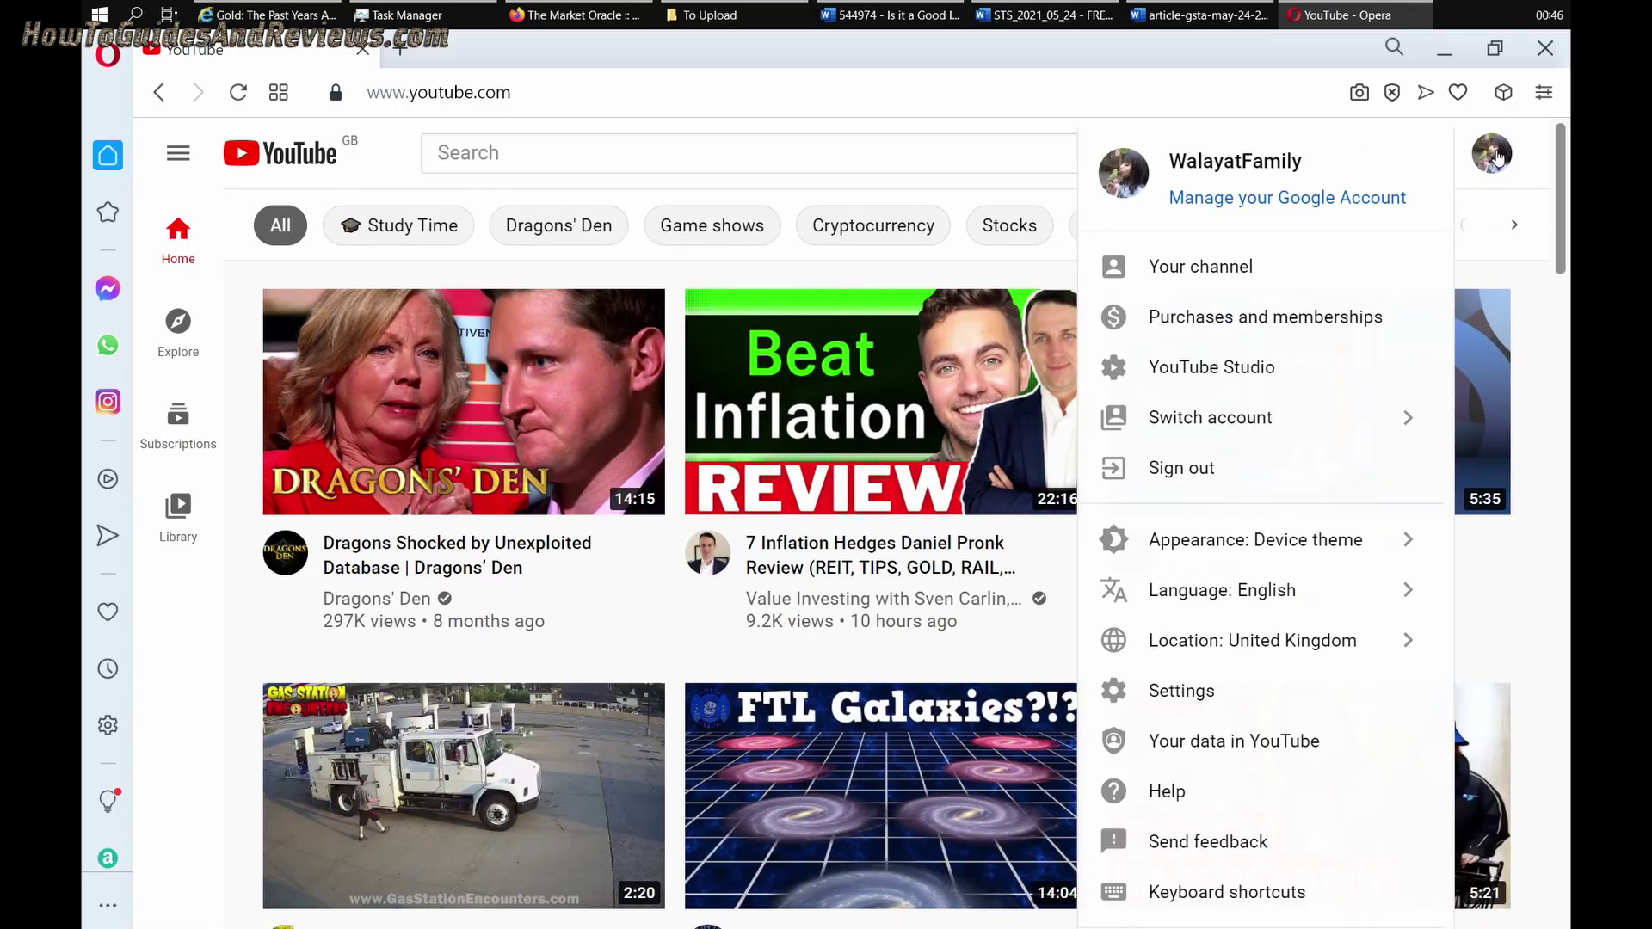
left_click(1269, 381)
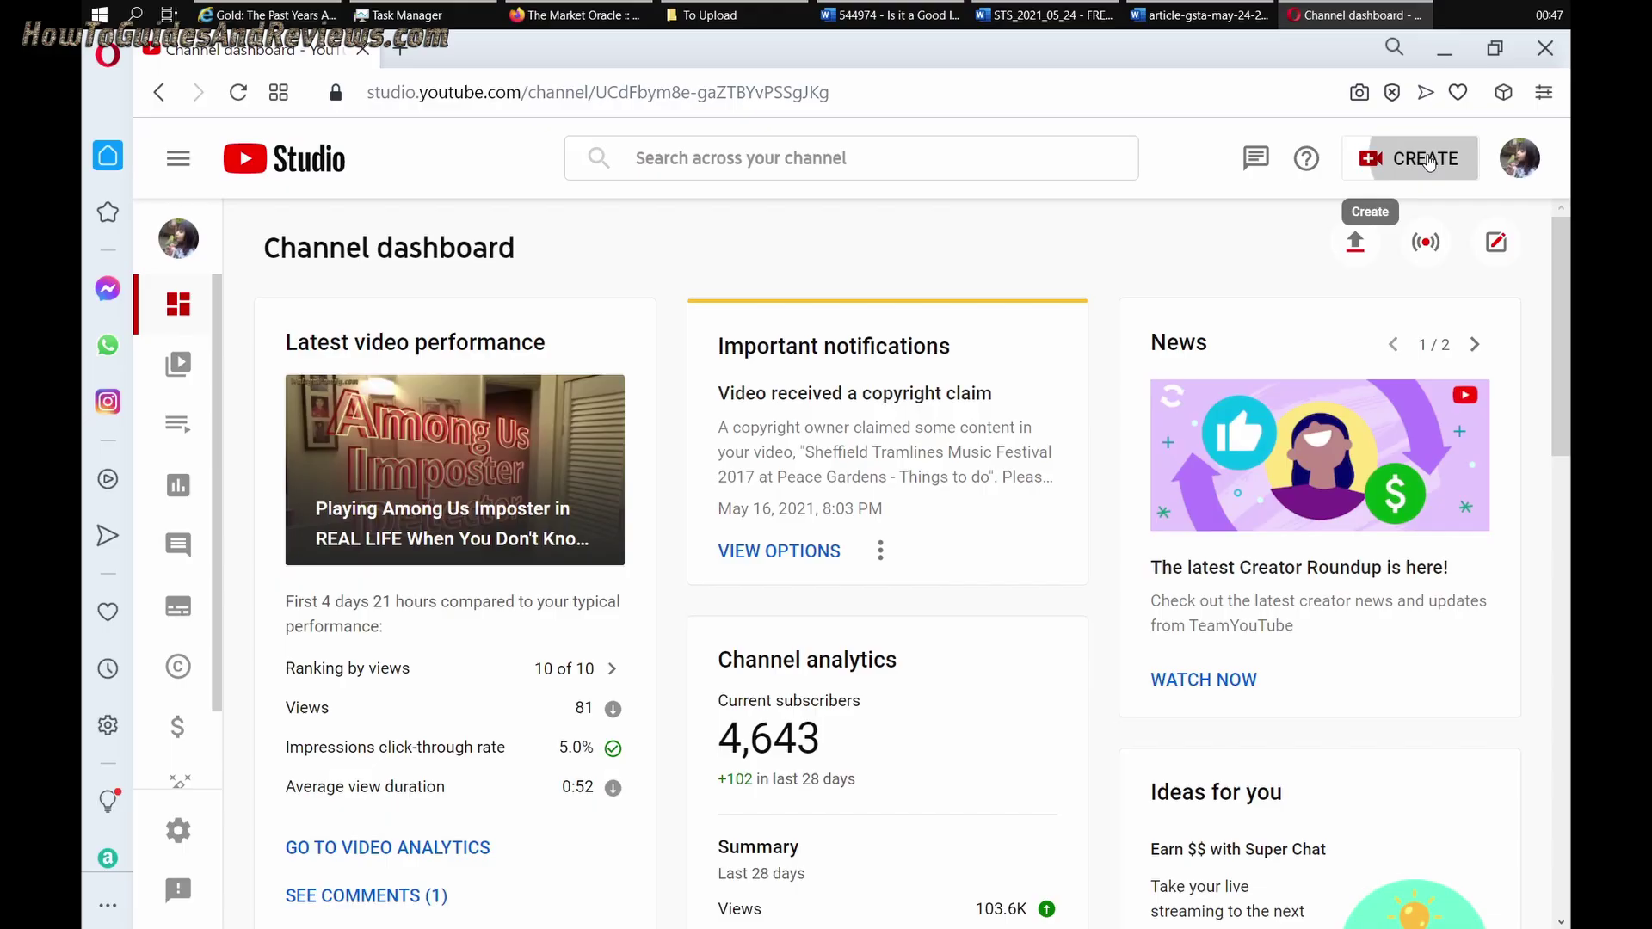
Upload Real Budgie Tooth Fairy.mp4 via CREATE > Upload videos, showing all files in the Open dialog
left_click(1392, 155)
left_click(1355, 211)
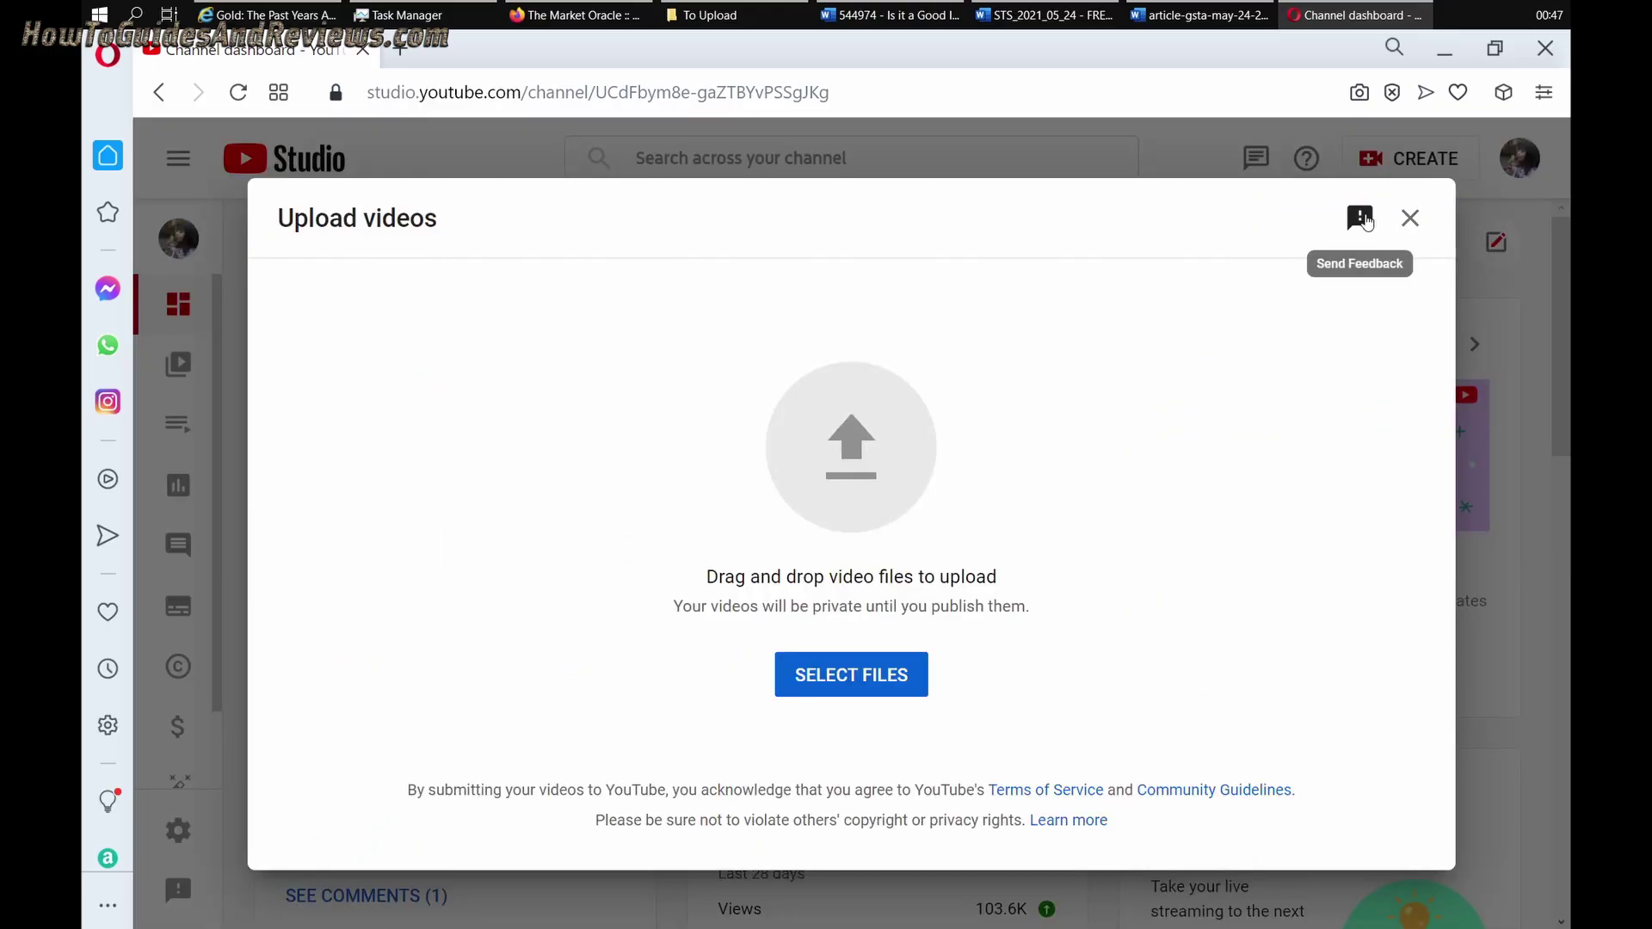
left_click(856, 382)
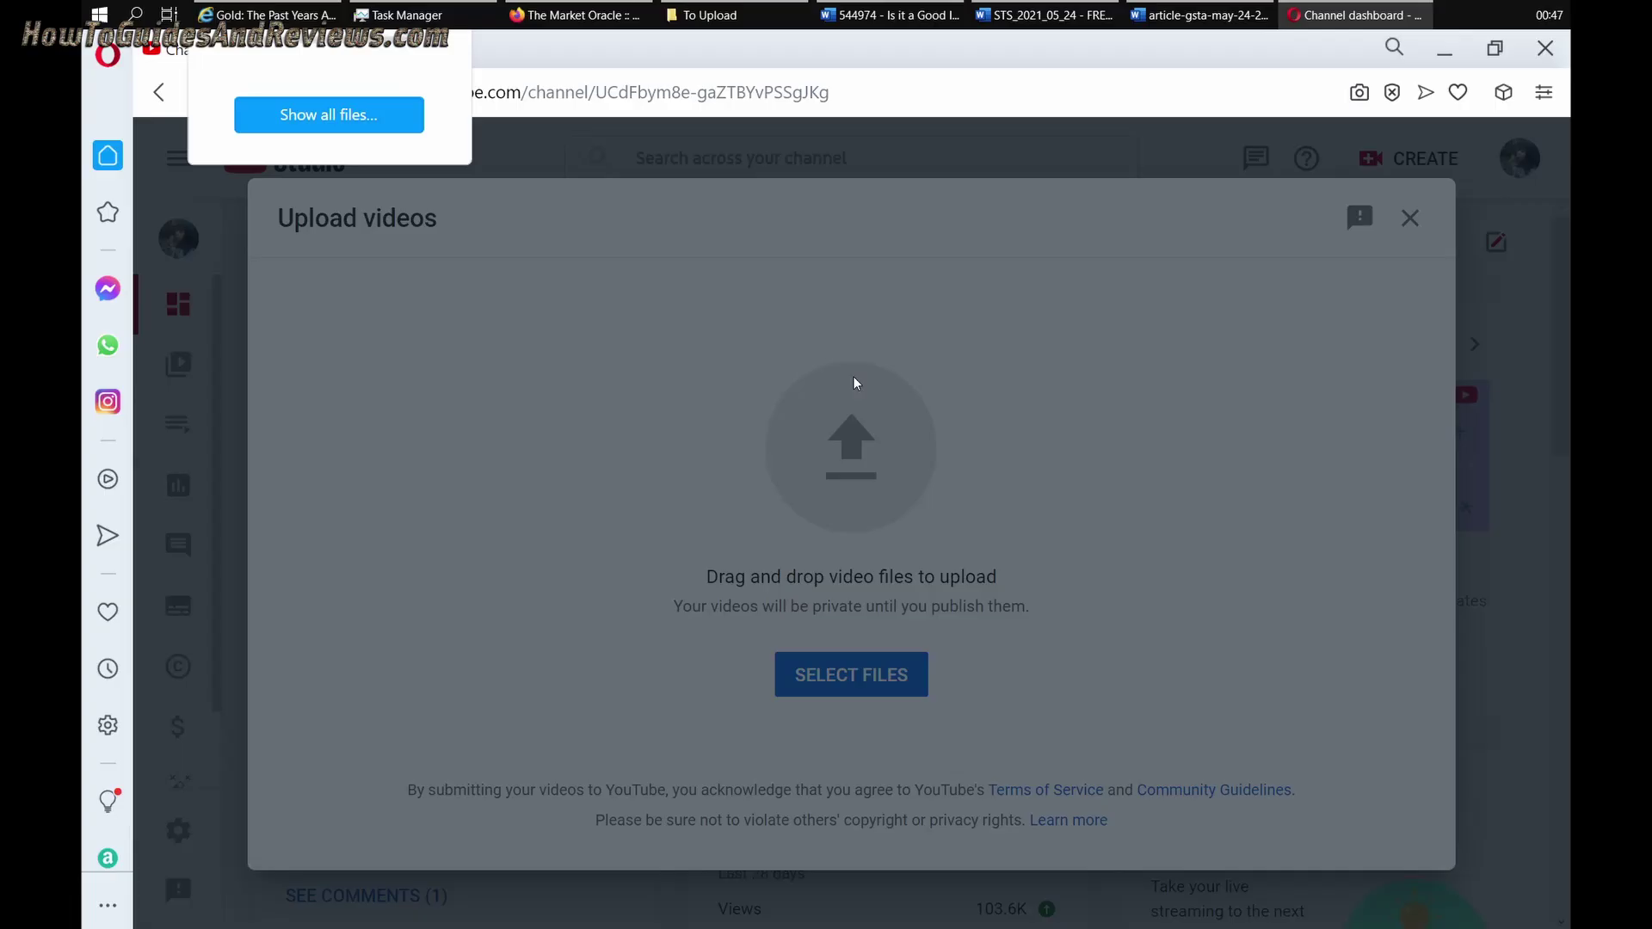
left_click(342, 116)
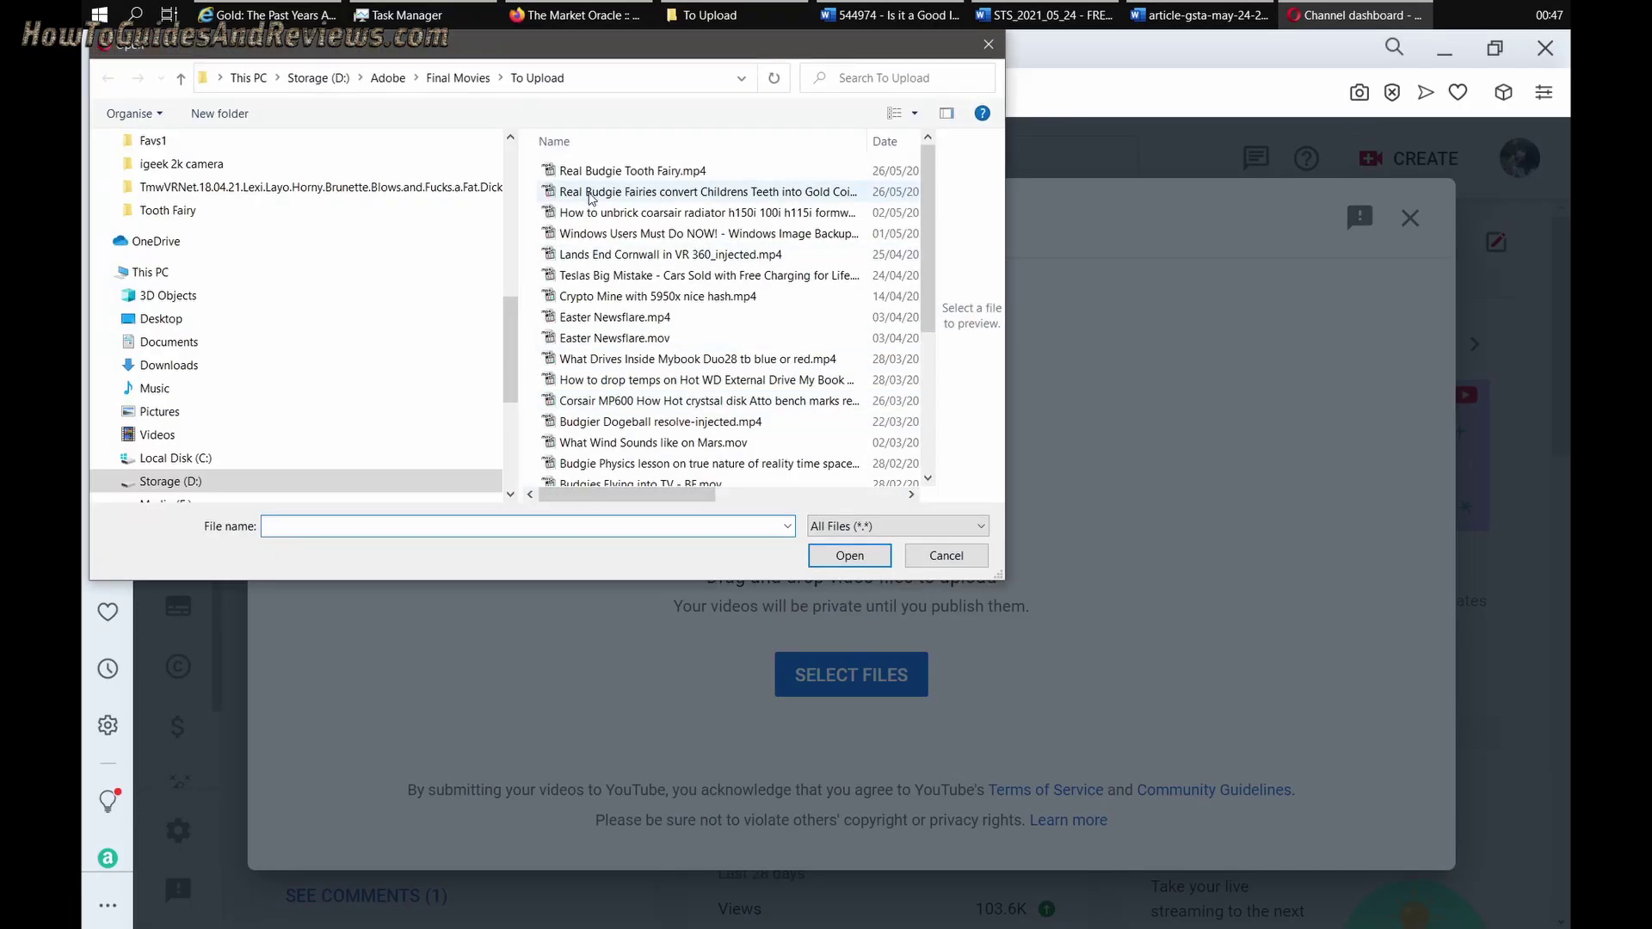
double_click(591, 172)
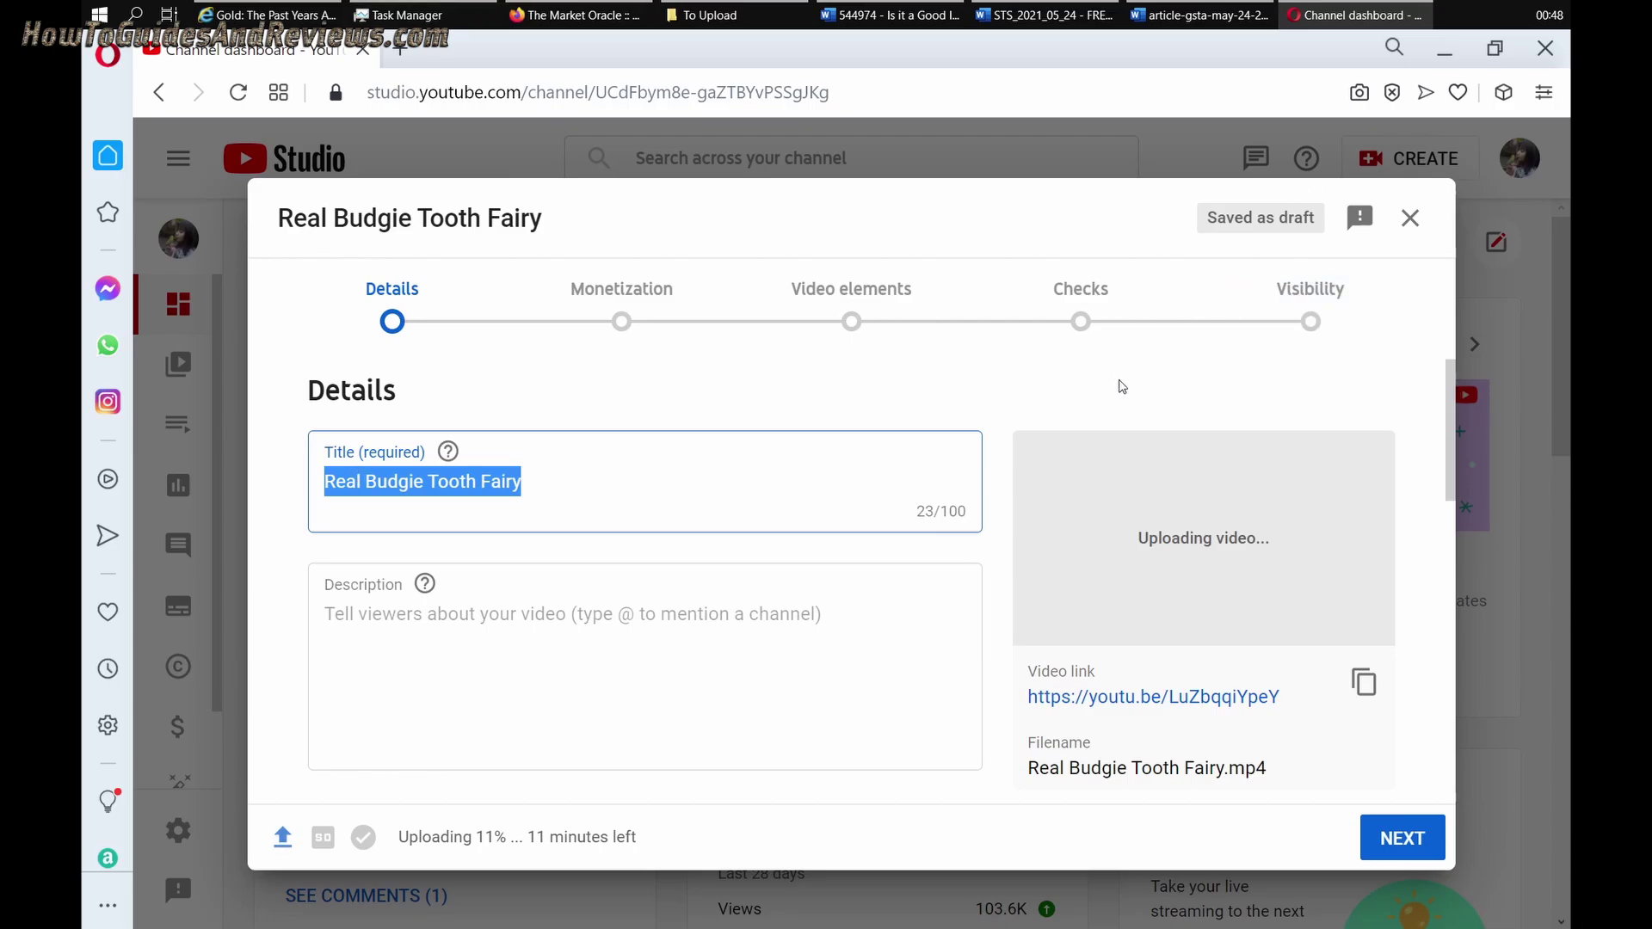
In a new tab, search 'youtube', reach YouTube Studio, and check the draft's upload progress in Content
left_click(402, 51)
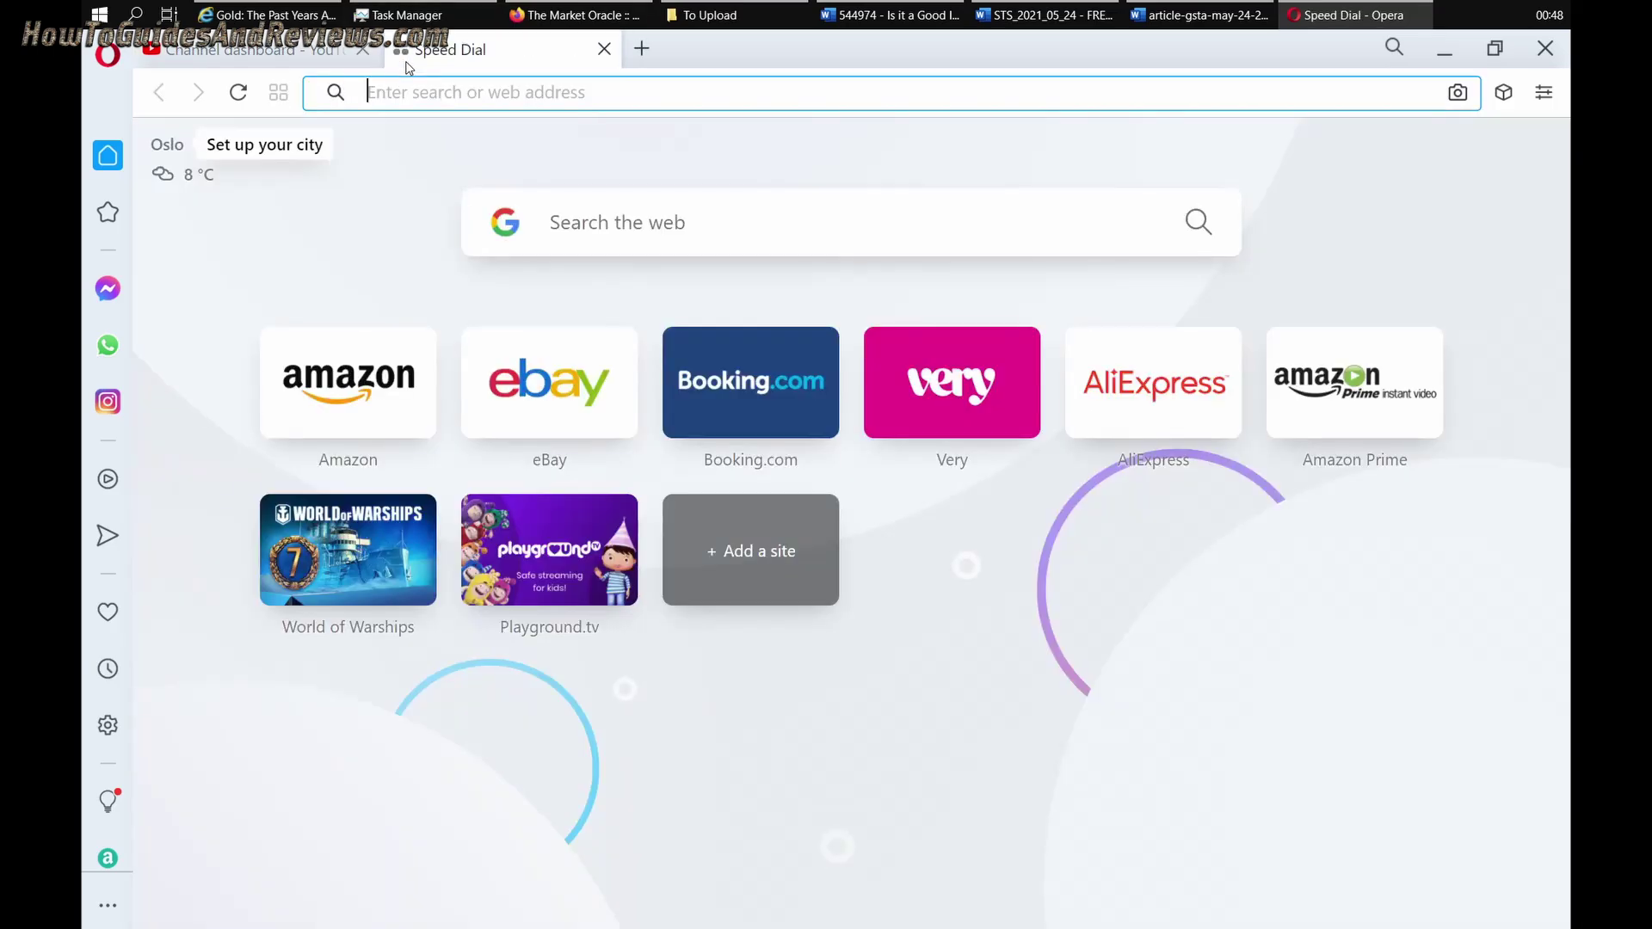
type("youtube")
key("Return")
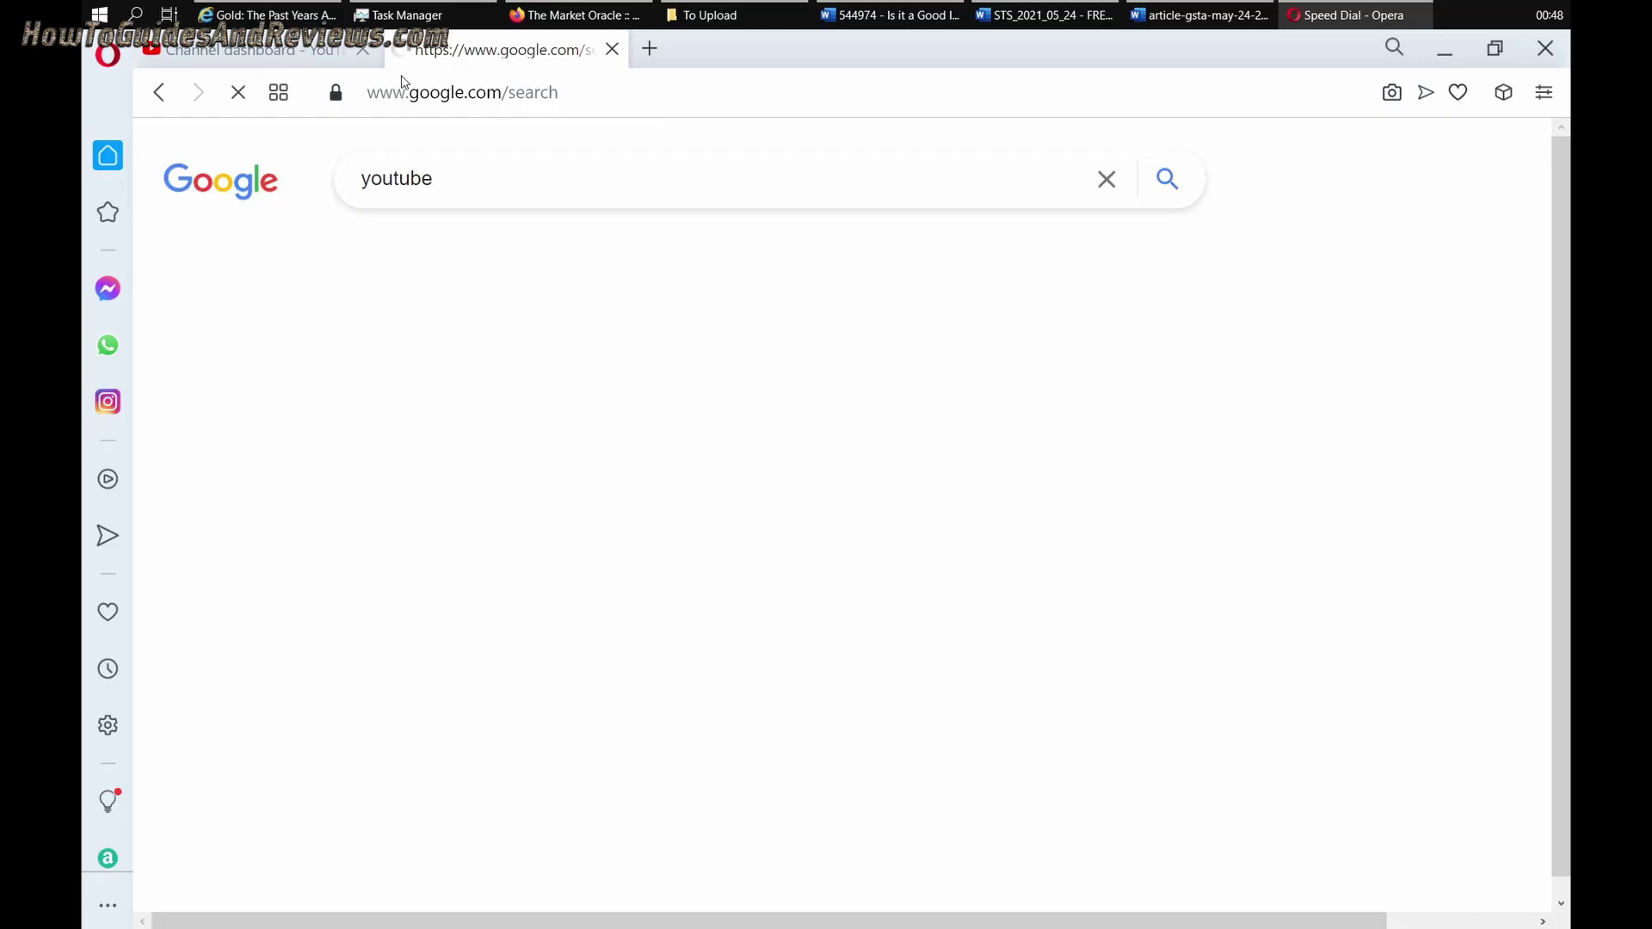
left_click(435, 394)
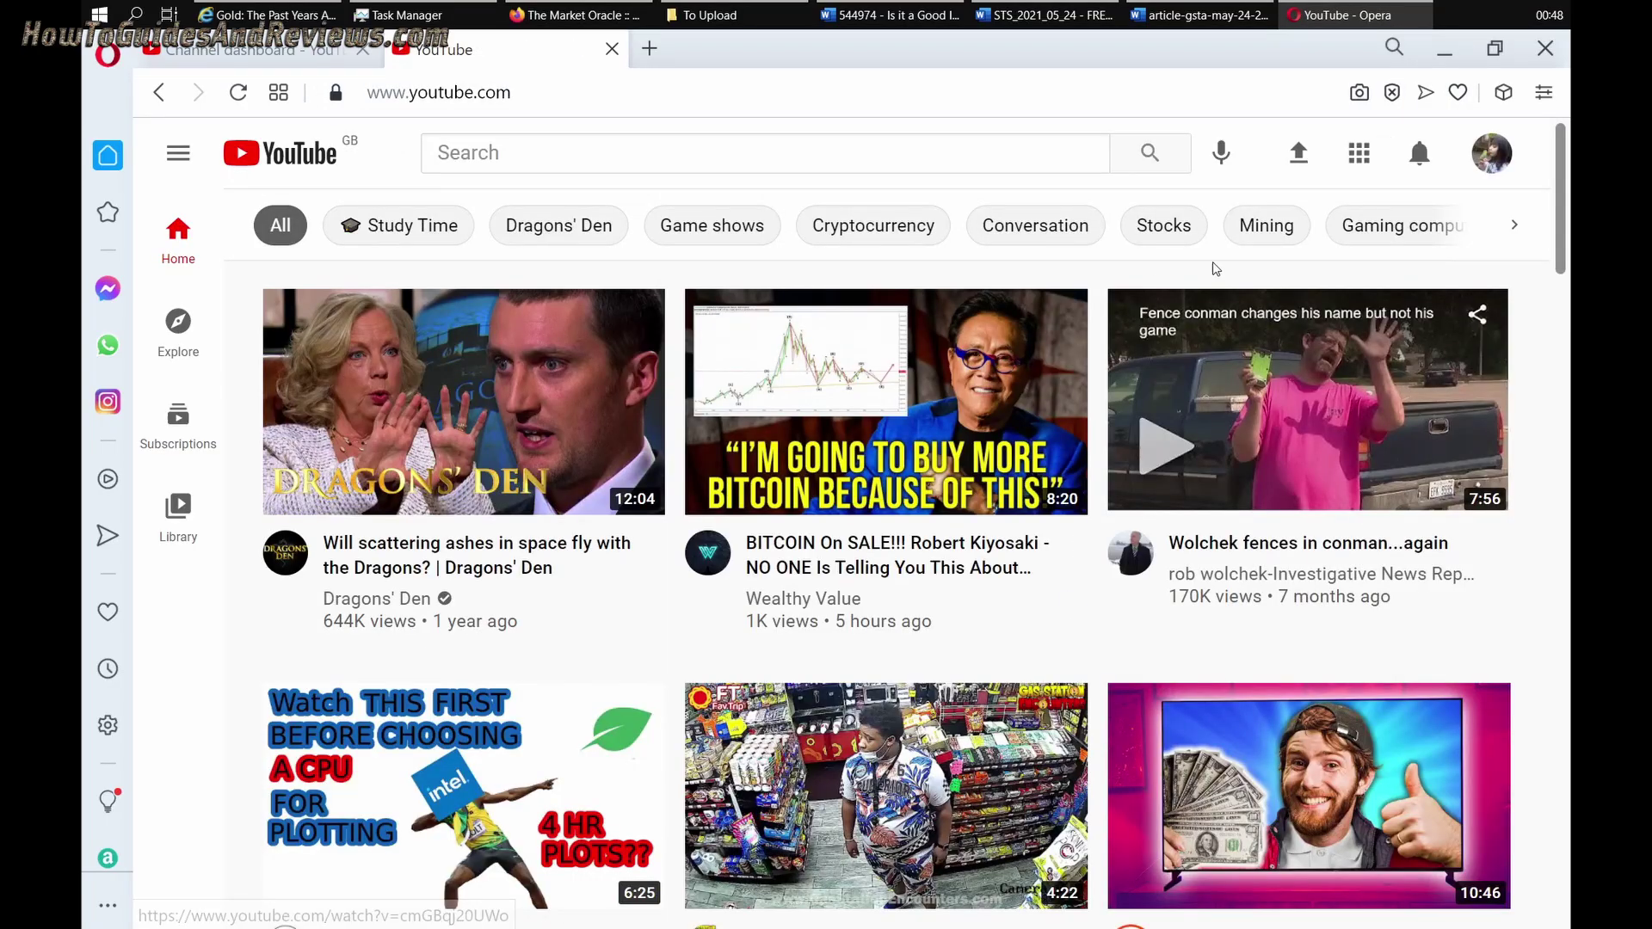
left_click(1492, 154)
left_click(1286, 376)
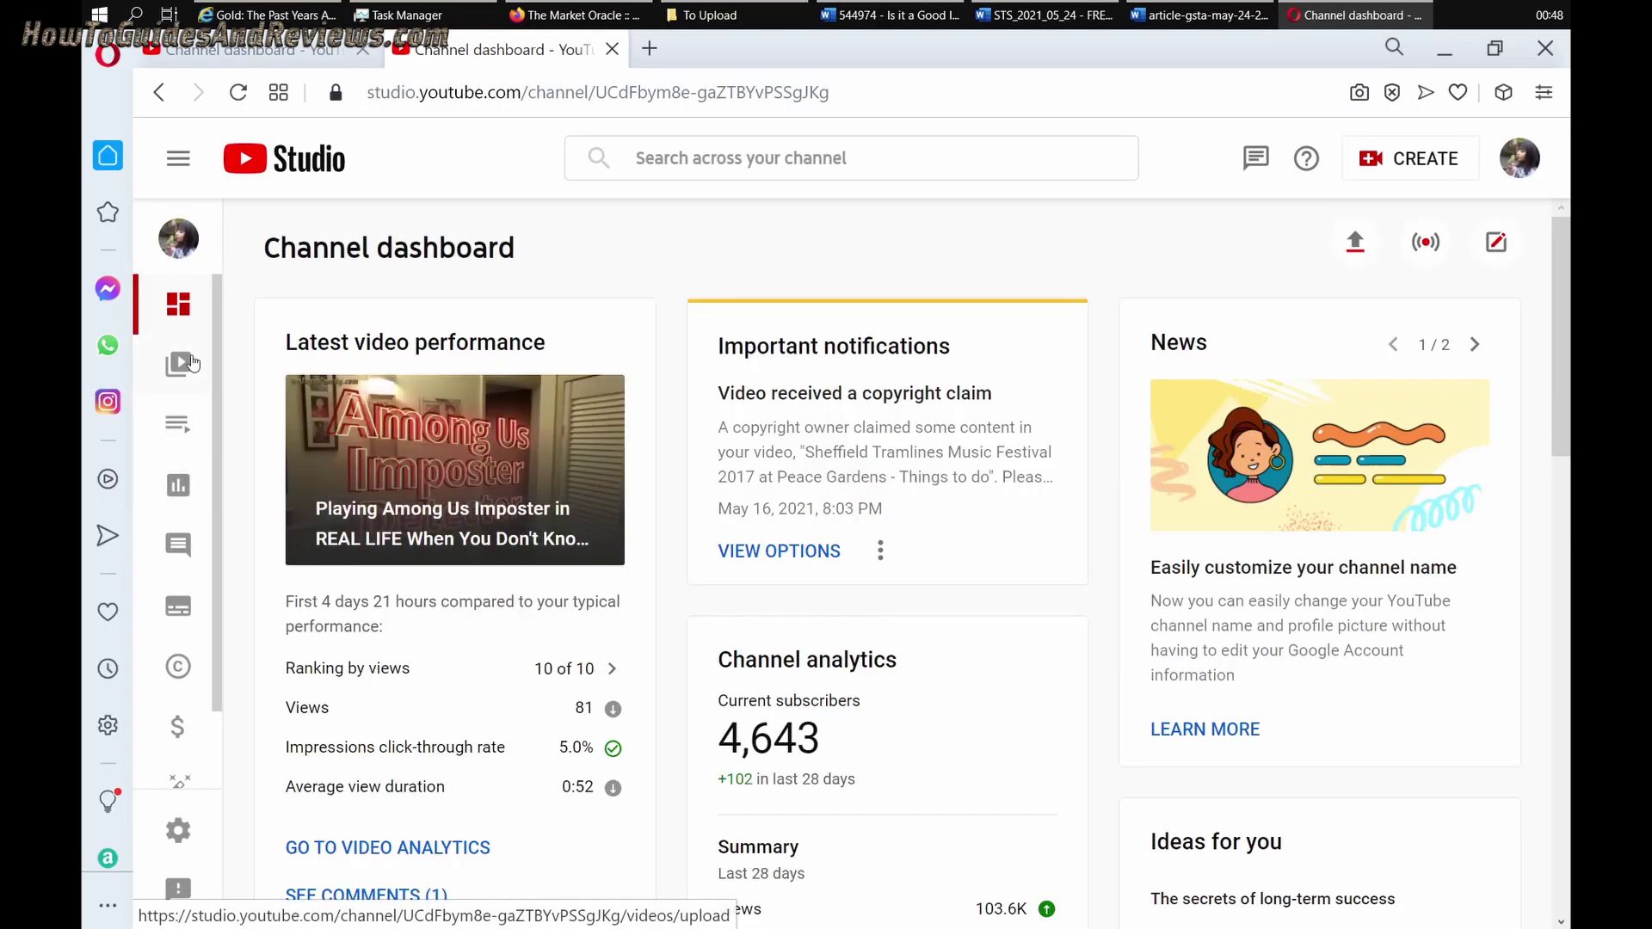
left_click(177, 366)
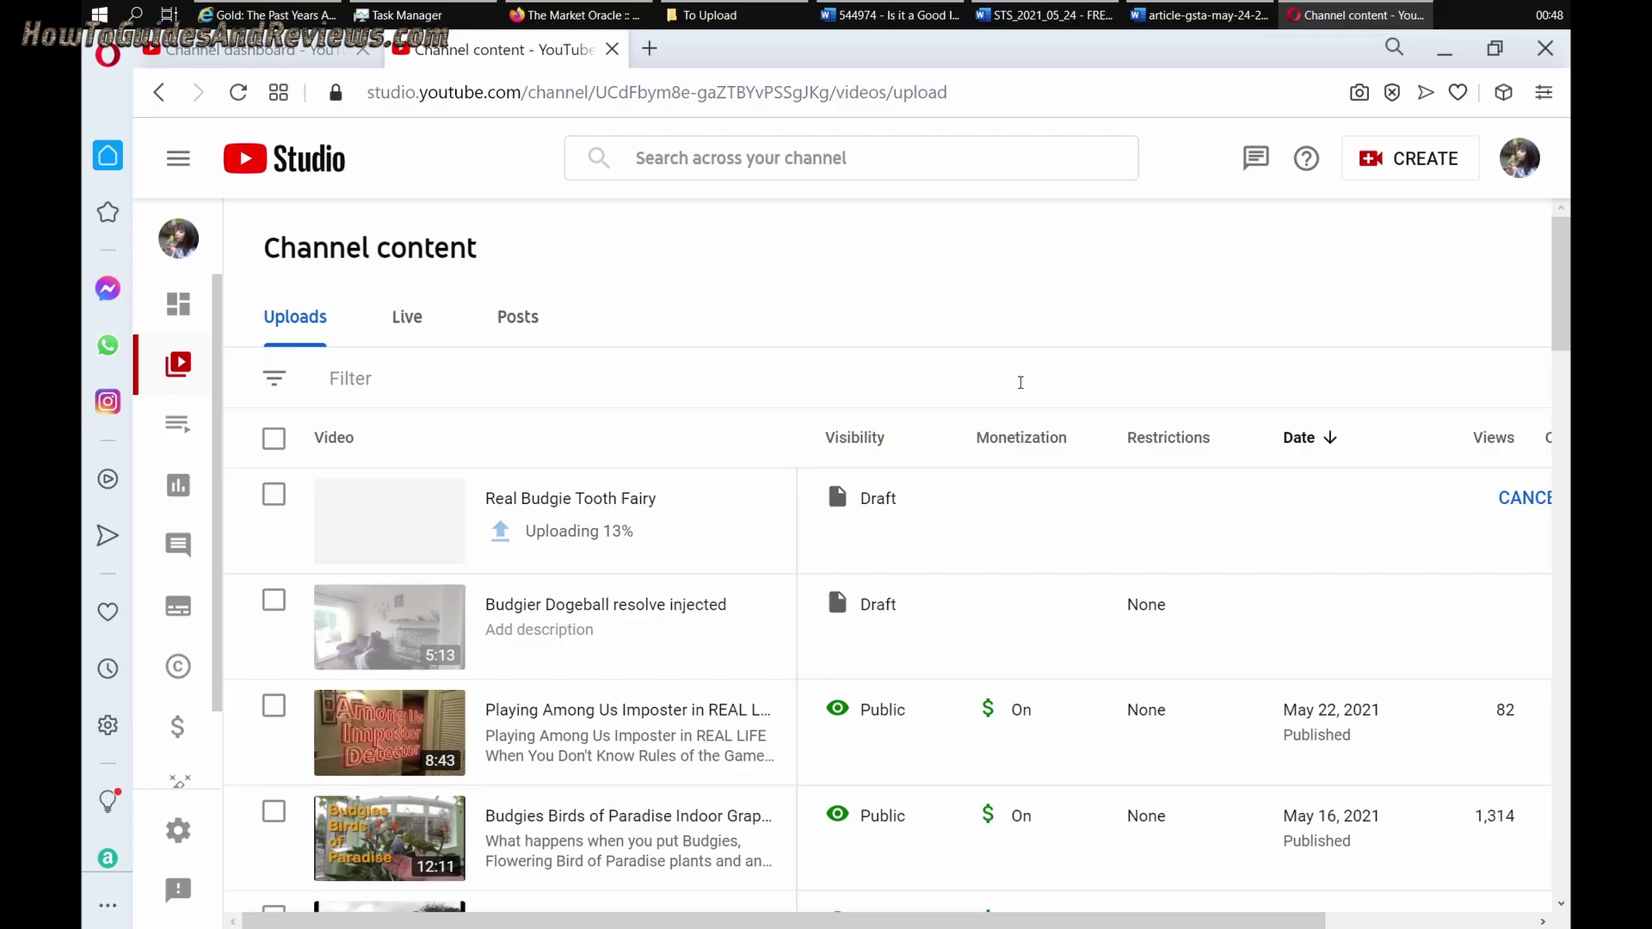
mouse_move(687, 552)
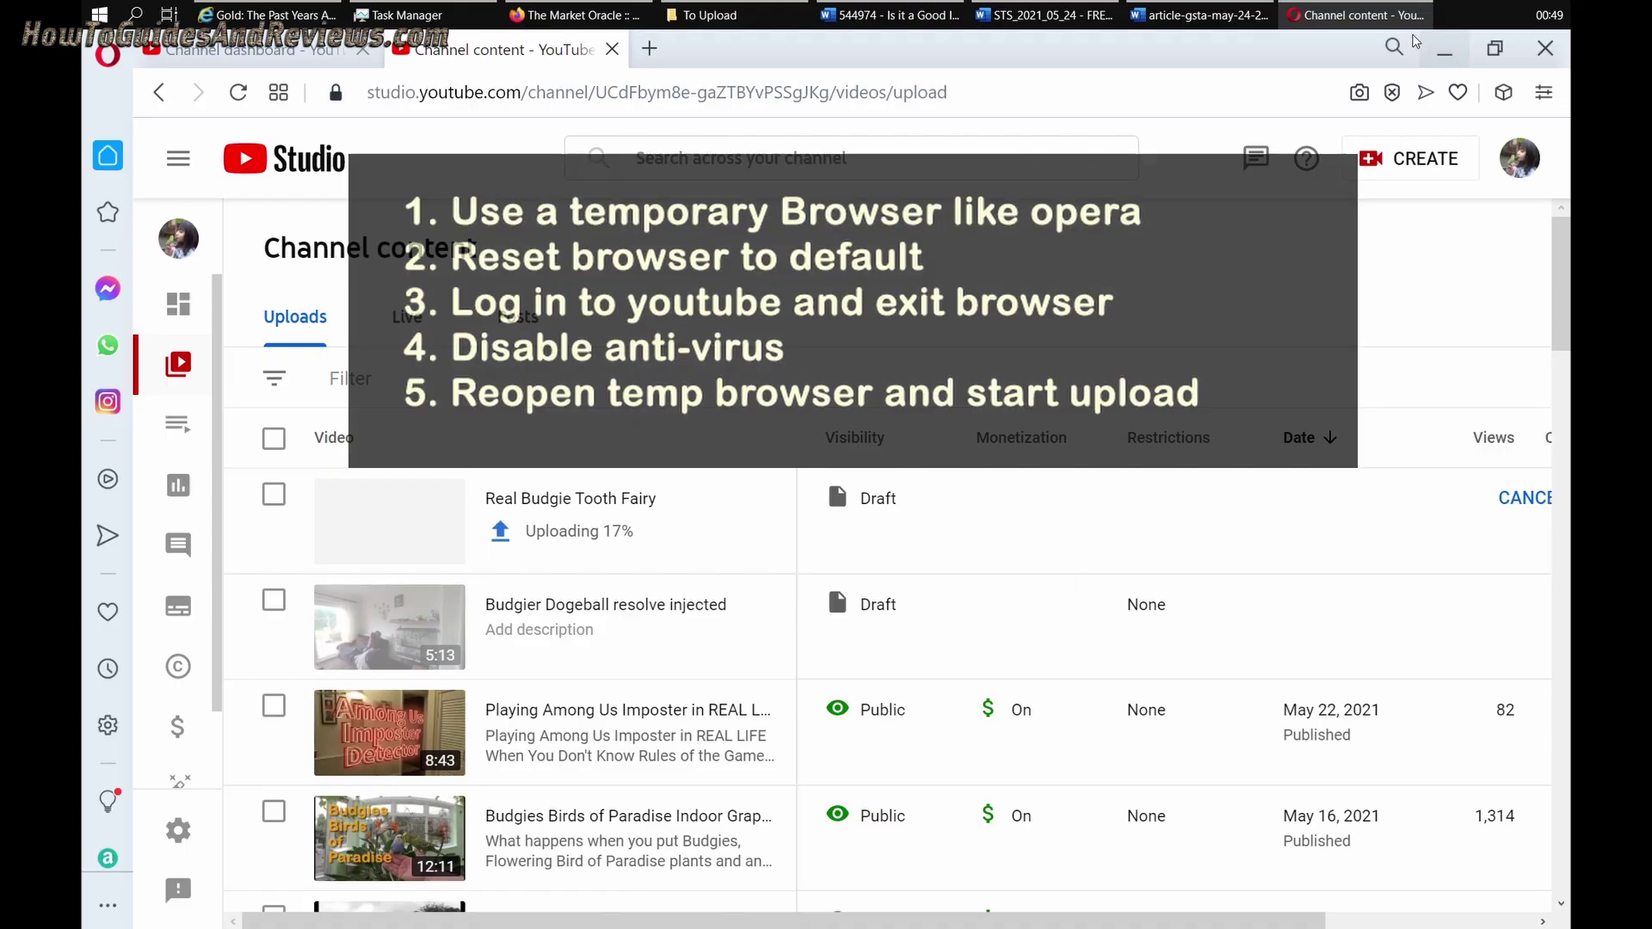
Flip from the Channel content list back to the Real Budgie Tooth Fairy upload details, now at 30%
left_click(249, 49)
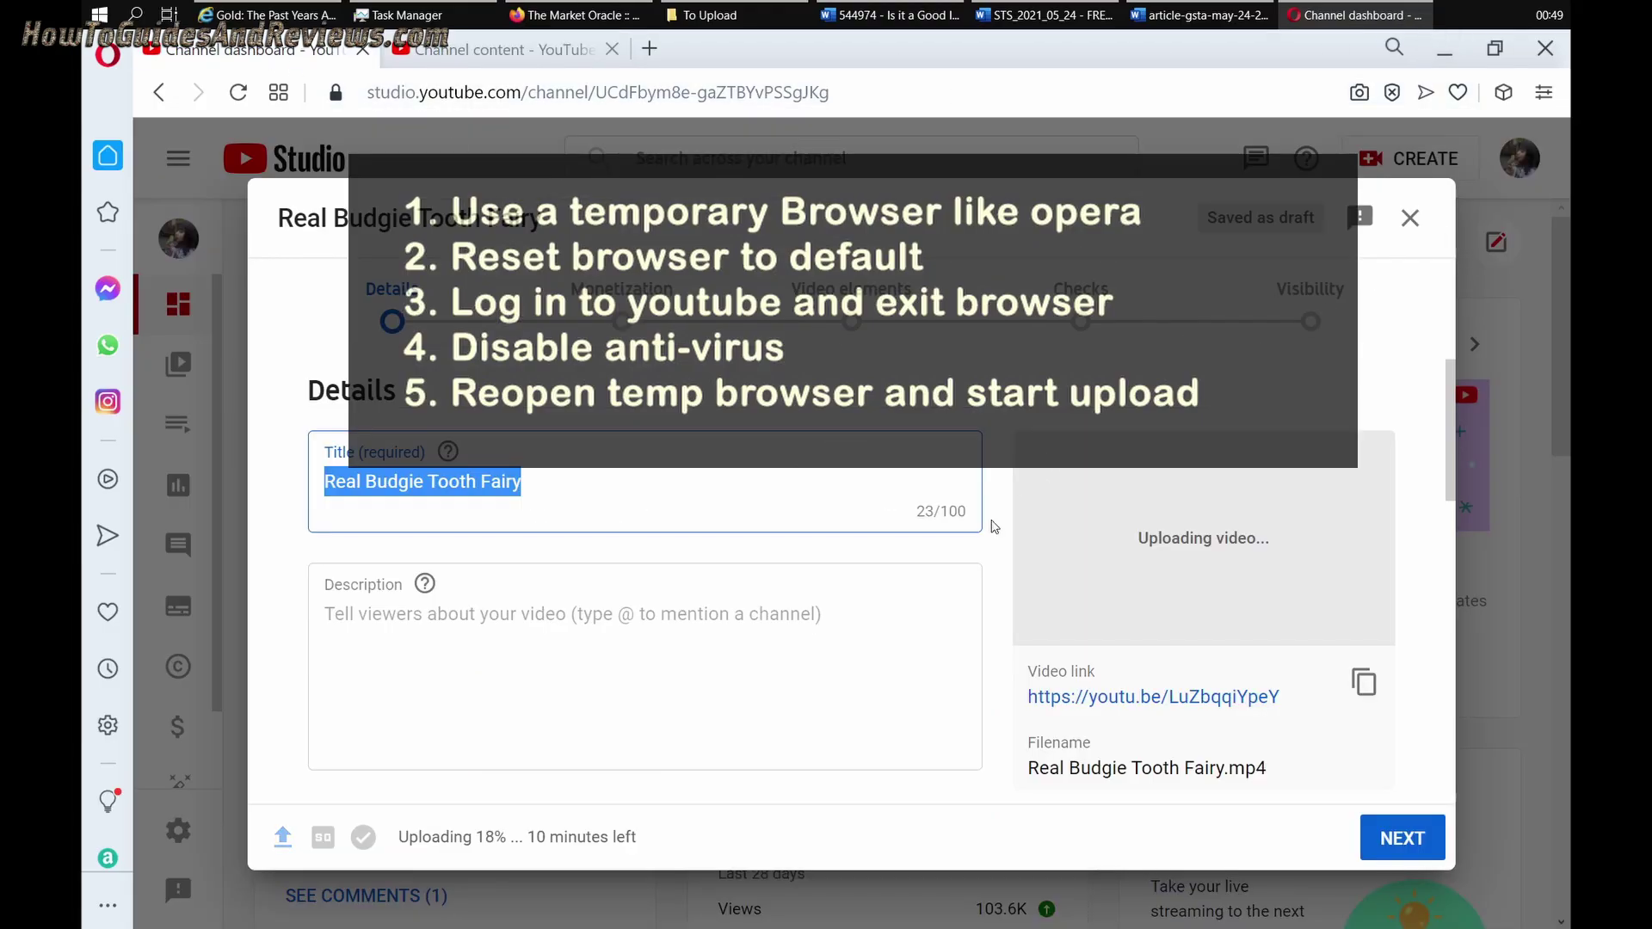
left_click(422, 54)
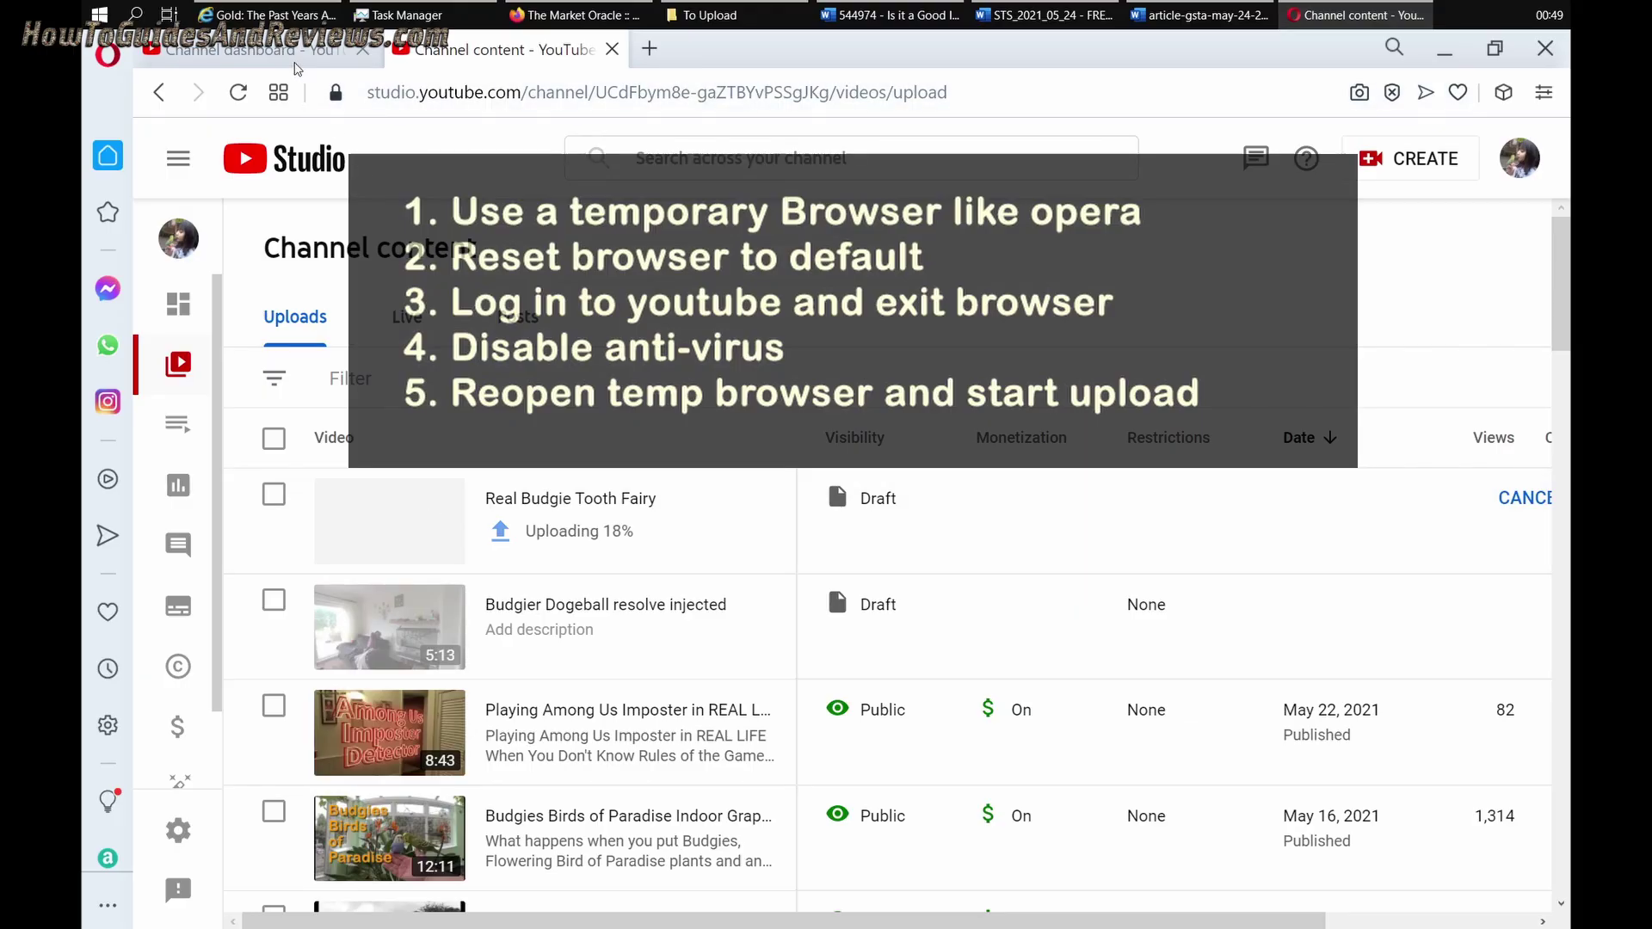
left_click(294, 51)
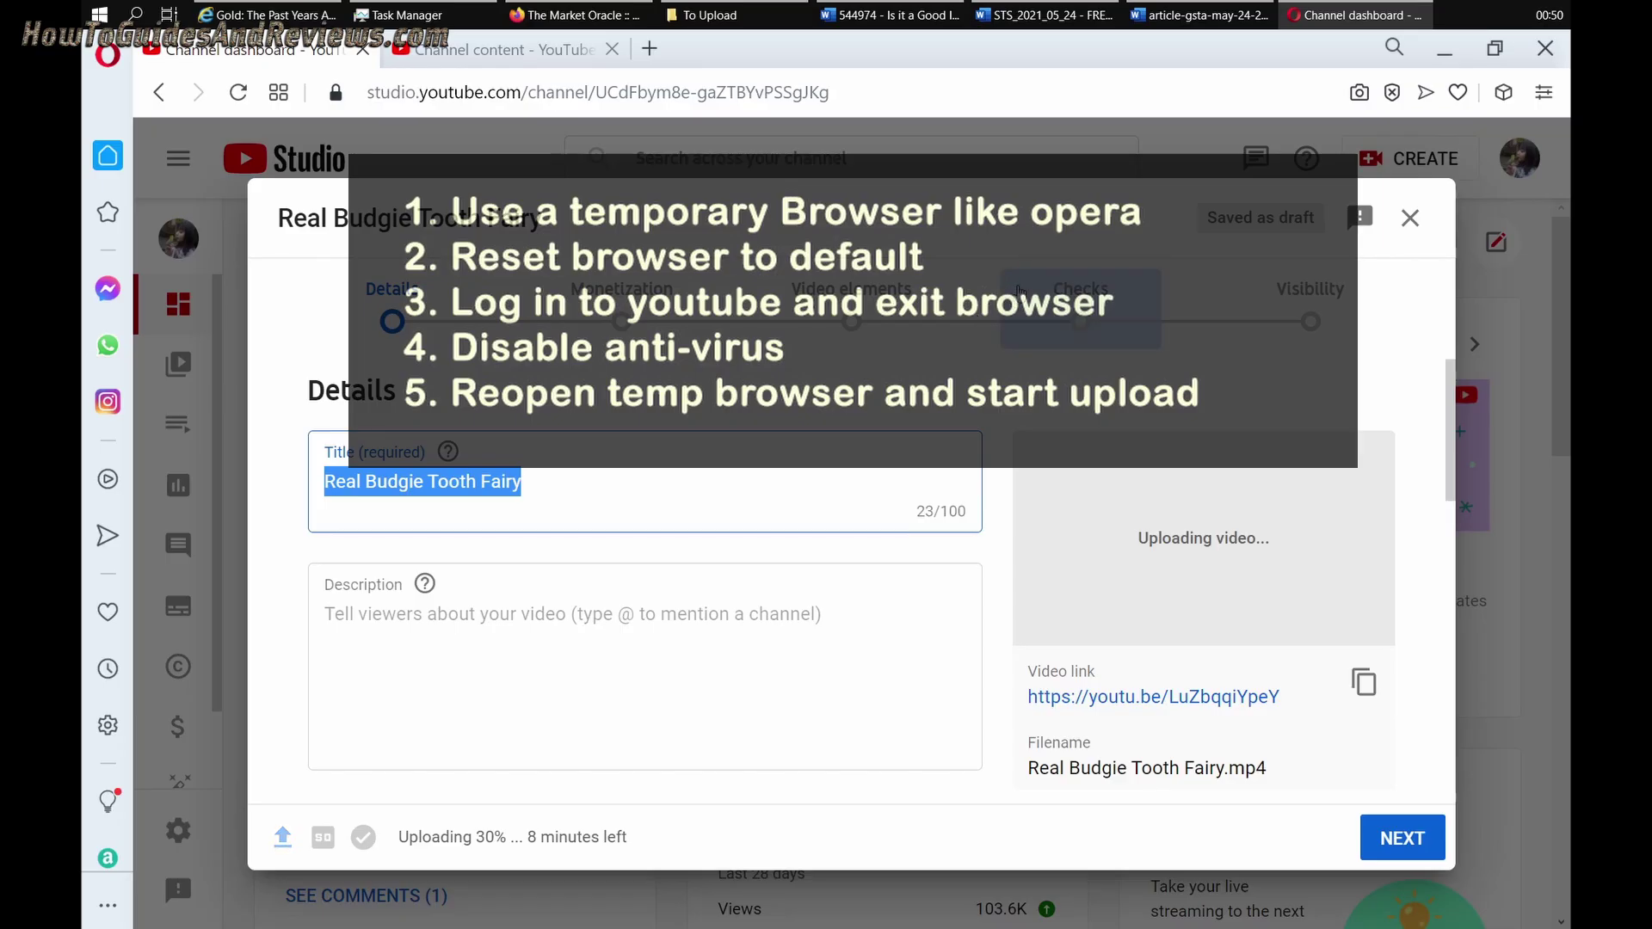
Check the Uploads list, where the Real Budgie Tooth Fairy draft is uploading at 40%
left_click(499, 53)
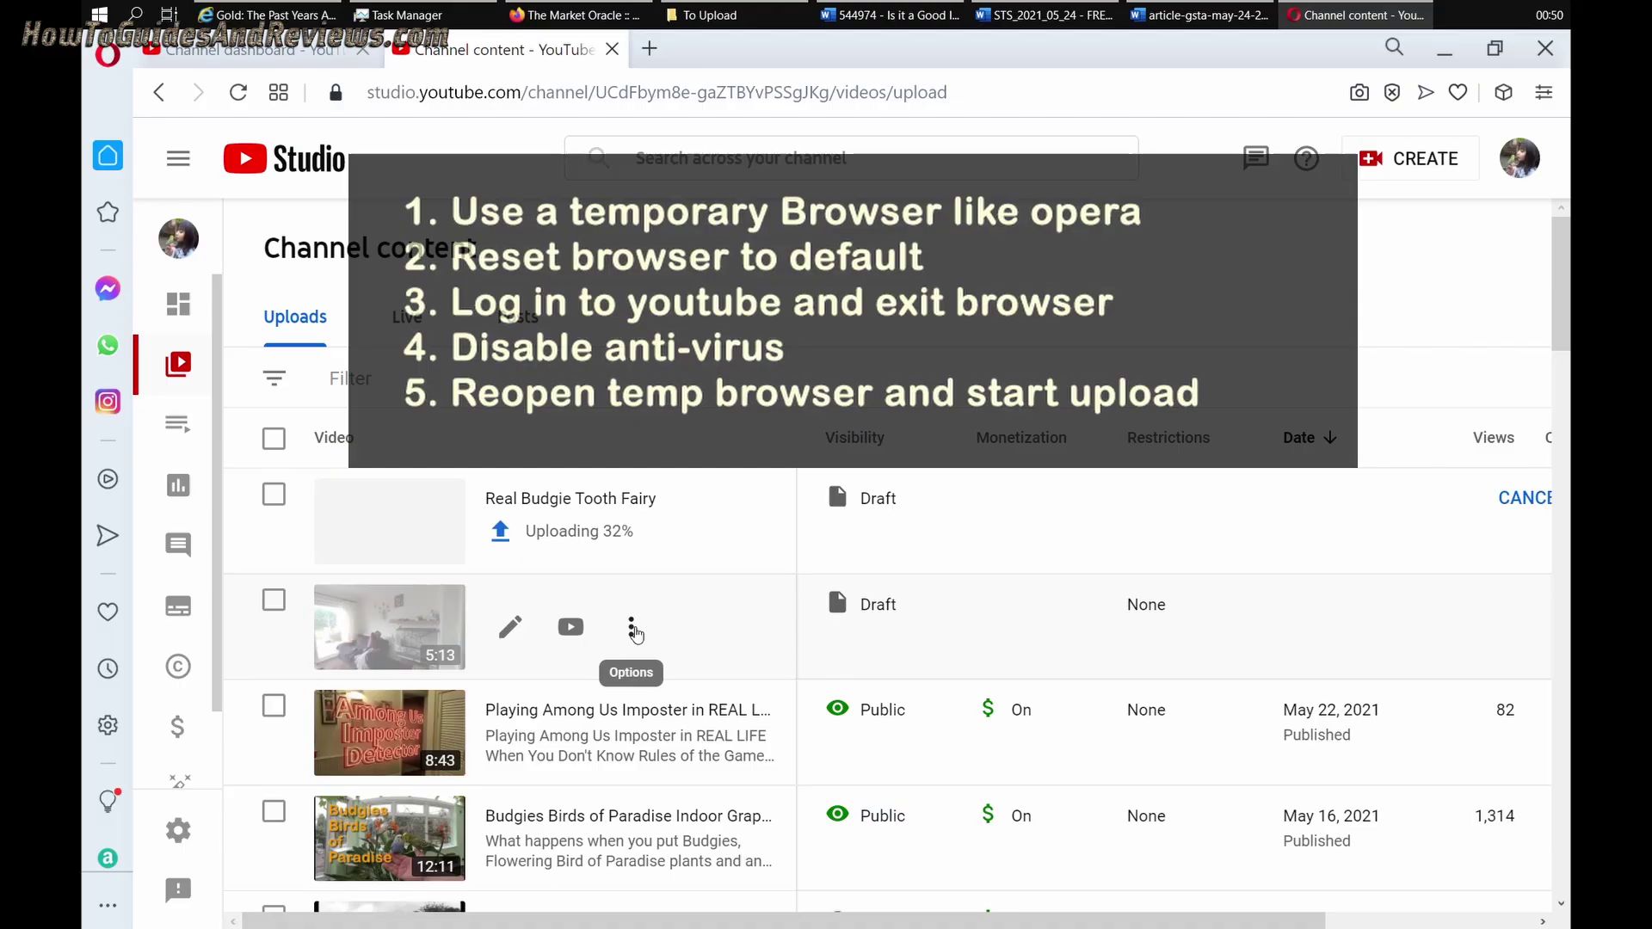
mouse_move(514, 504)
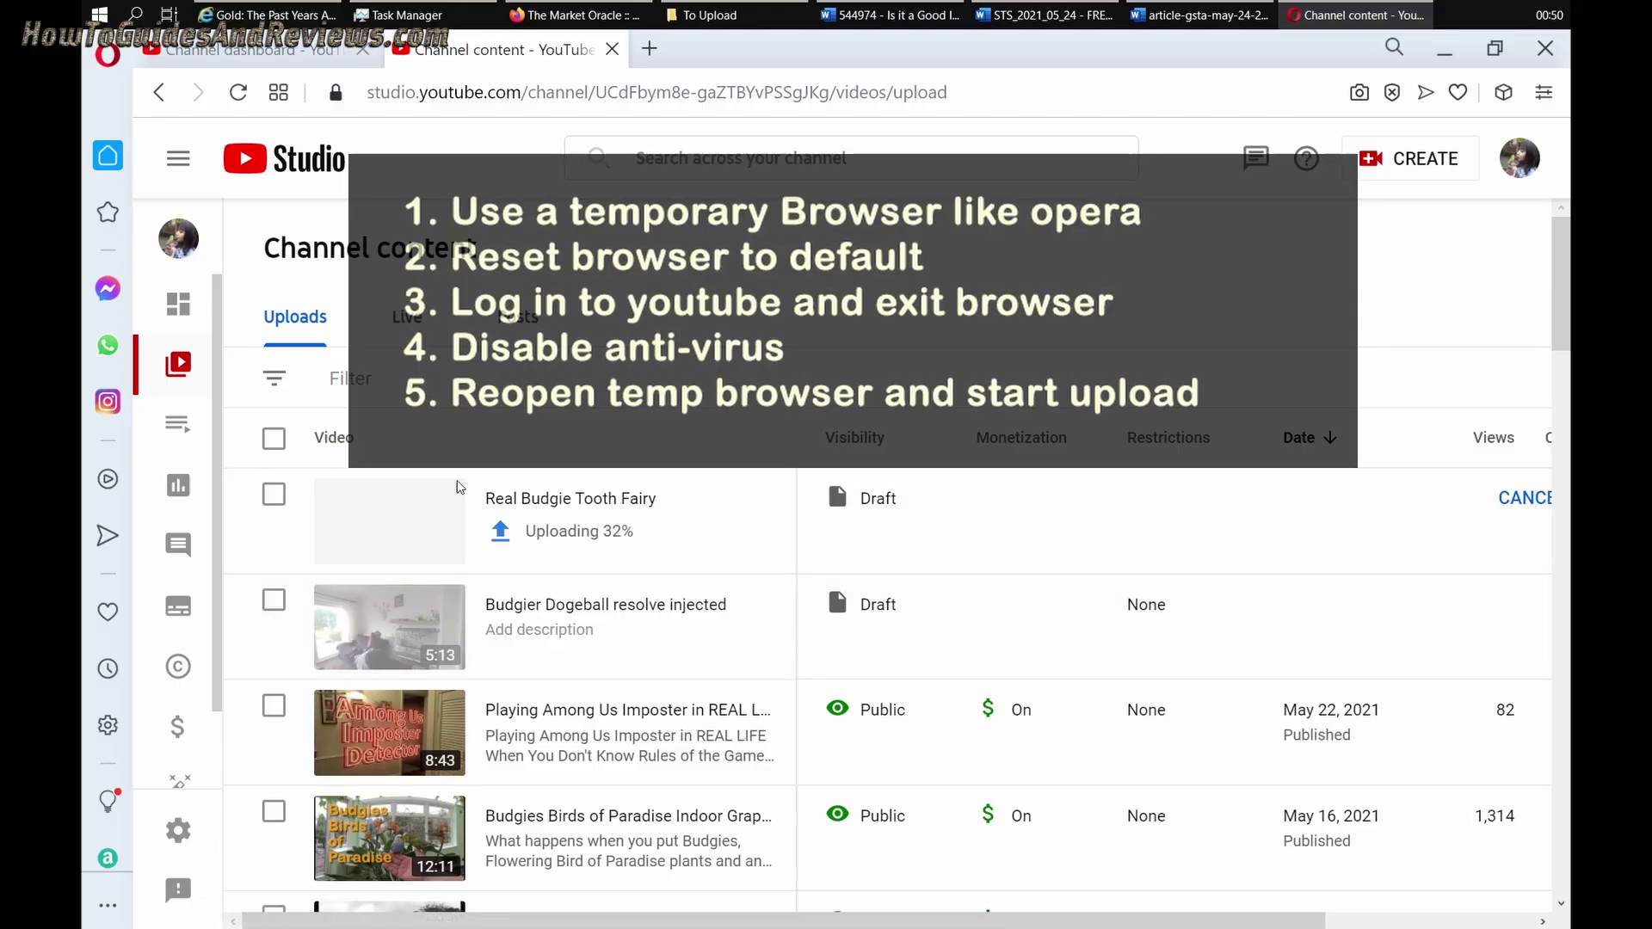
mouse_move(463, 621)
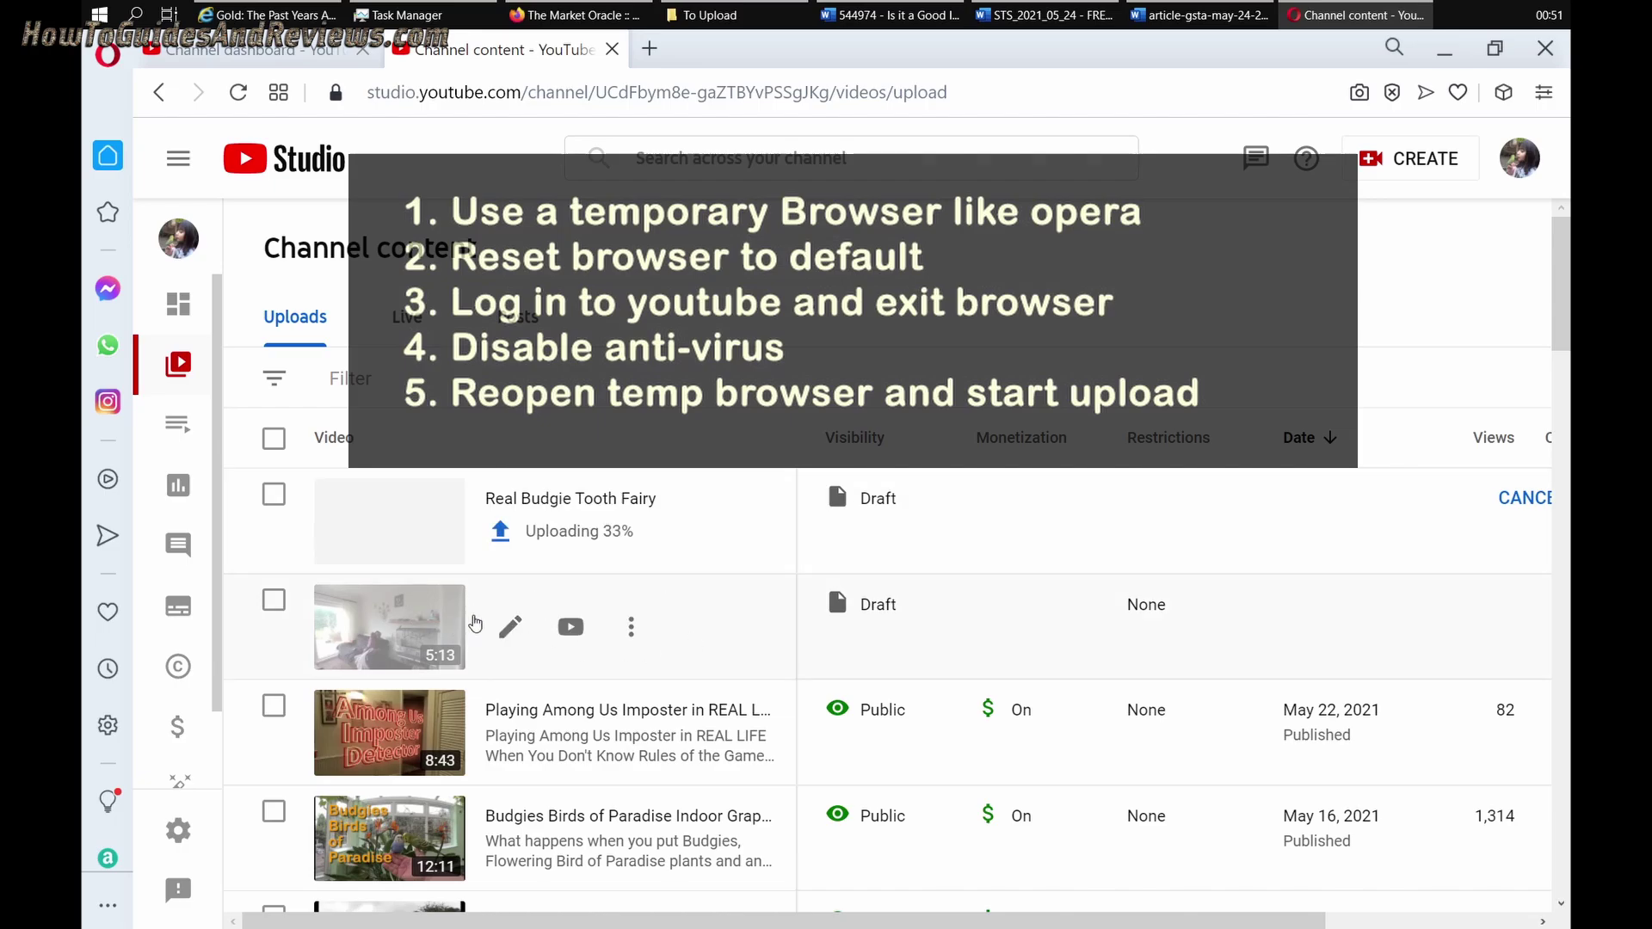
mouse_move(674, 504)
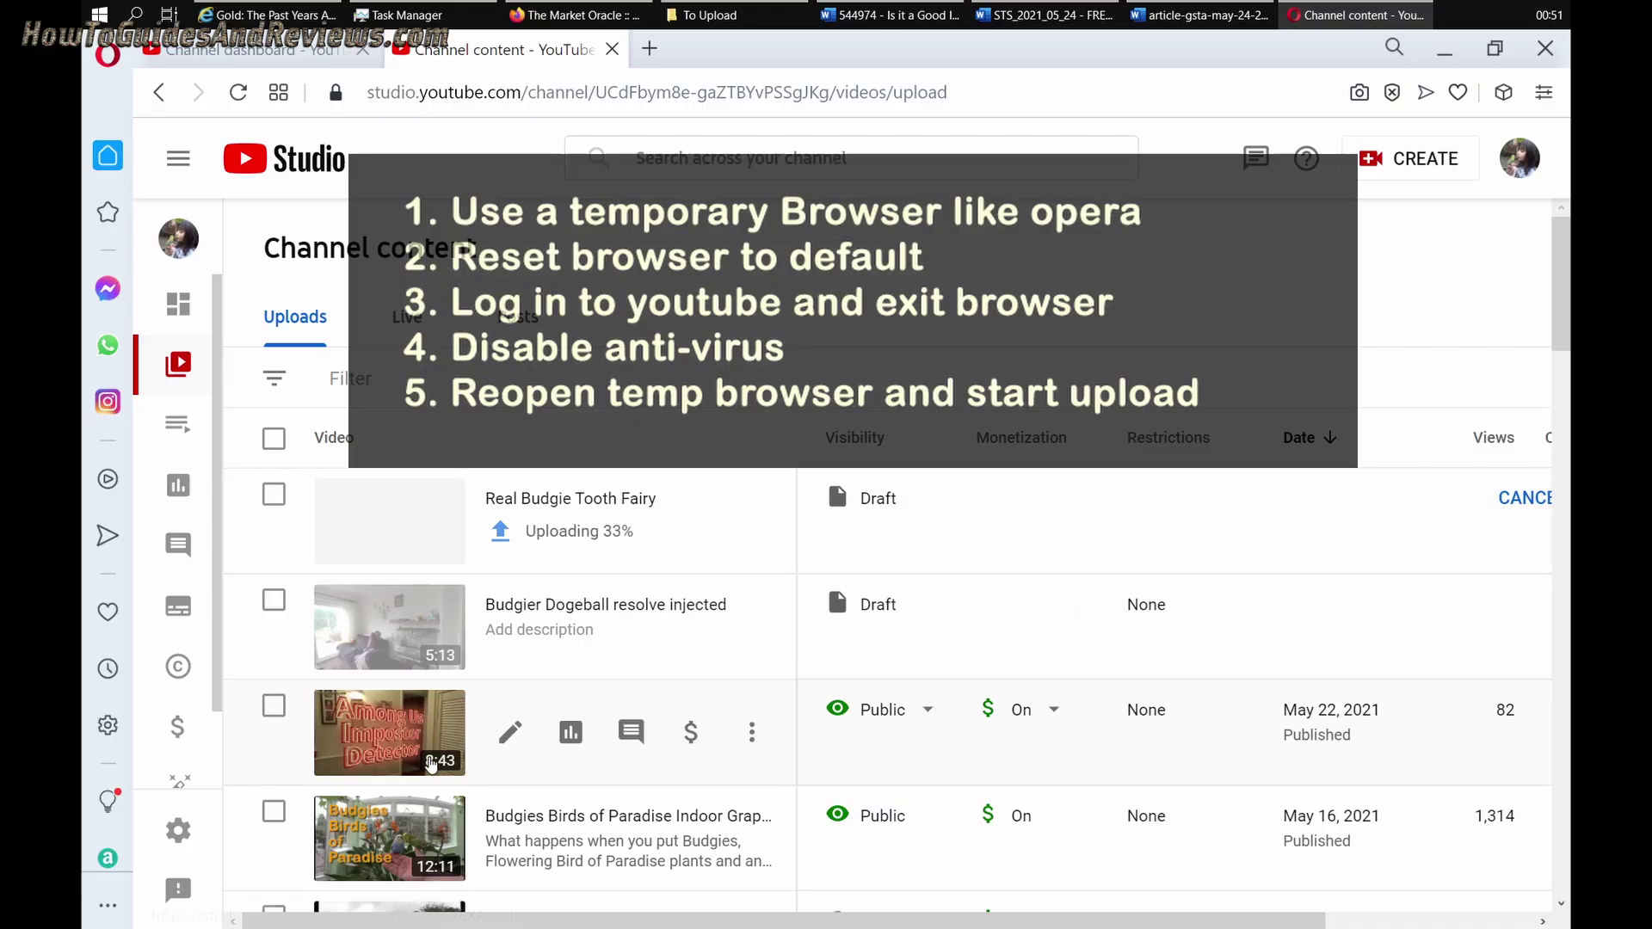
mouse_move(516, 645)
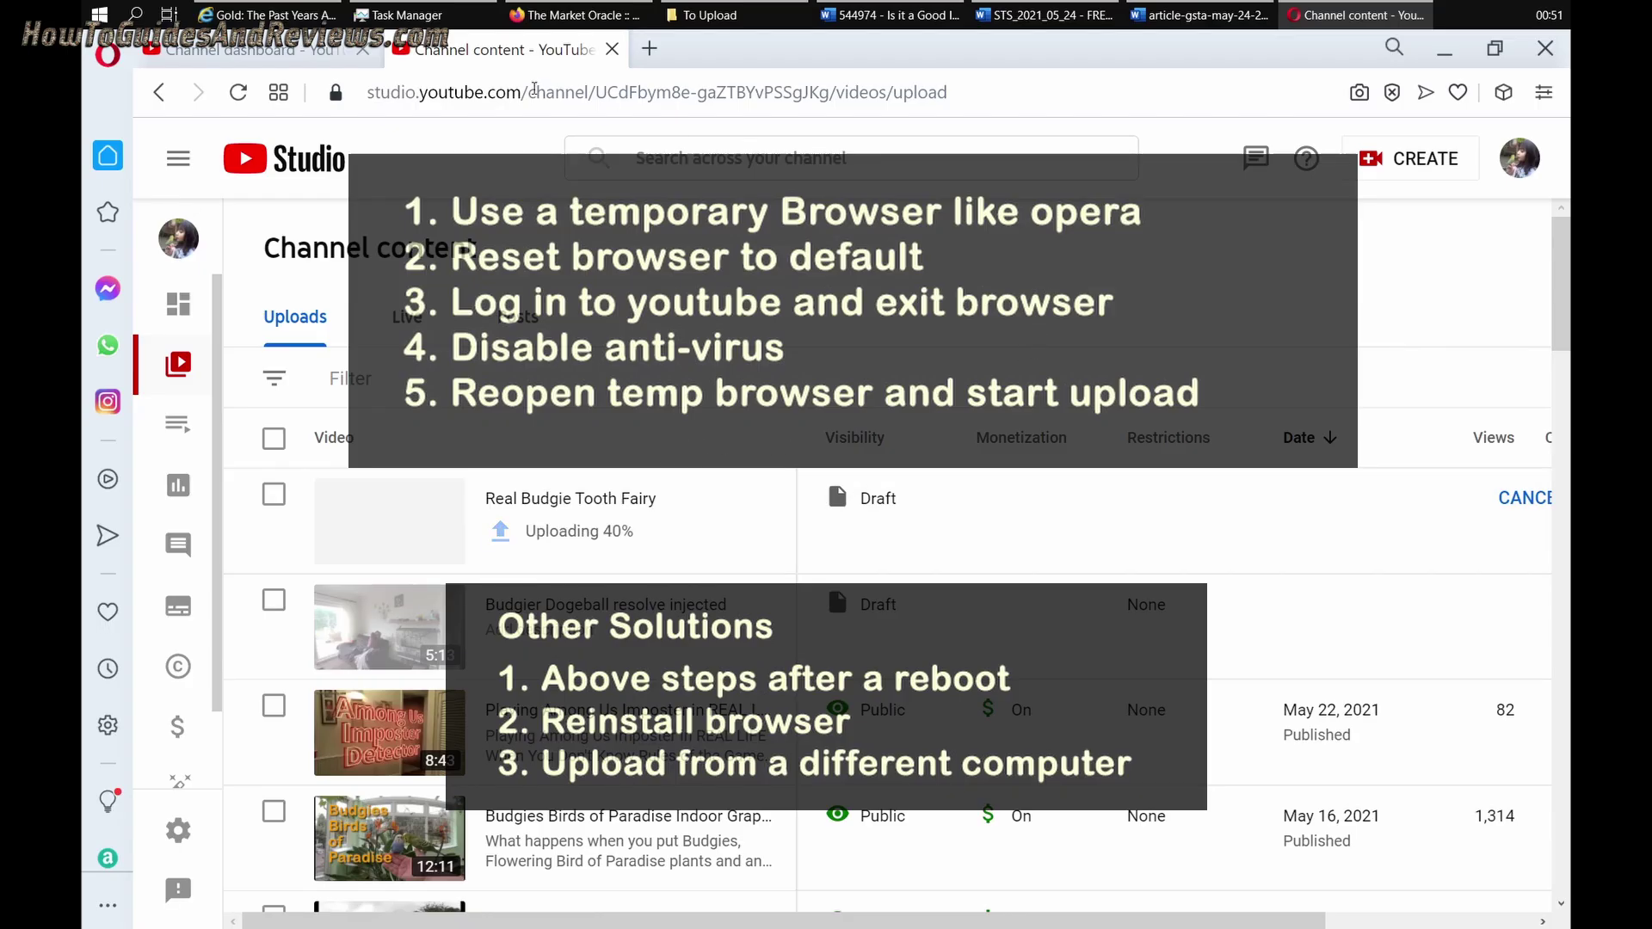
Switch to the Channel dashboard tab to see the upload details at 46%, 7 minutes left
left_click(319, 52)
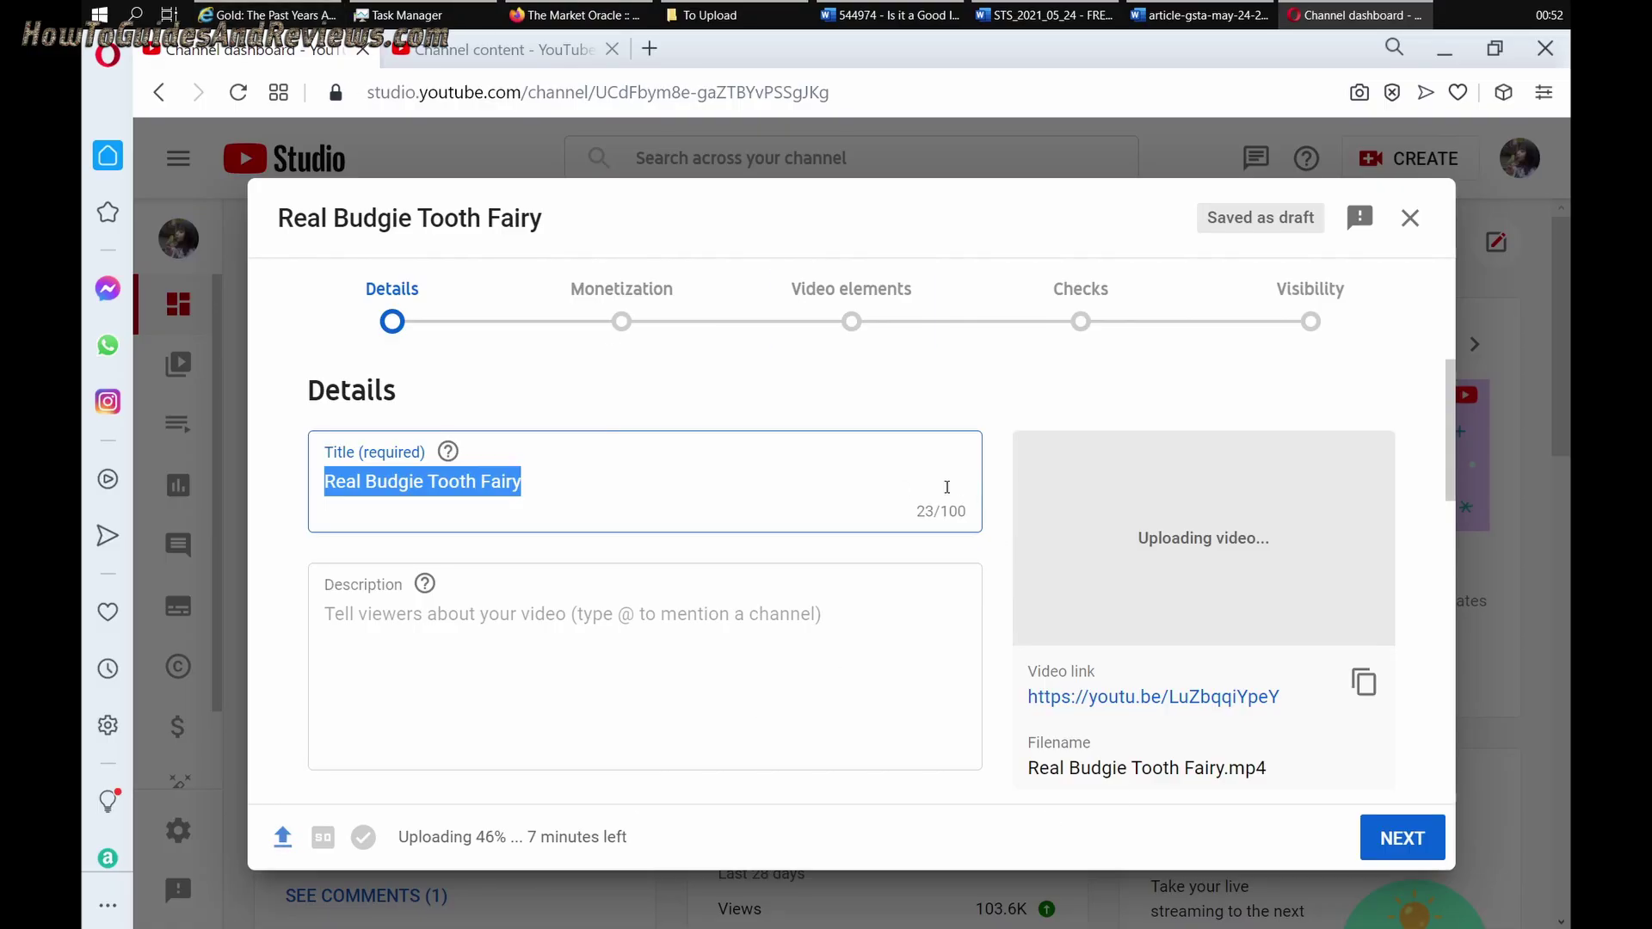
Glance at the uploads list, then return to the upload details, which reach 60% with 5 minutes left
left_click(534, 54)
left_click(308, 54)
Check the Channel content list, where the Real Budgie Tooth Fairy draft is uploading at 61%
left_click(506, 48)
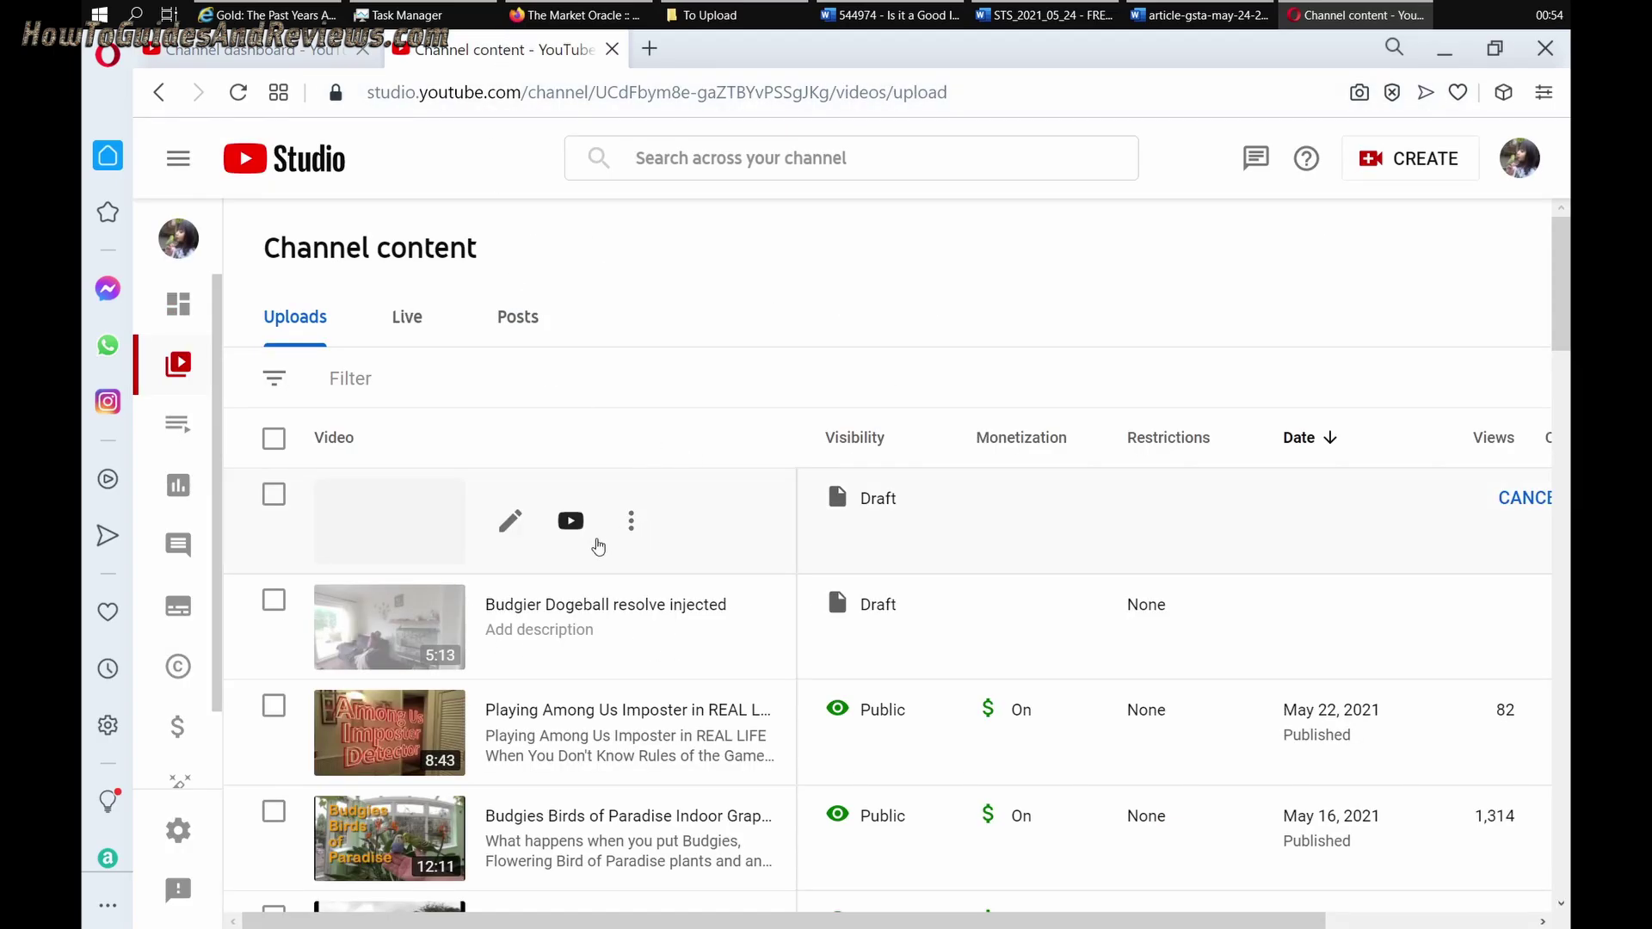
mouse_move(631, 554)
mouse_move(649, 590)
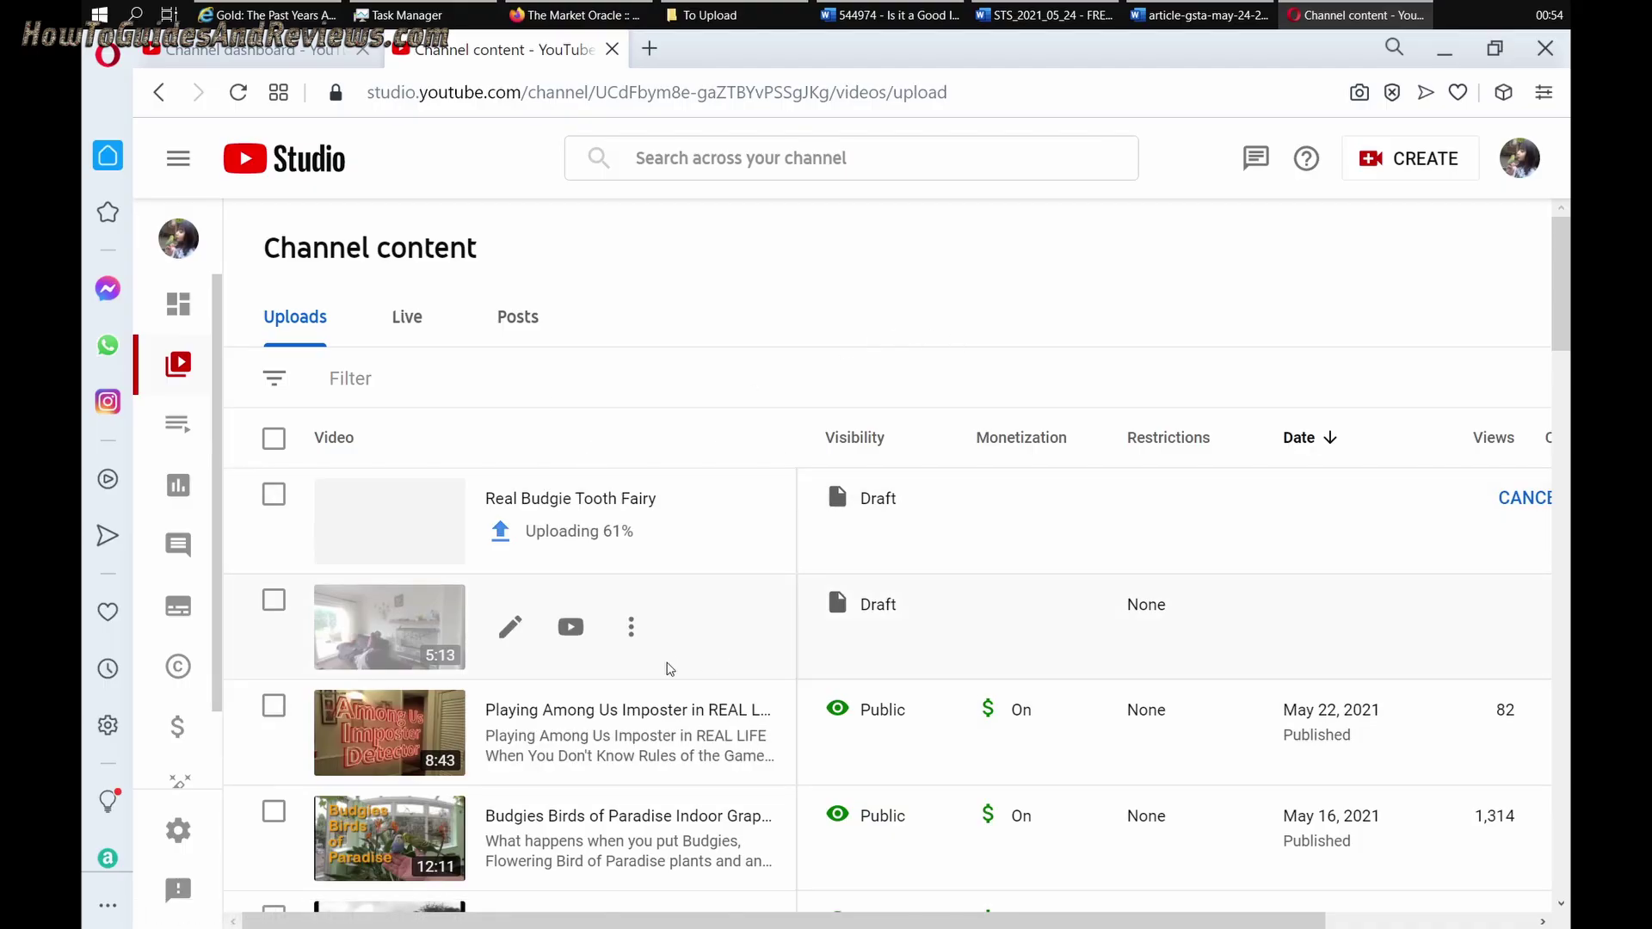